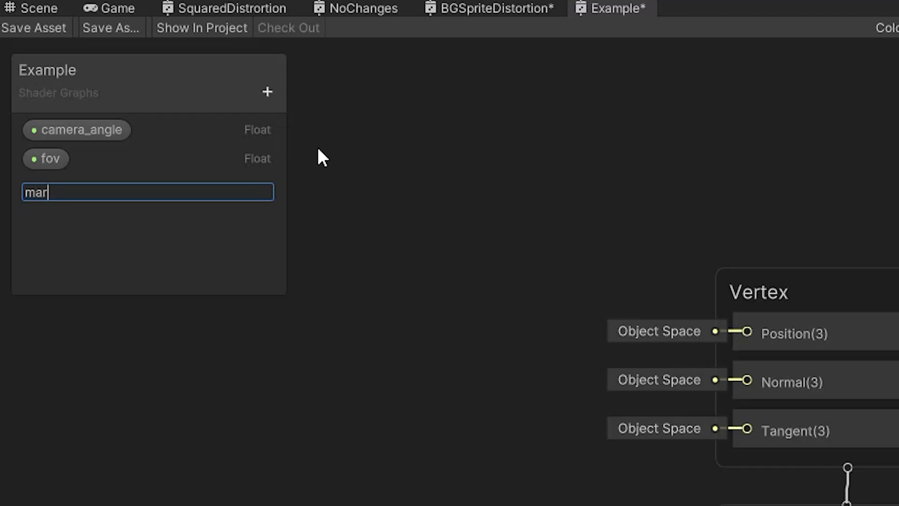
Name the new float property margin in the Example shader graph's blackboard.
key(Return)
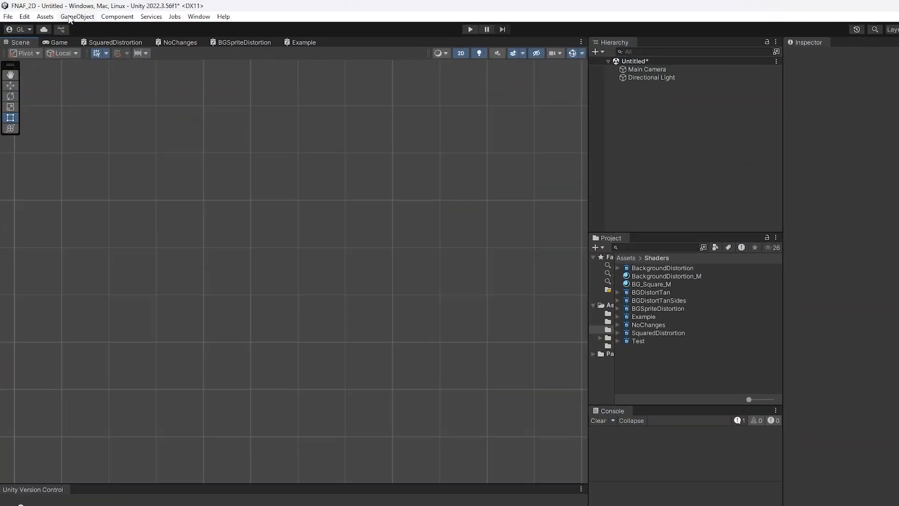
Add a UI Canvas to the scene with its render mode set to Screen Space - Overlay.
click(72, 15)
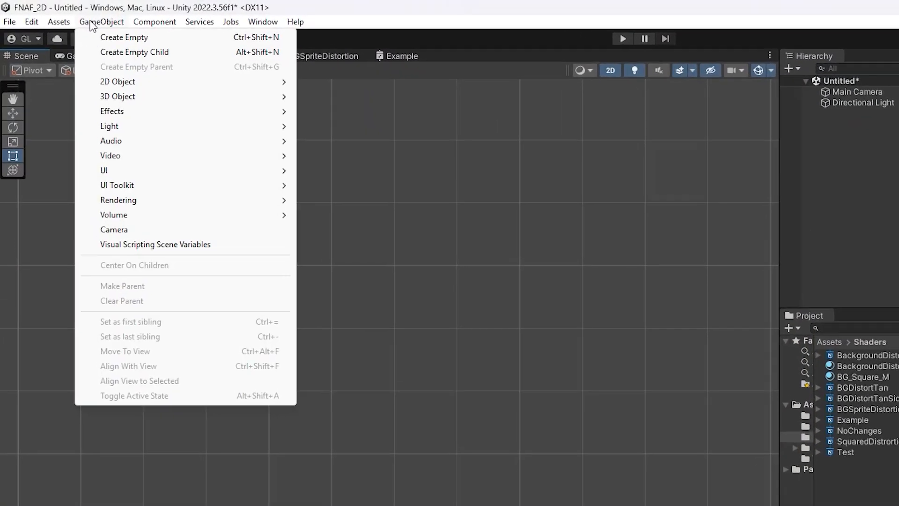
mouse_move(173, 216)
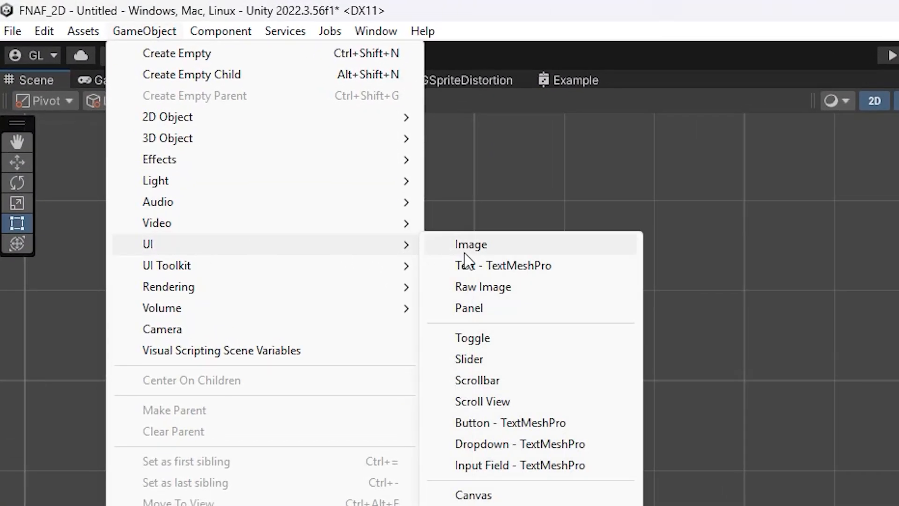
click(473, 495)
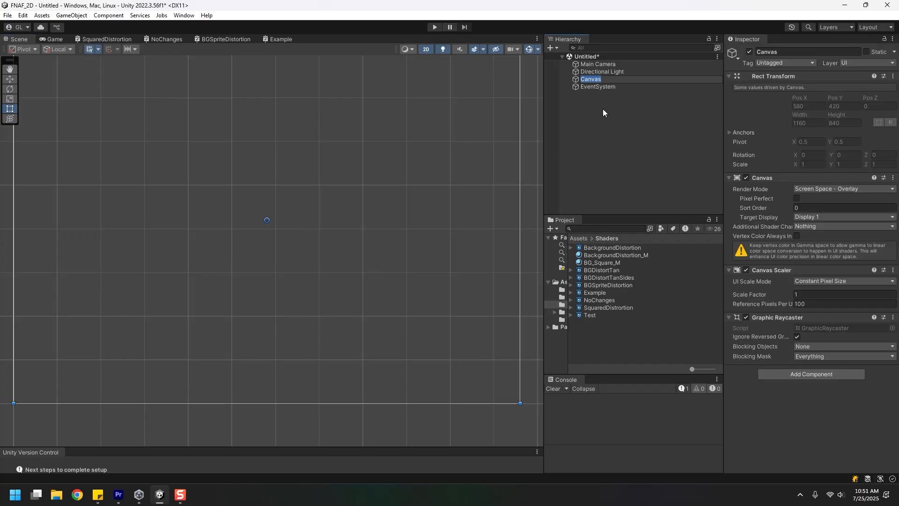
click(828, 189)
click(829, 203)
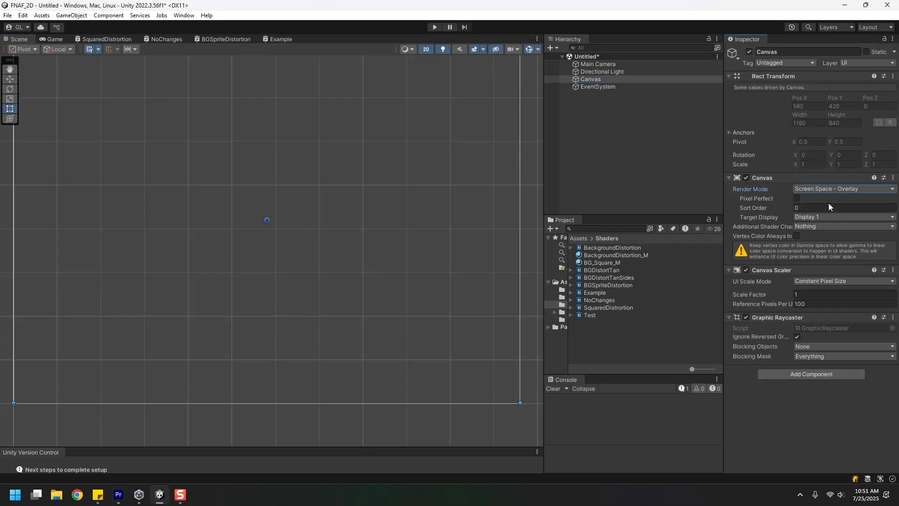
Add a UI Raw Image as a child of the Canvas.
click(71, 15)
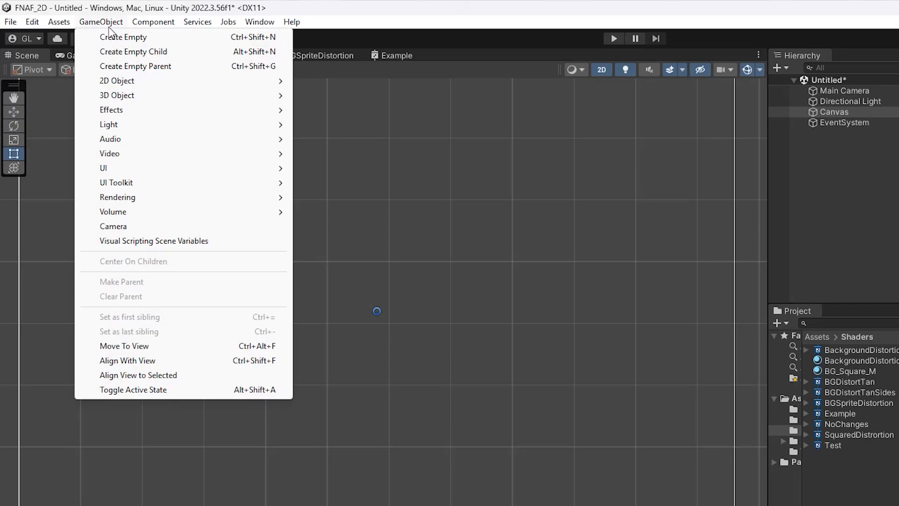
mouse_move(98, 118)
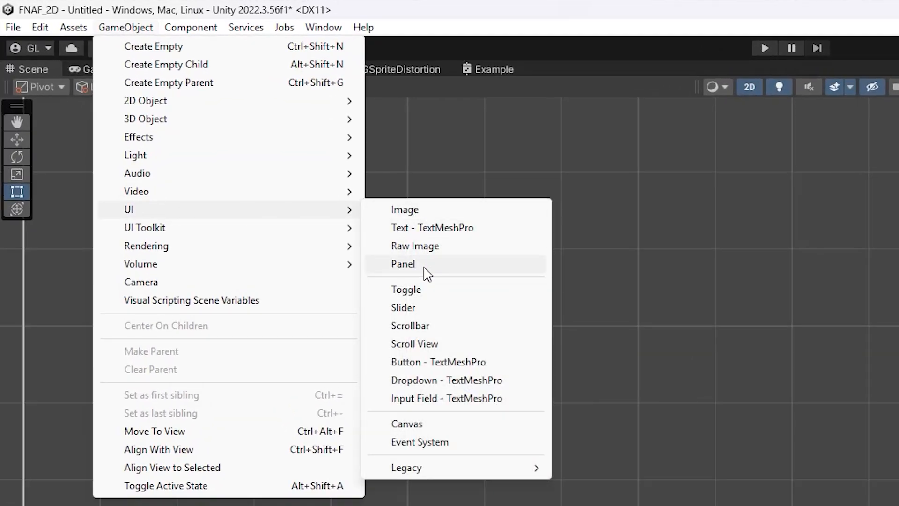
click(423, 248)
Create a material named BackgroundMaterial in the Example asset folder.
right_click(487, 267)
mouse_move(515, 204)
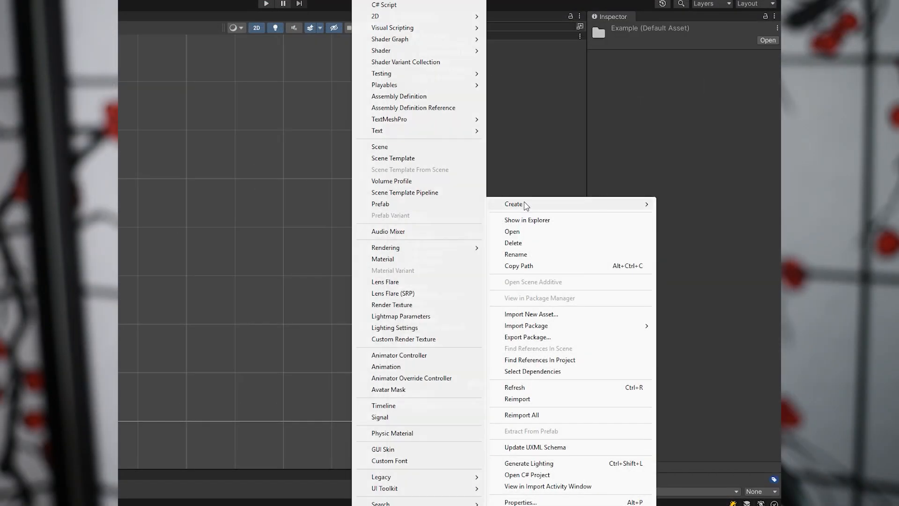
click(405, 261)
text(BackgroundMaterial)
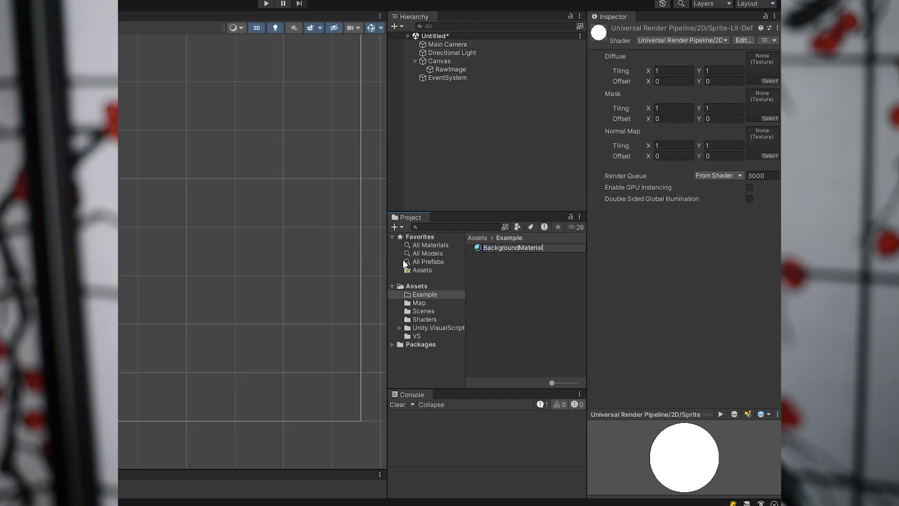
key(Return)
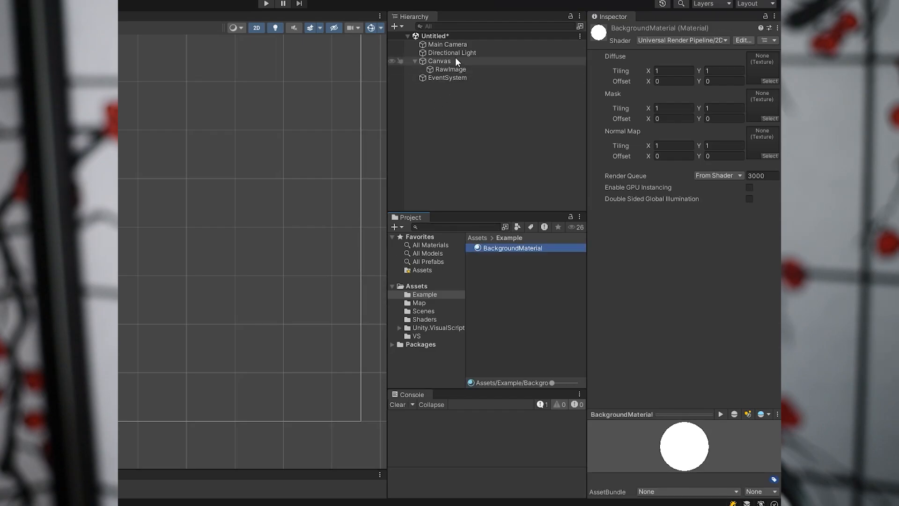
Assign BackgroundMaterial to the RawImage and set the material's shader to Shader Graphs/Example.
click(460, 70)
drag(519, 248, 704, 217)
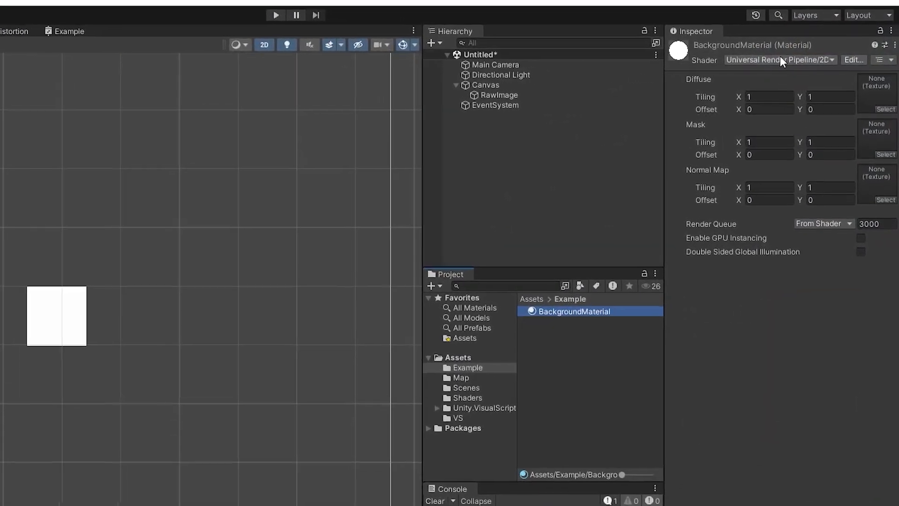
click(780, 60)
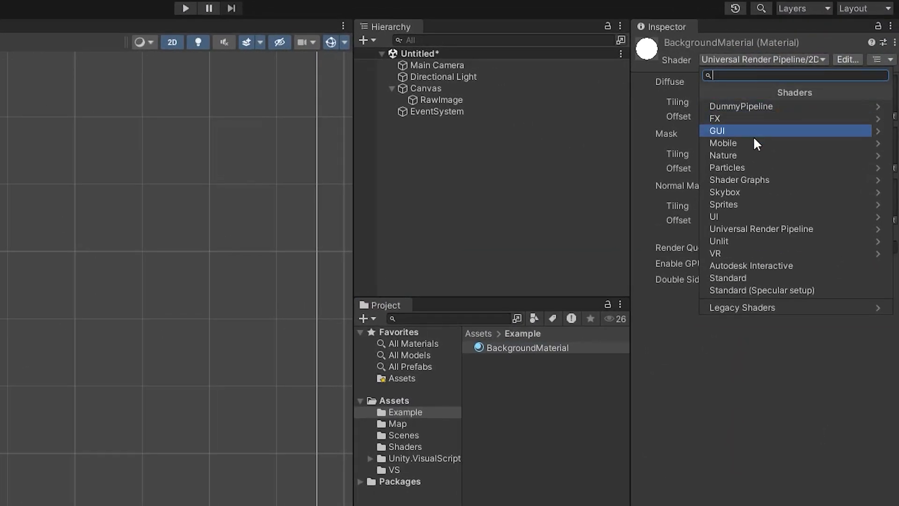
click(741, 182)
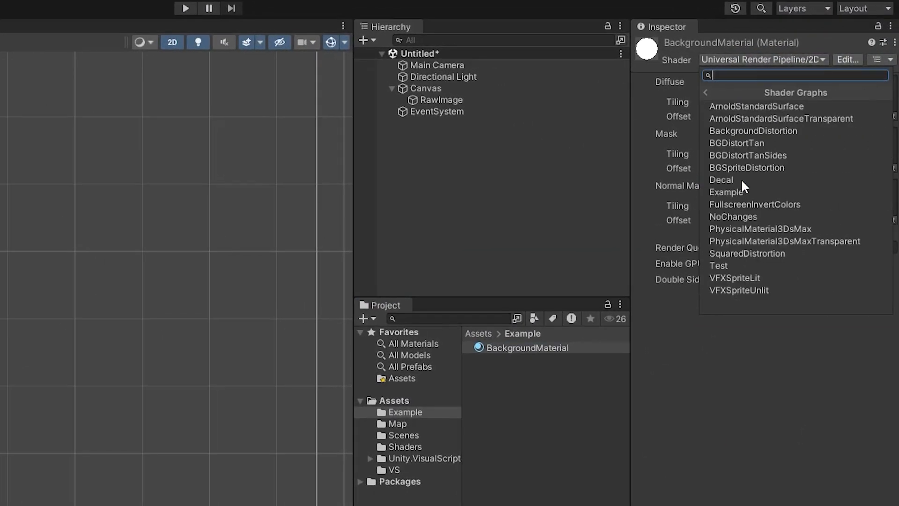
click(738, 191)
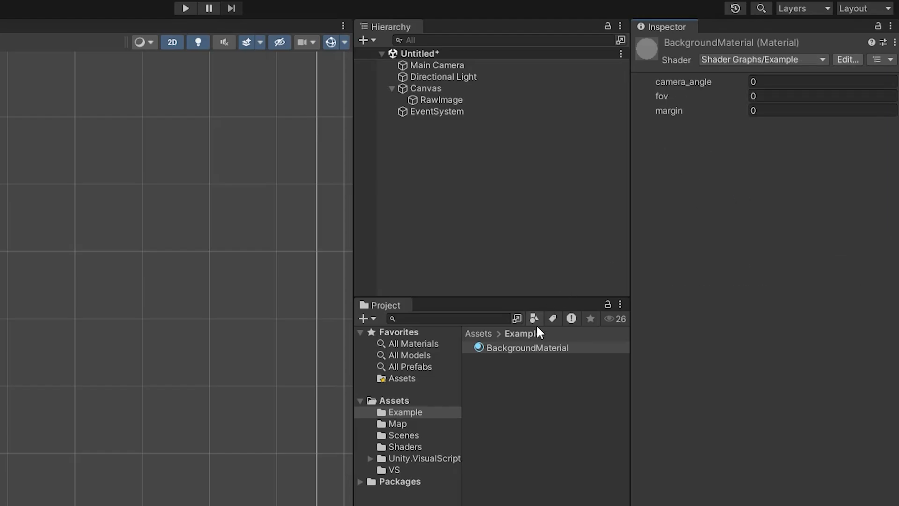
Open the Example shader graph from the Shaders folder and add a Texture 2D property named background.
click(414, 447)
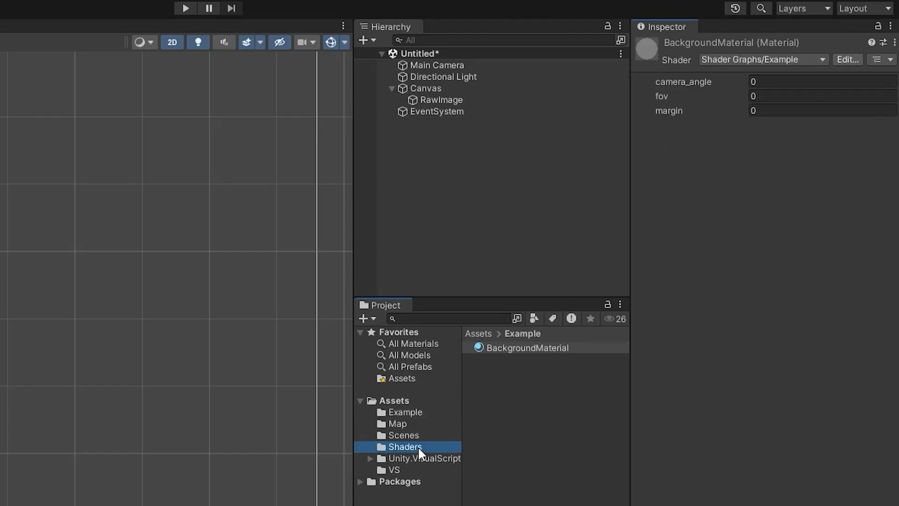
double_click(518, 404)
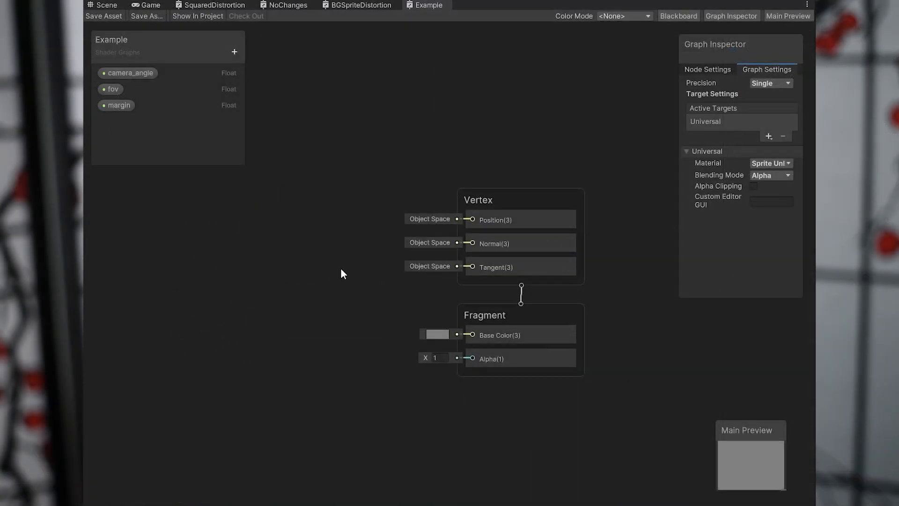
drag(151, 57, 170, 57)
click(248, 62)
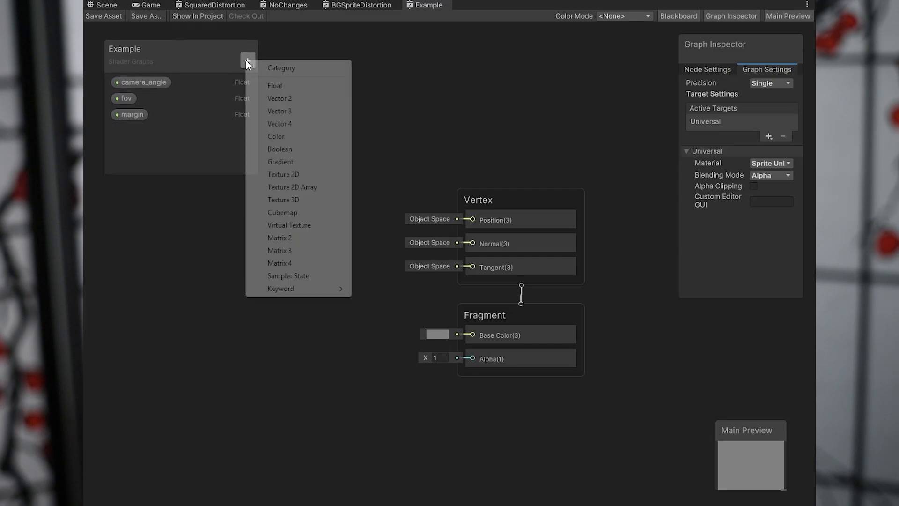
click(291, 174)
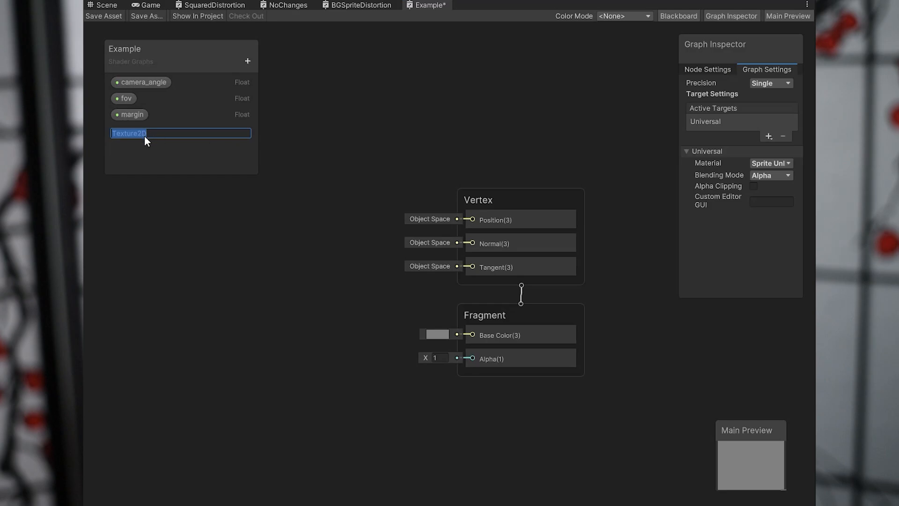
text(background)
key(Return)
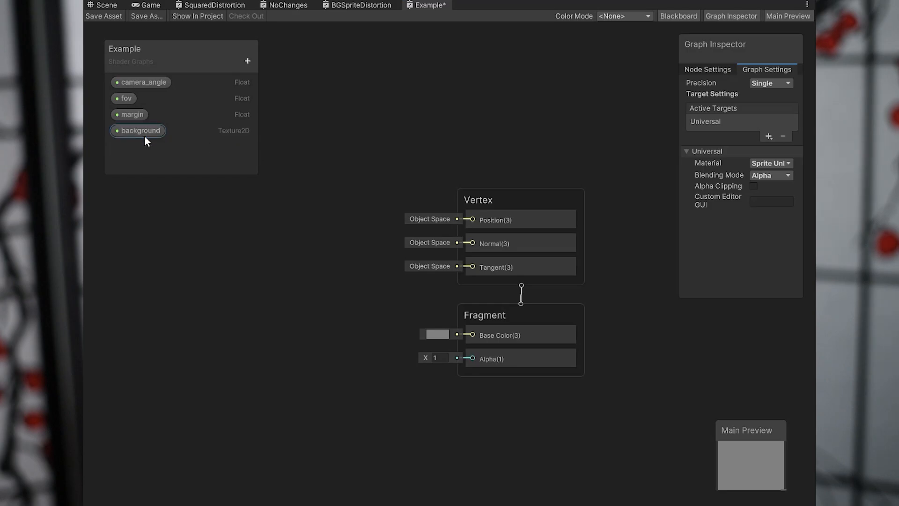
Place three background property nodes in the graph and delete them all.
drag(144, 137, 279, 240)
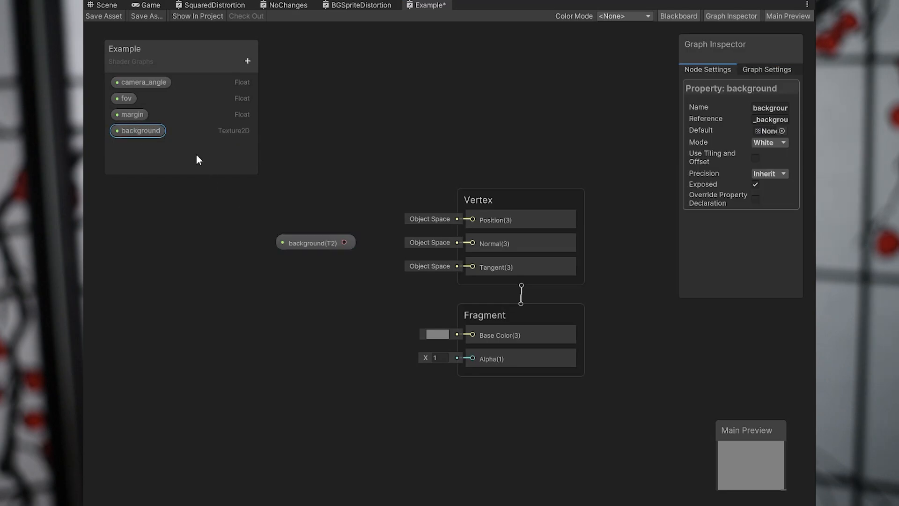
drag(180, 160, 293, 281)
drag(157, 133, 293, 349)
drag(225, 220, 321, 379)
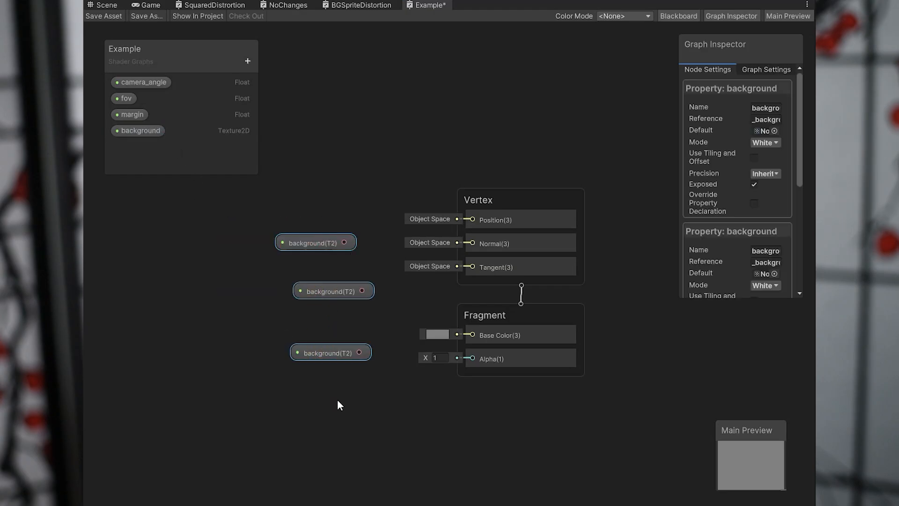
key(Delete)
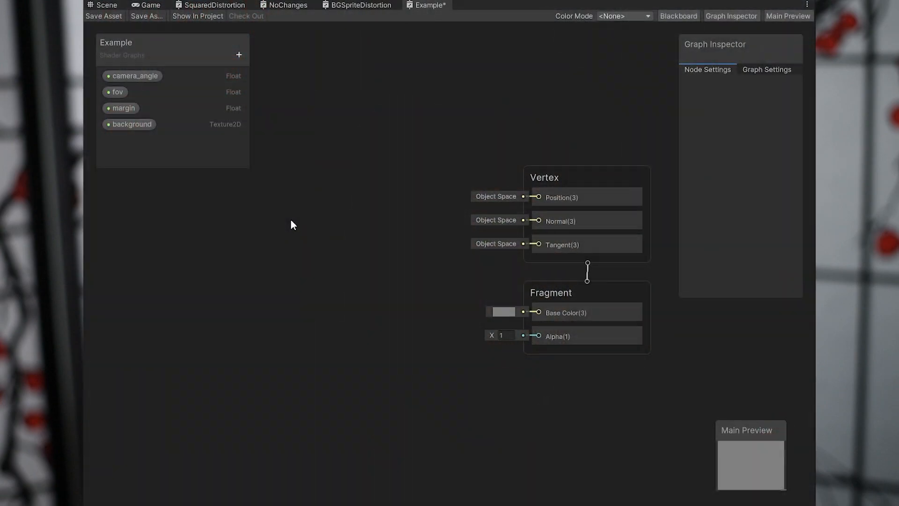
right_click(303, 210)
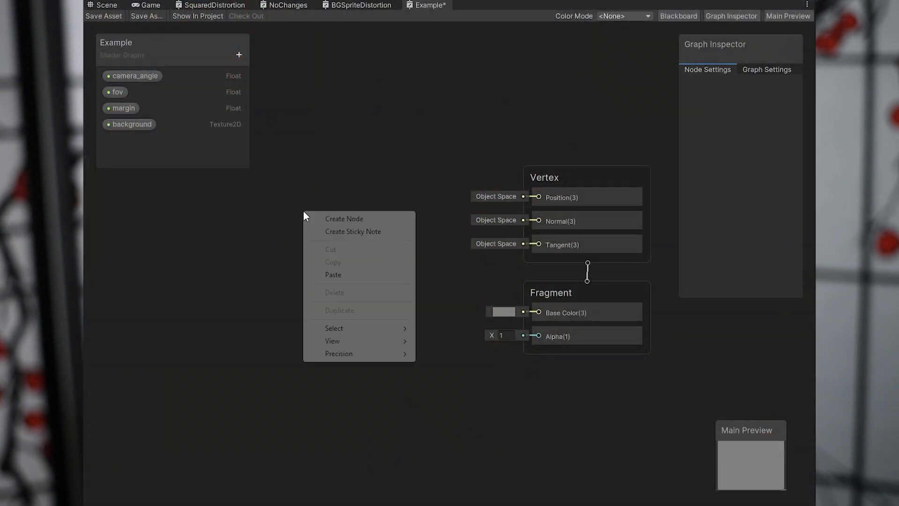
click(346, 219)
click(282, 221)
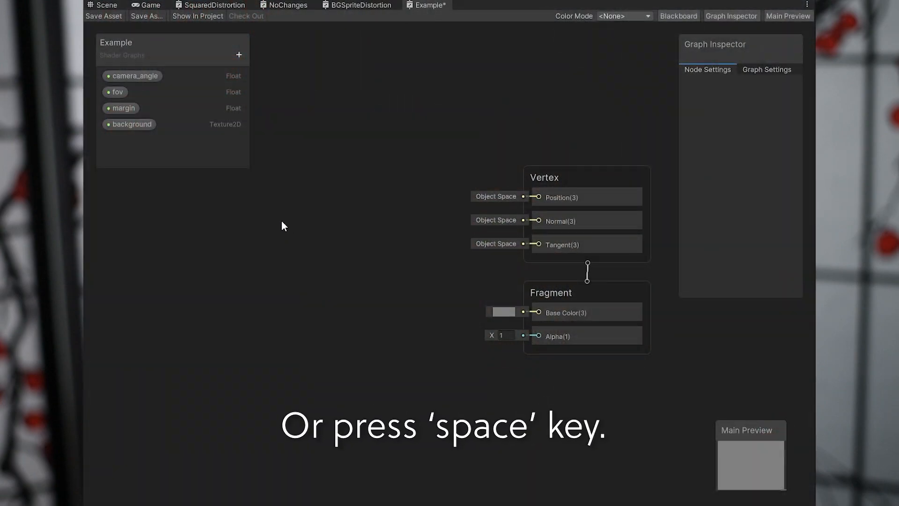
key(space)
text(float)
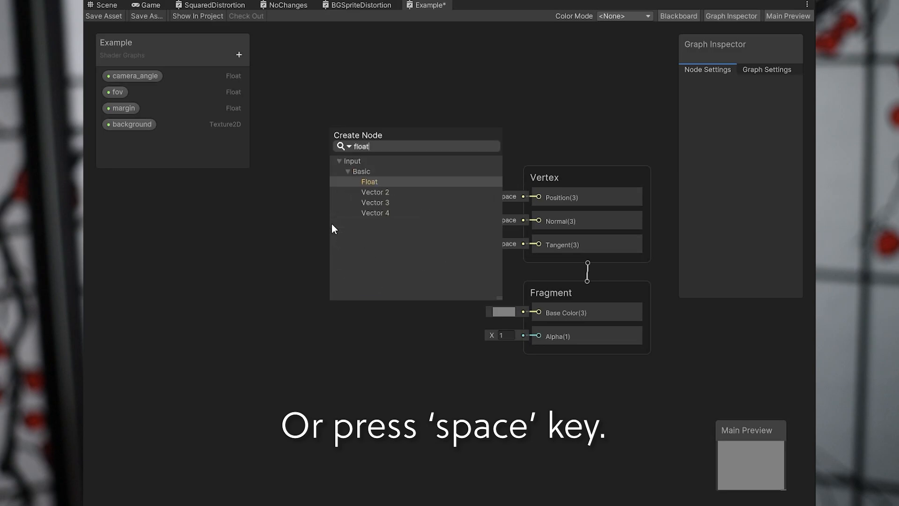
click(310, 247)
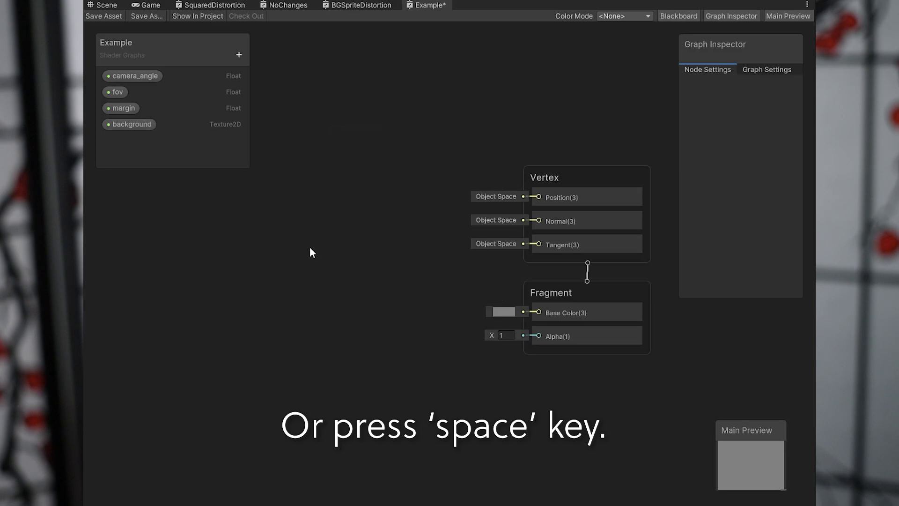
Add a UV node to the graph and place it below the Example blackboard.
right_click(274, 215)
click(291, 219)
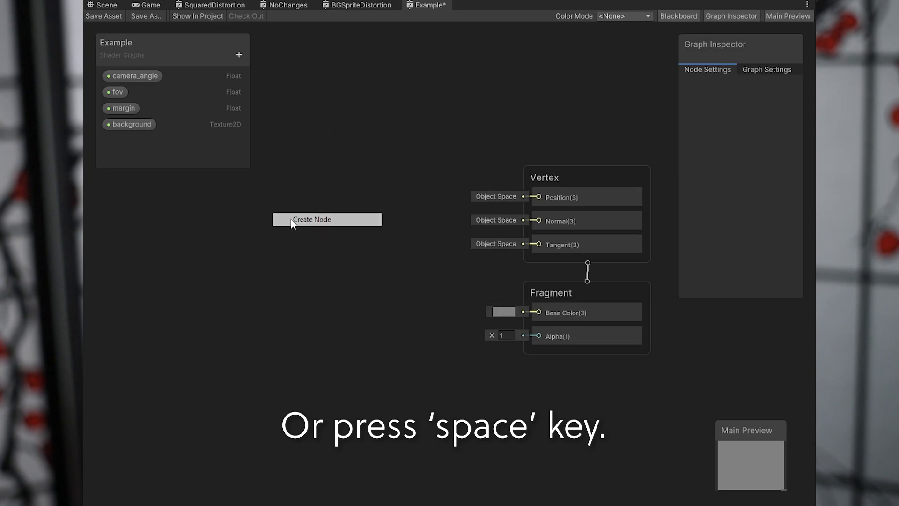
text(uv)
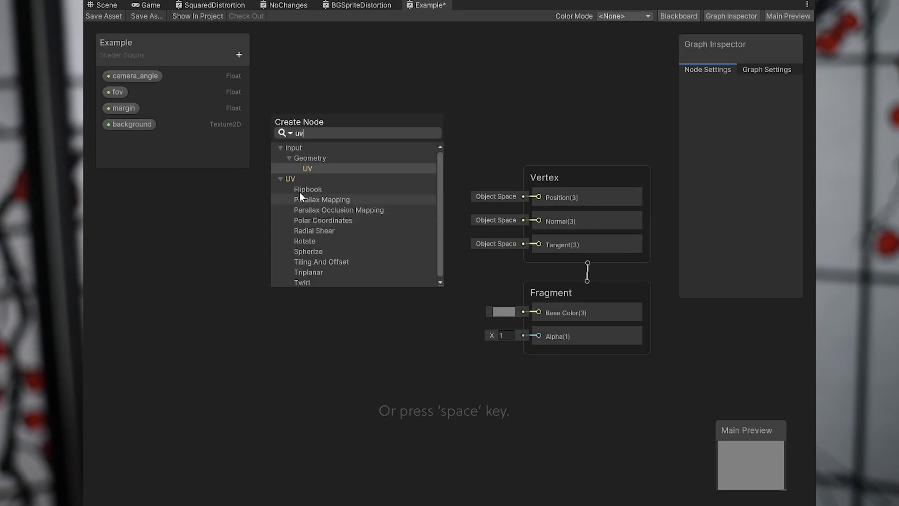
click(314, 167)
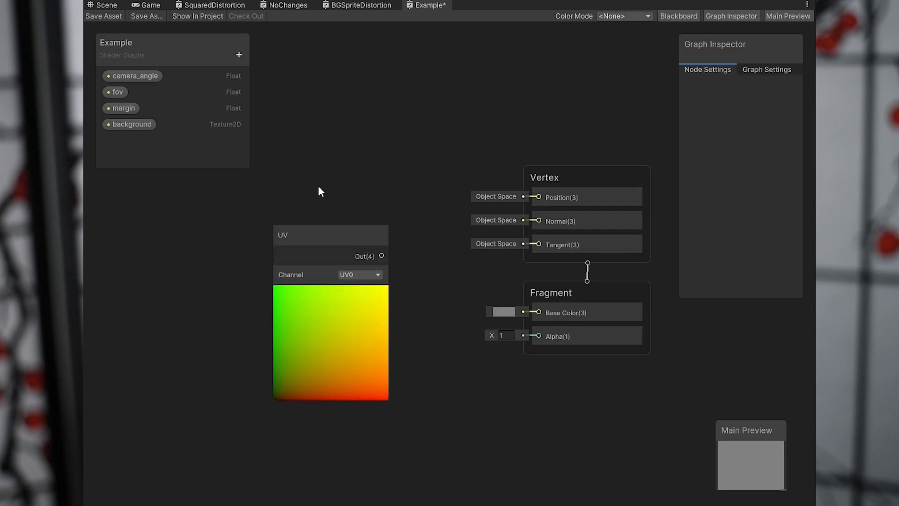
drag(328, 234, 219, 236)
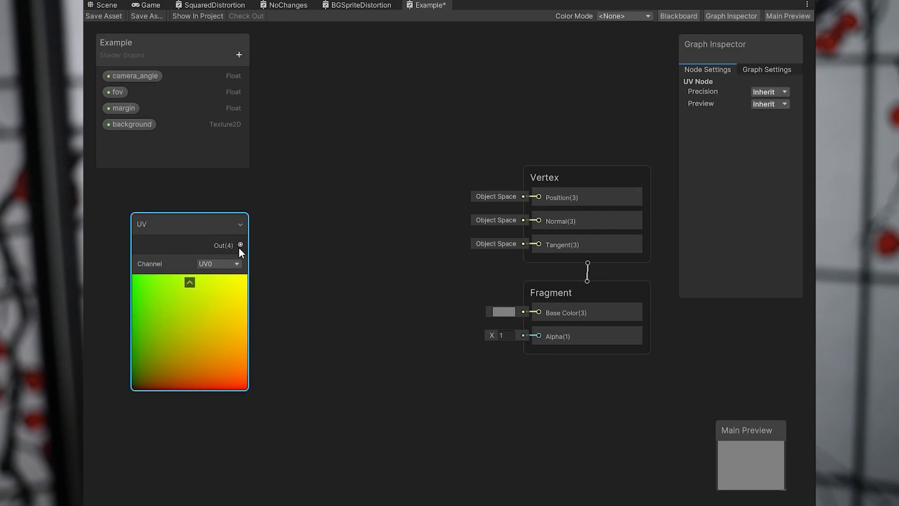
click(237, 264)
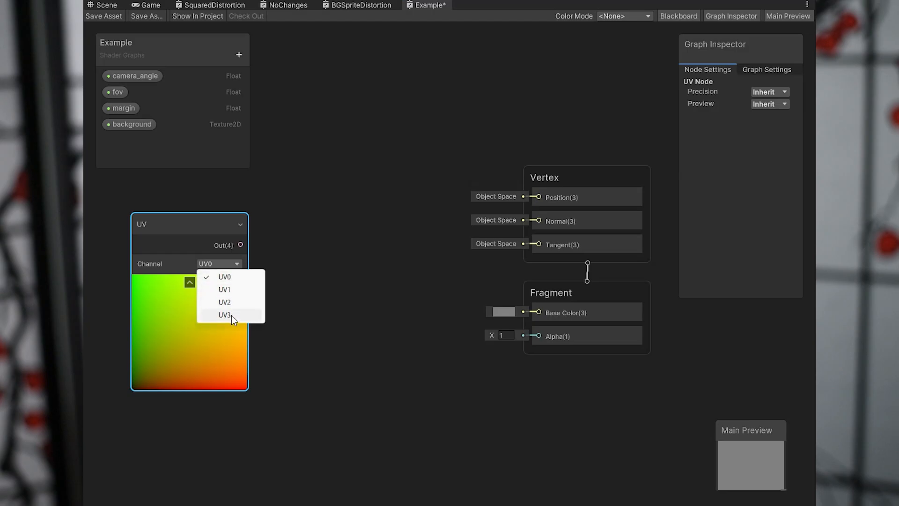
click(206, 231)
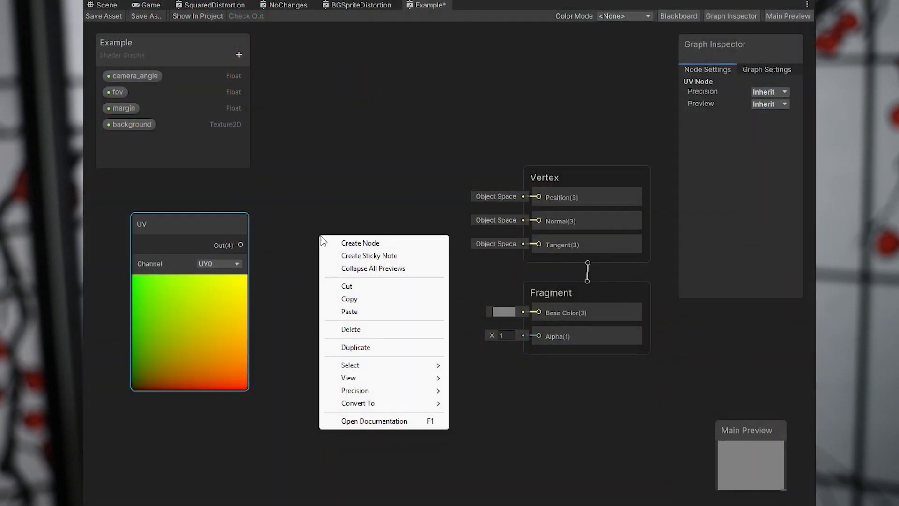
Add a Split node and position it between the UV node and the Vertex and Fragment blocks.
click(341, 242)
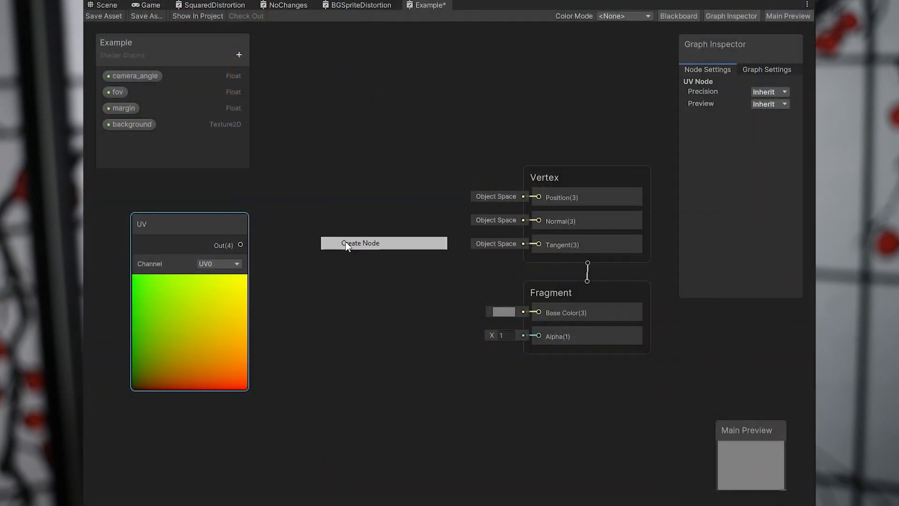
text(split)
key(Return)
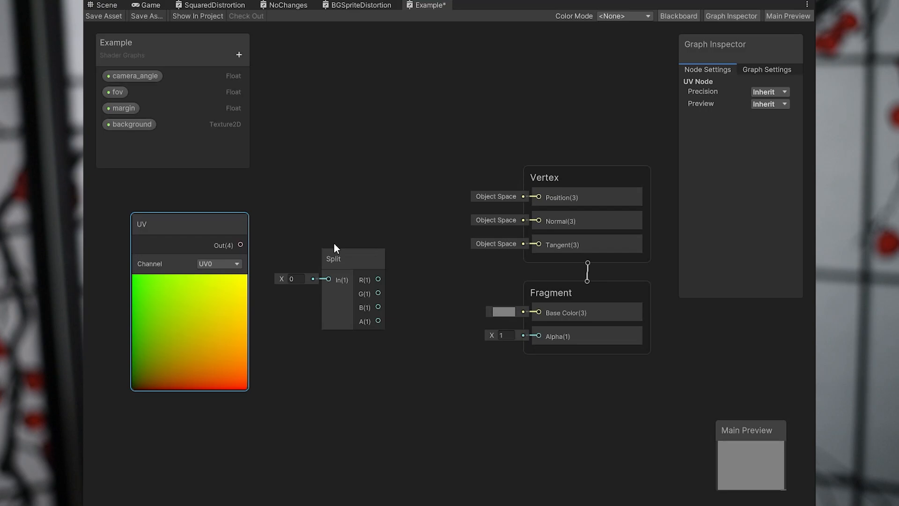
drag(338, 253, 344, 230)
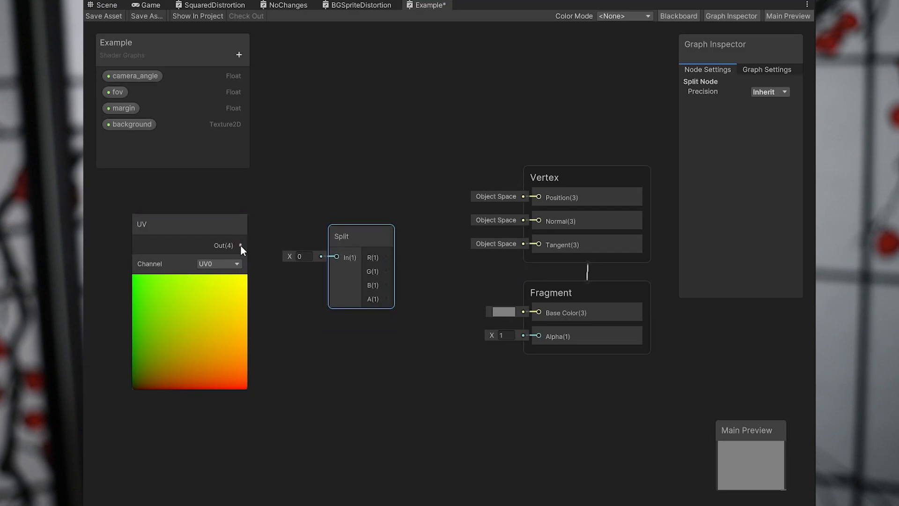
Connect the UV node's output to the Split node's input and move Split closer to the UV node.
drag(241, 245, 312, 235)
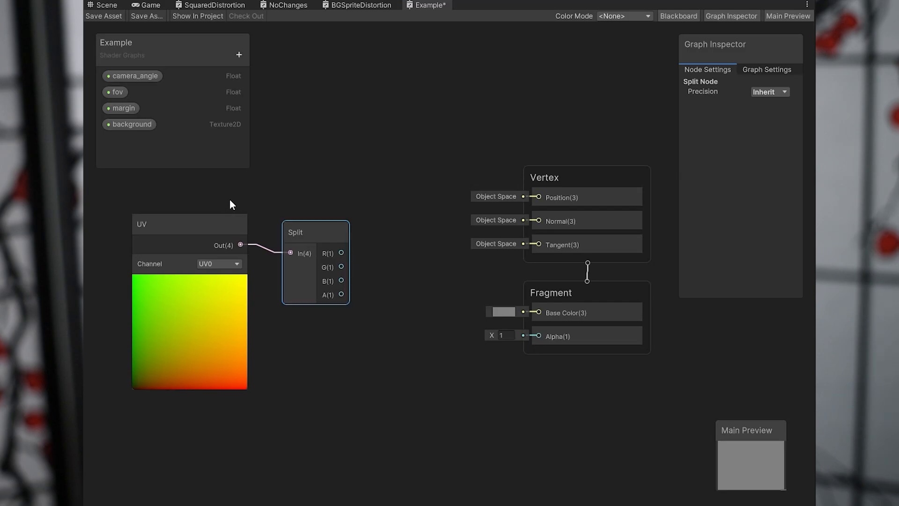
click(308, 203)
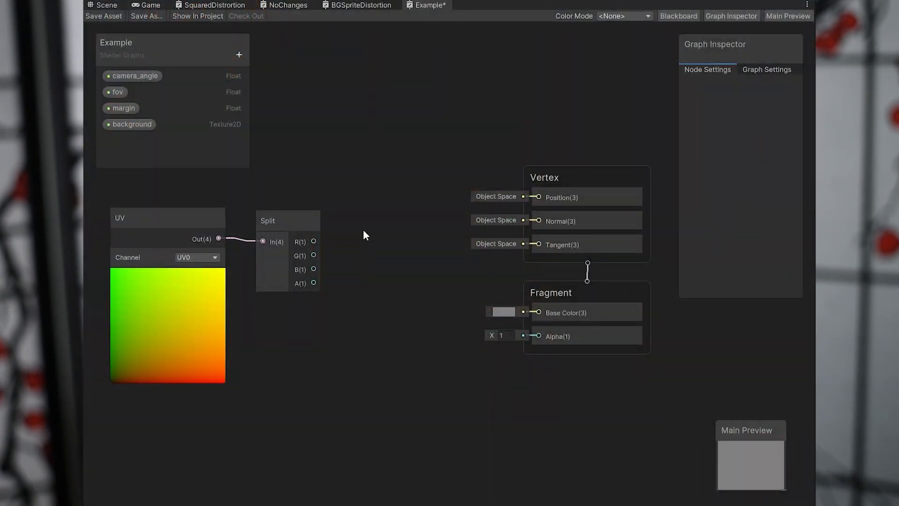
Add a Subtract node between the Split node and the Vertex and Fragment blocks.
right_click(365, 228)
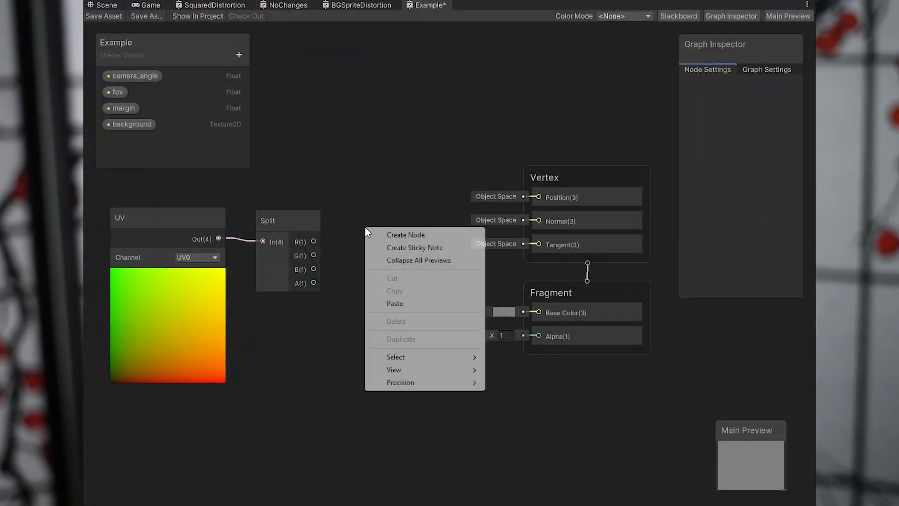
click(381, 235)
text(sub)
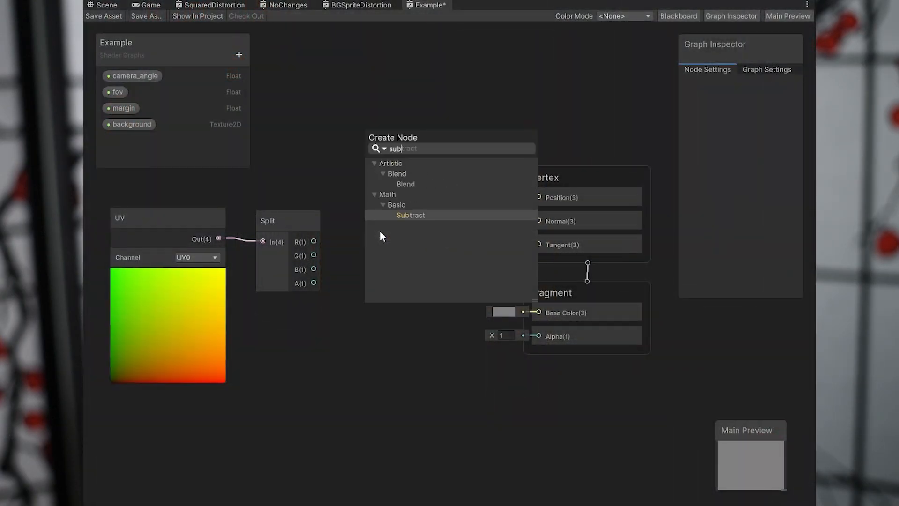
key(Return)
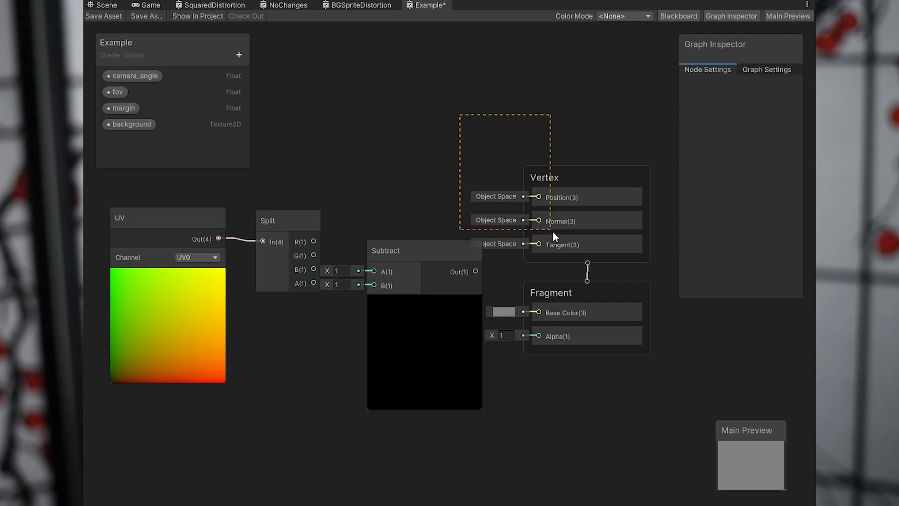
Move the Vertex and Fragment blocks farther away from the Subtract node and hide the Graph Inspector.
drag(552, 231, 588, 292)
click(627, 416)
drag(589, 177, 727, 193)
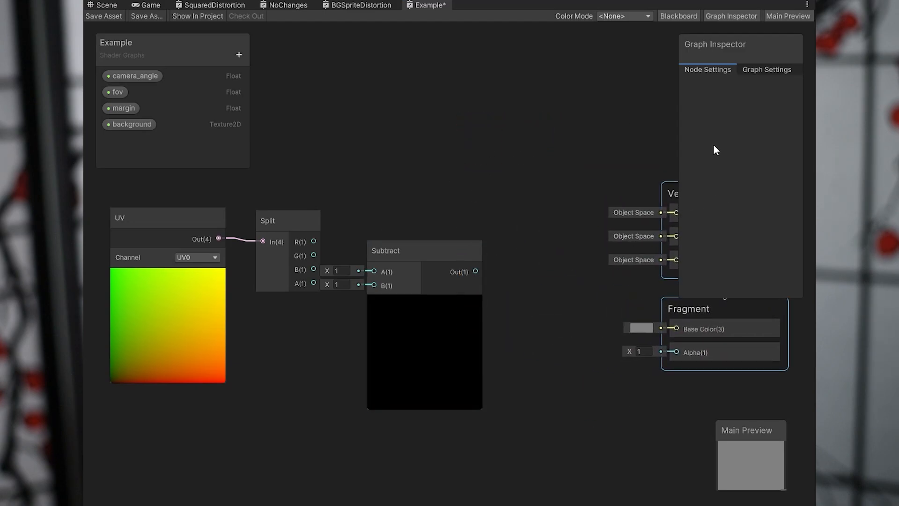
click(723, 17)
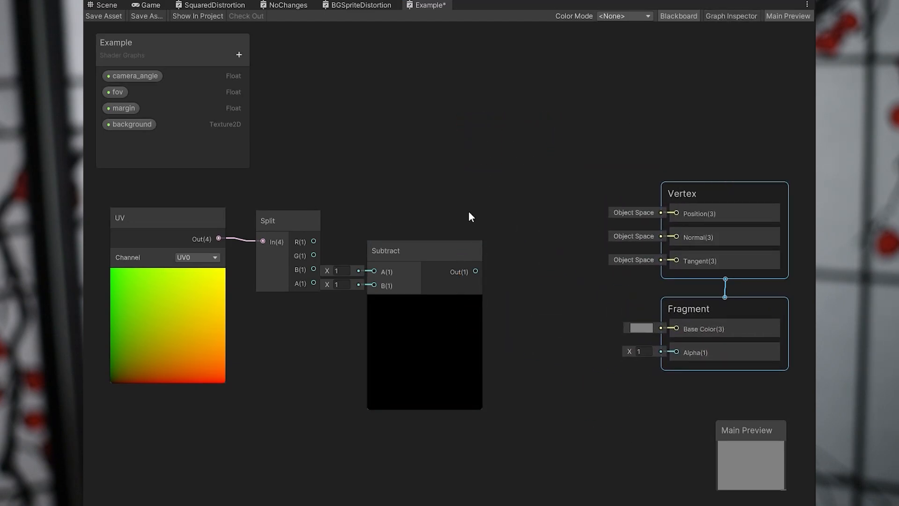
Move the Subtract node above the level of Split and place a second Subtract node below it.
drag(444, 251, 493, 226)
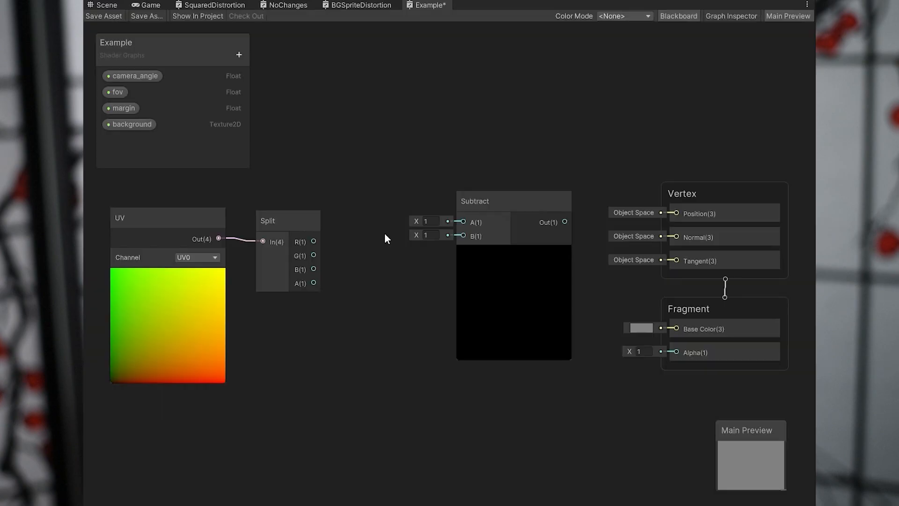
click(483, 199)
drag(483, 198, 436, 116)
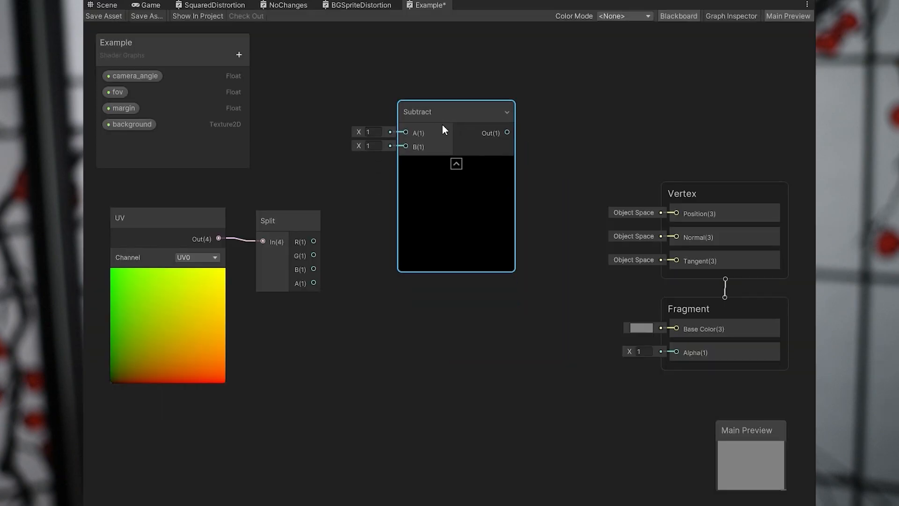
key(space)
text(subtra)
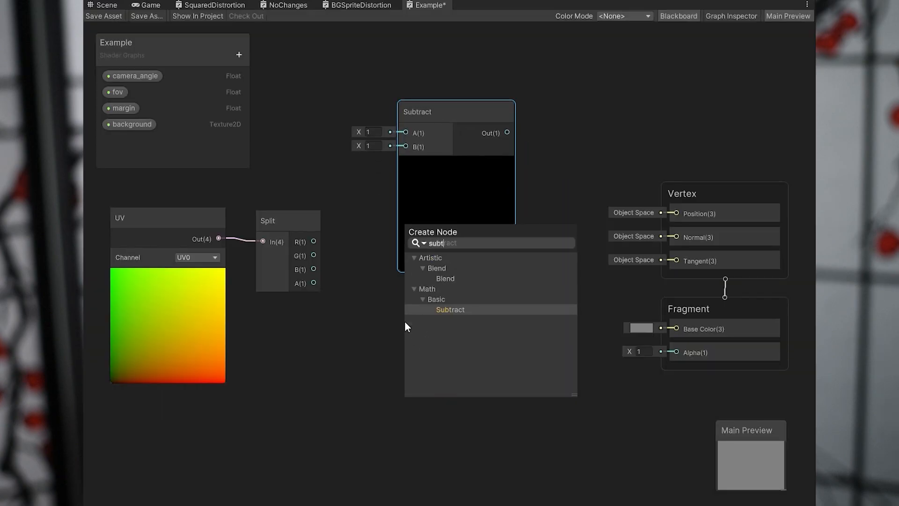
key(Return)
click(469, 341)
drag(469, 340, 458, 309)
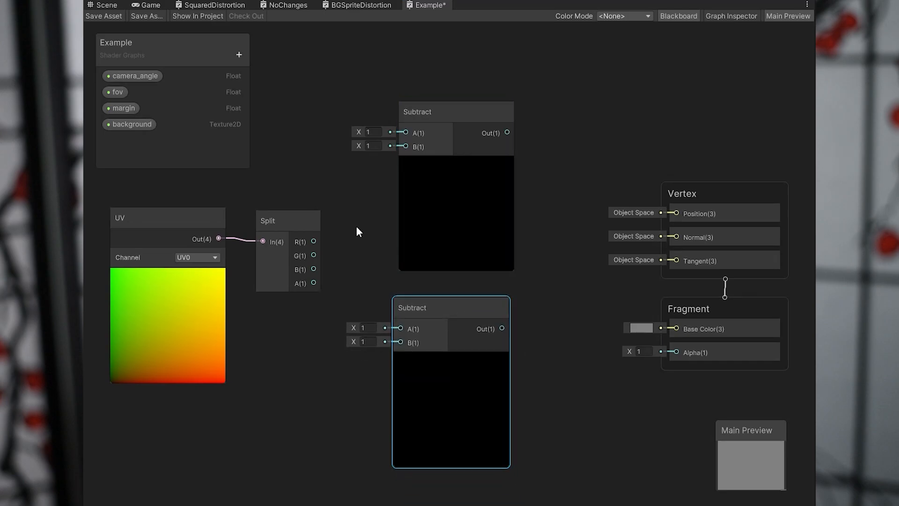
Connect Split's R and G outputs to input A of the upper and lower Subtract nodes, setting both B inputs to 0.5.
drag(376, 146, 400, 128)
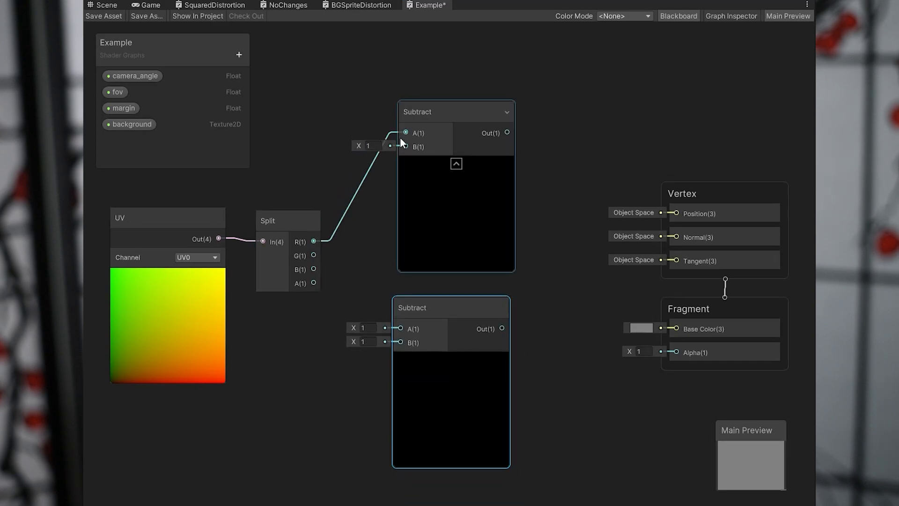
text(0.5)
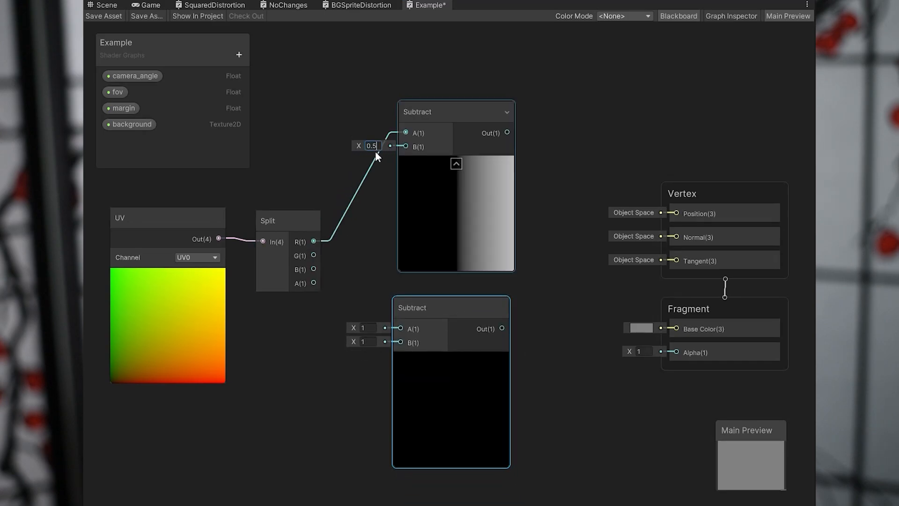
click(317, 251)
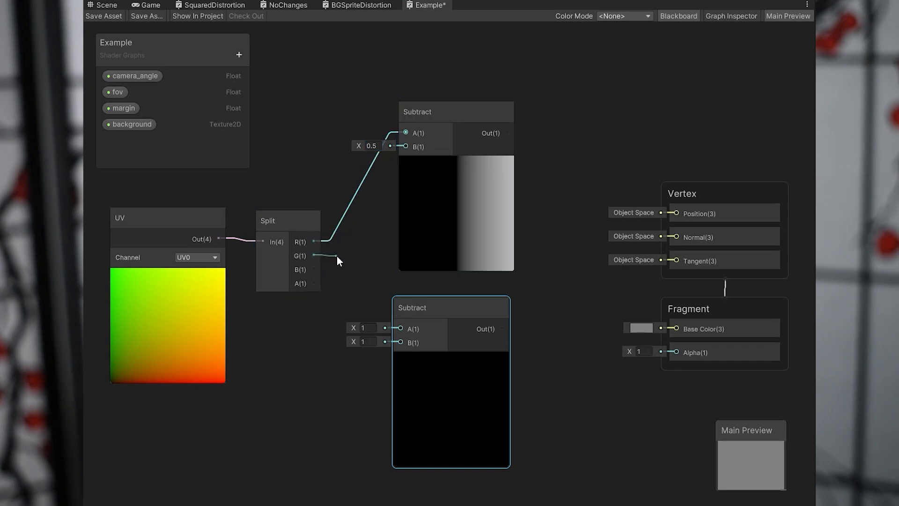
drag(399, 325, 398, 325)
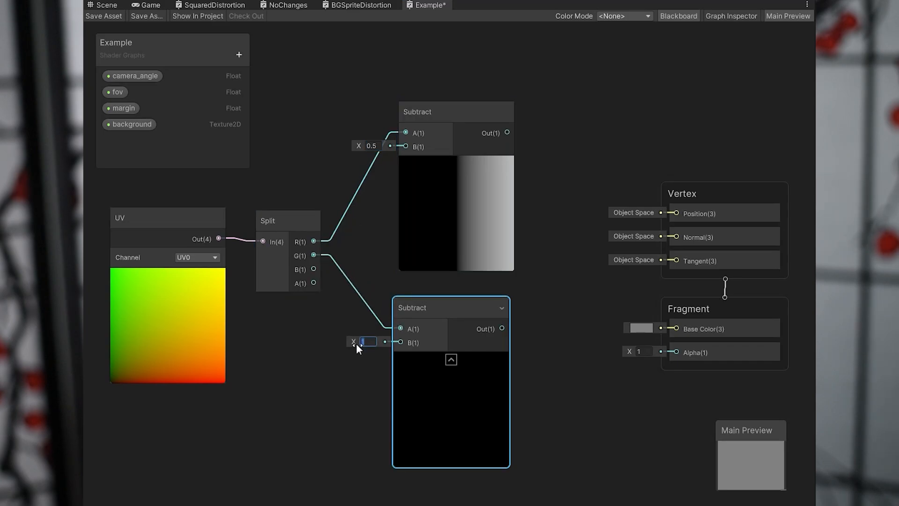
text(0.5)
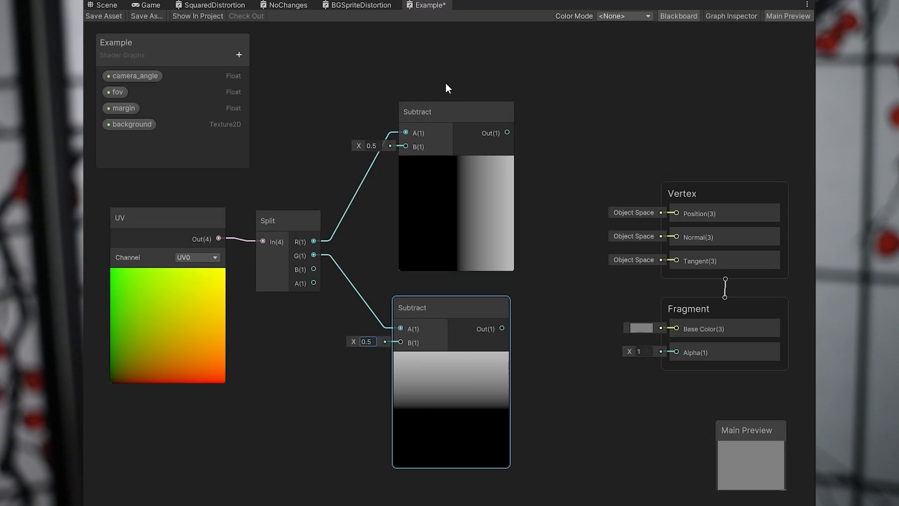
Move both Subtract nodes closer to the Split node and align the lower one beneath the upper one.
drag(447, 85, 478, 375)
drag(465, 311, 414, 322)
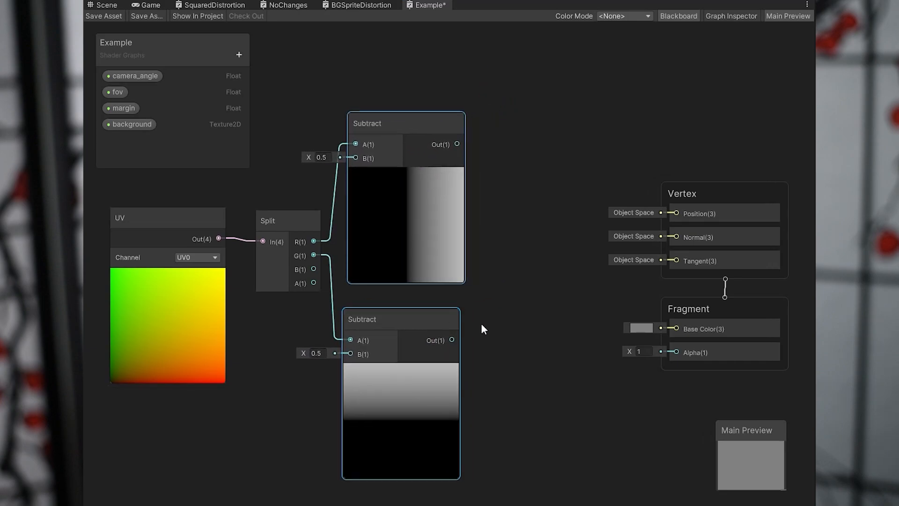
click(435, 318)
click(424, 244)
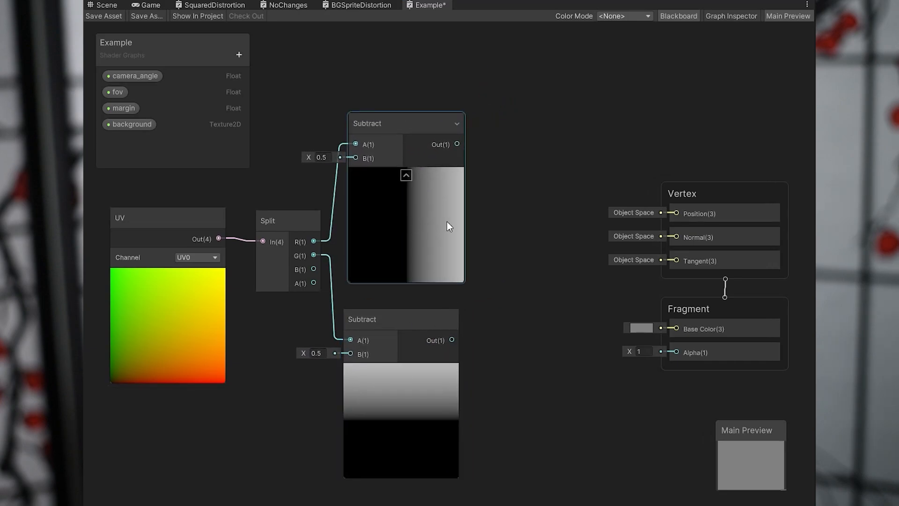
click(446, 357)
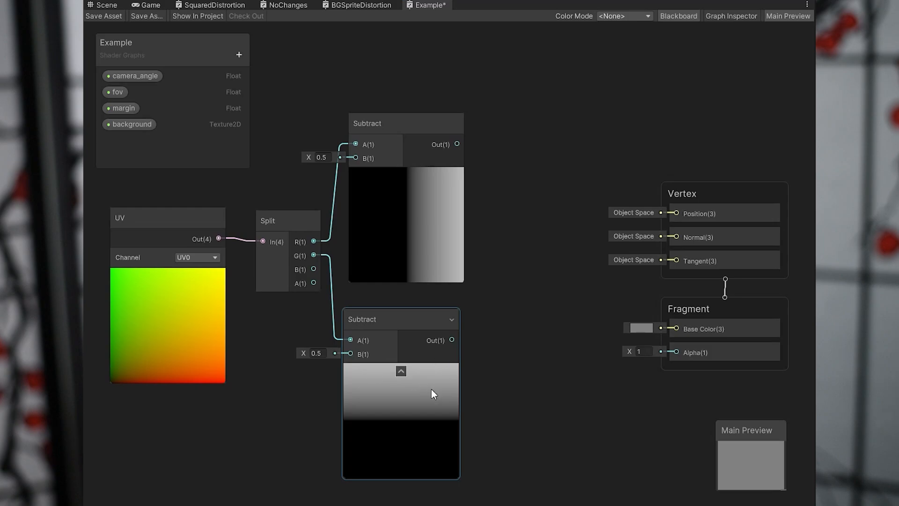
click(531, 381)
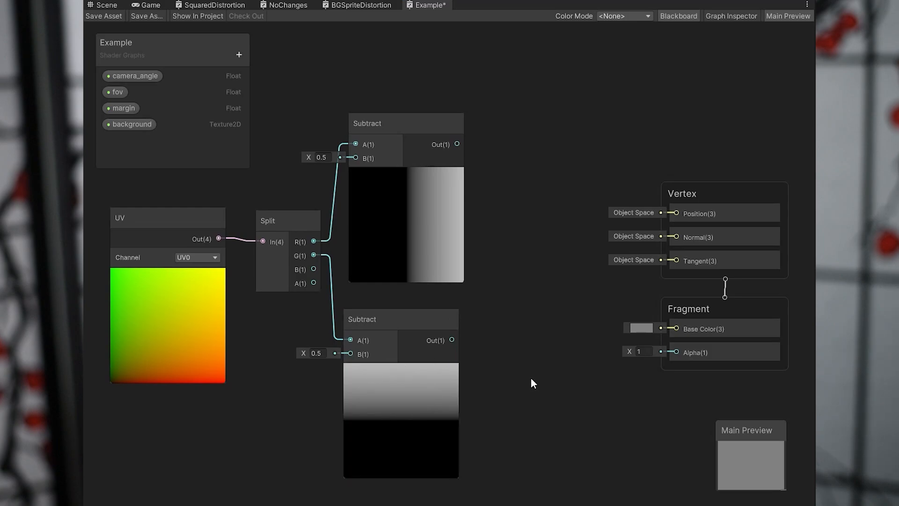
drag(406, 323, 411, 318)
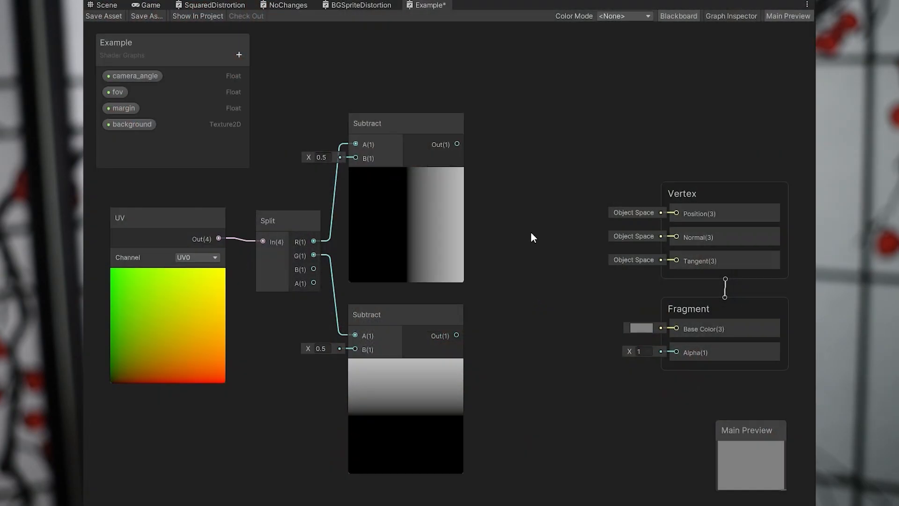
Add a Combine node after the Subtract nodes and shift the Vertex and Fragment blocks away to make room.
right_click(523, 221)
click(544, 229)
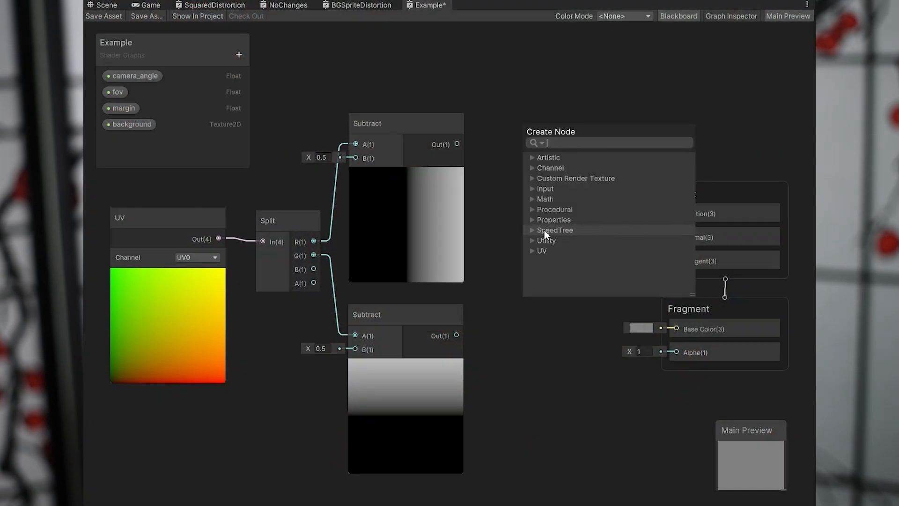
text(com)
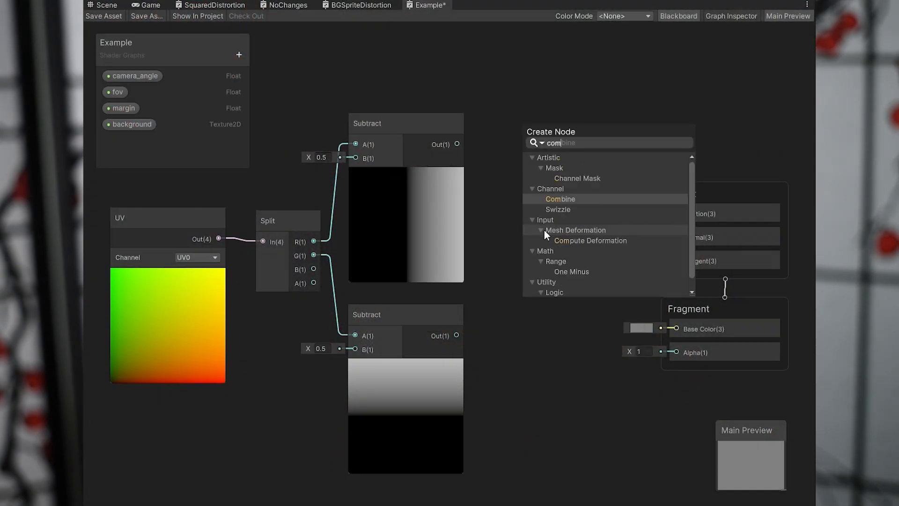
key(Return)
drag(720, 326, 722, 327)
drag(742, 308, 763, 307)
click(728, 330)
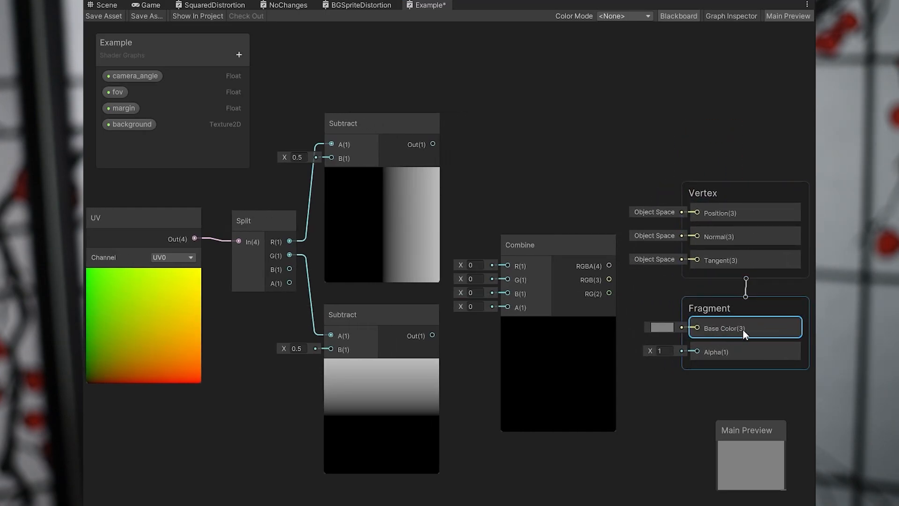
Connect the upper and lower Subtract outputs to Combine's R and G inputs, and Split's B and A outputs to Combine's B and A.
drag(433, 143, 505, 256)
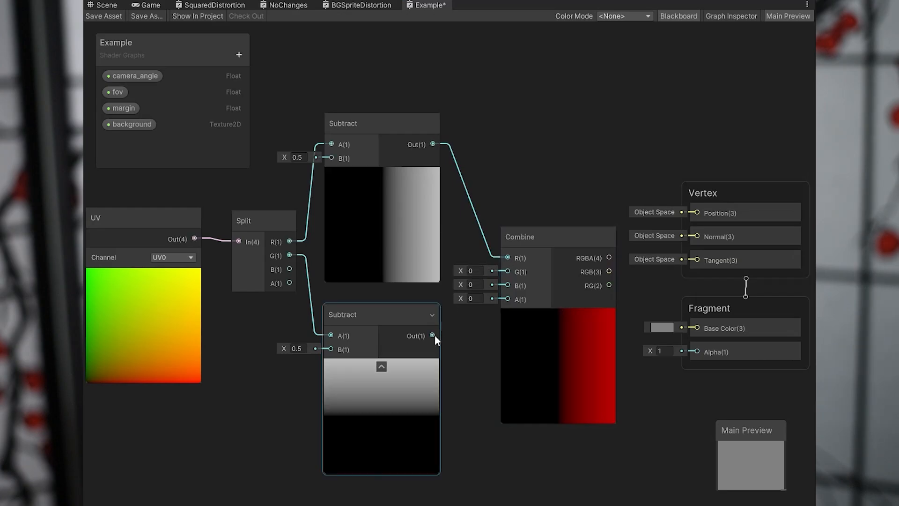
drag(433, 335, 507, 273)
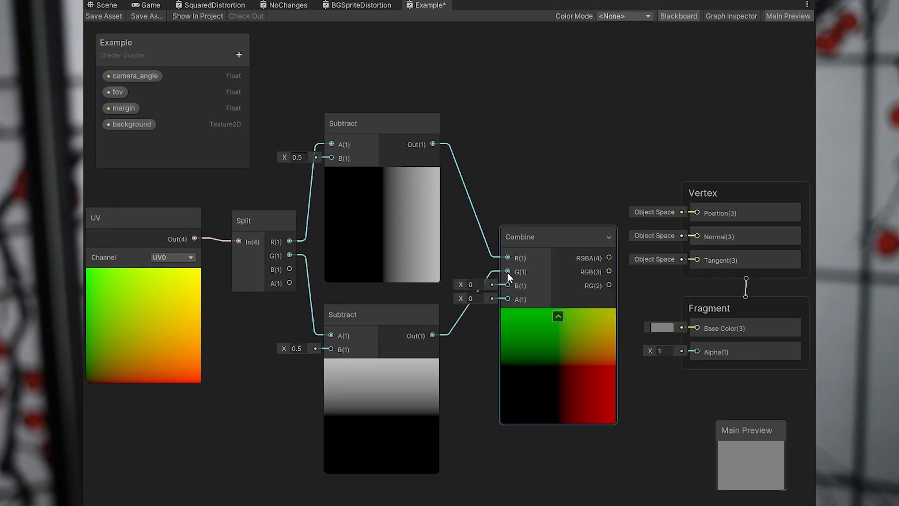
scroll(560, 186, down, 2)
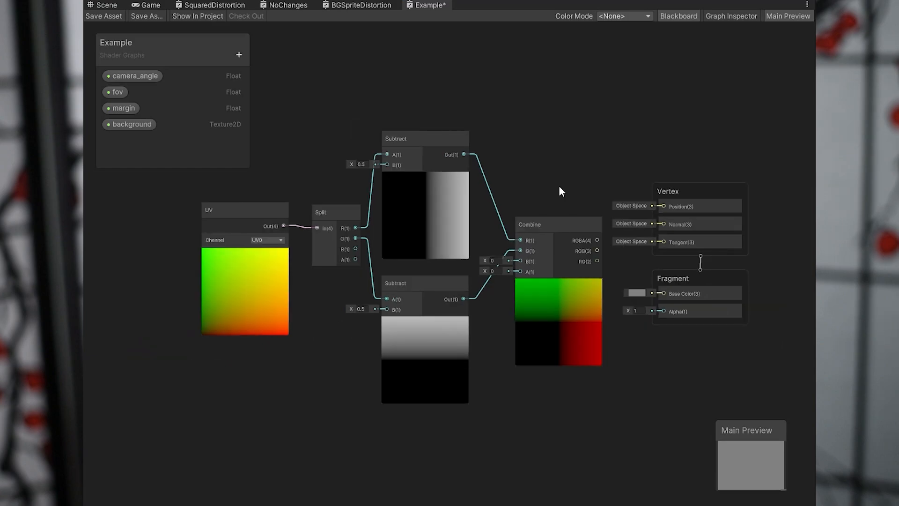
middle_drag(559, 187, 512, 202)
drag(308, 264, 474, 276)
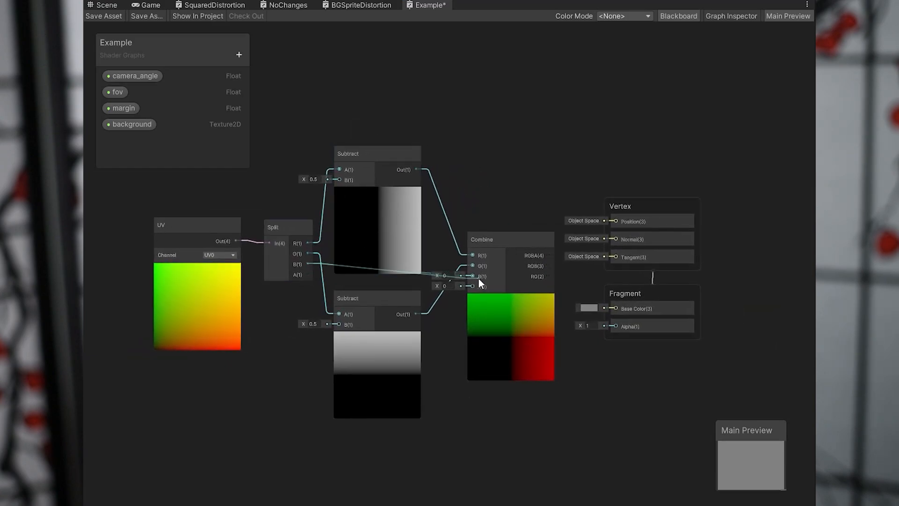
drag(308, 274, 472, 286)
drag(496, 241, 486, 232)
click(491, 201)
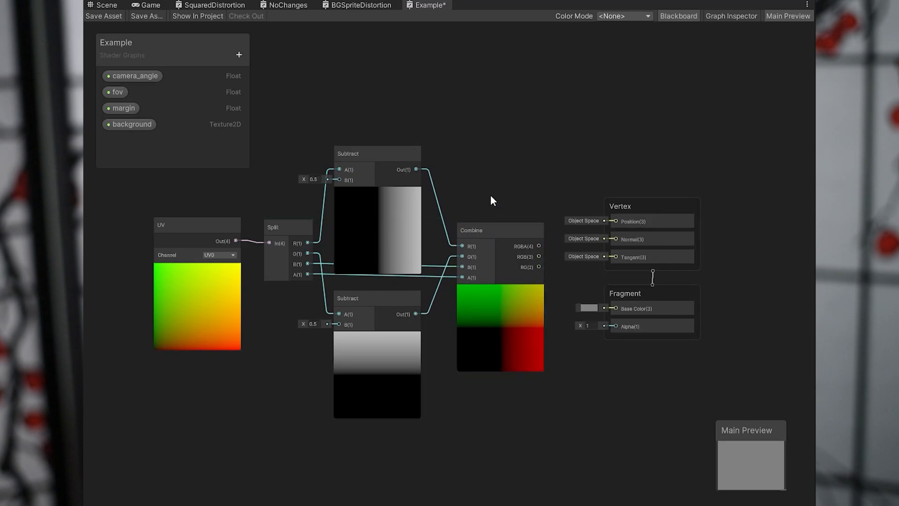
Move the Vertex and Fragment blocks farther from the Combine node to make room for another node.
drag(649, 205, 692, 209)
click(637, 166)
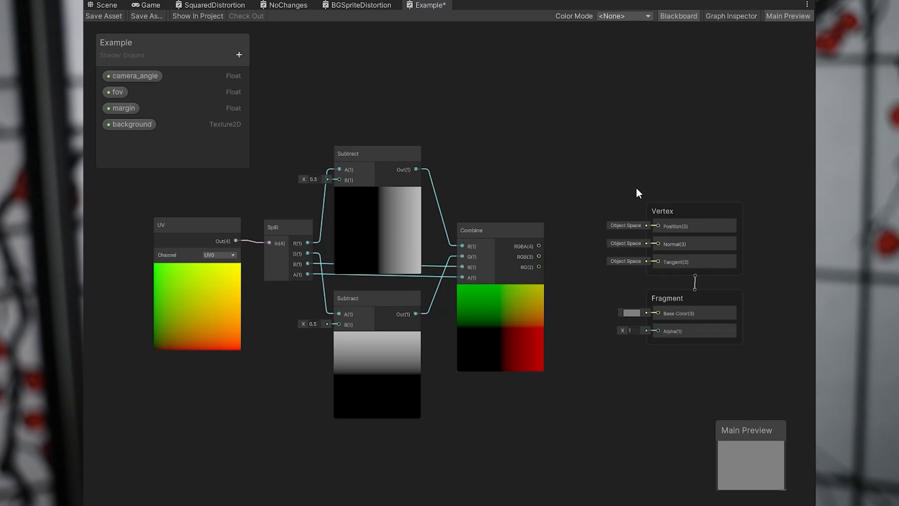
drag(636, 185, 711, 327)
drag(704, 212, 761, 214)
click(568, 225)
Add a Sample Texture 2D node between the Combine node and the Vertex and Fragment blocks.
right_click(567, 214)
click(583, 221)
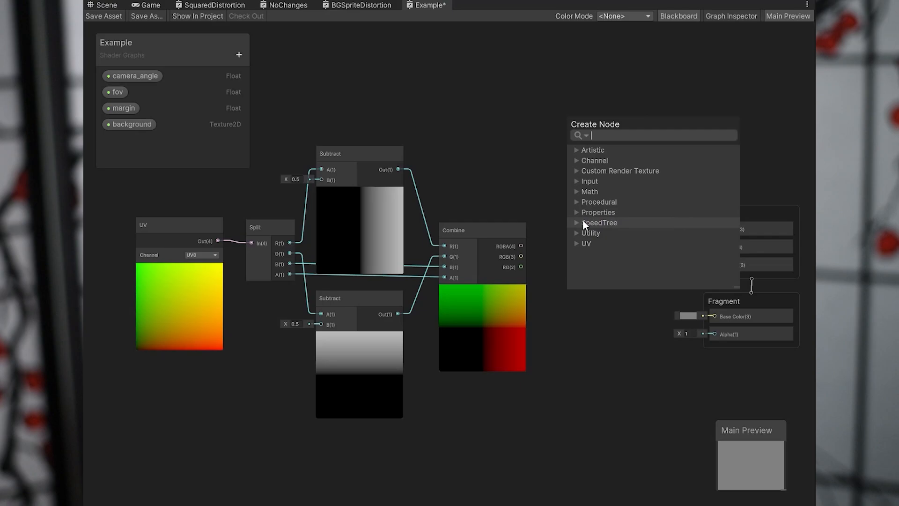
text(samp)
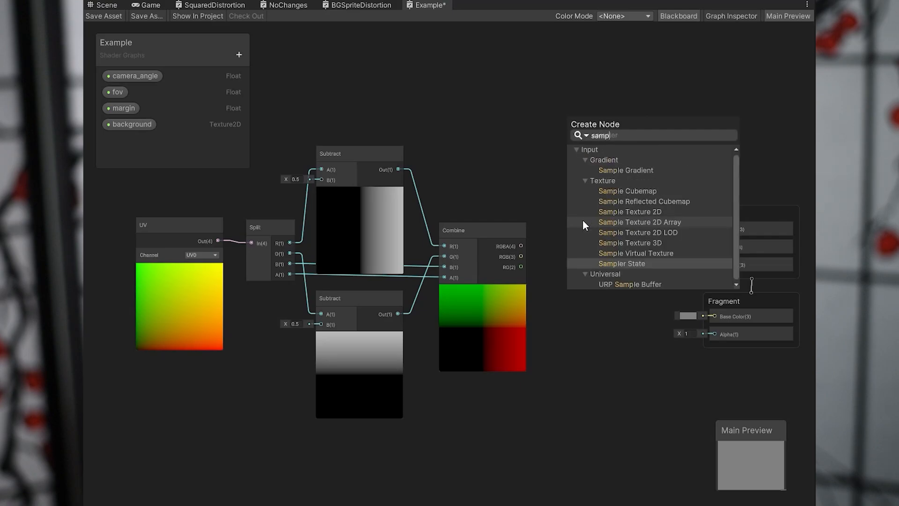
click(636, 212)
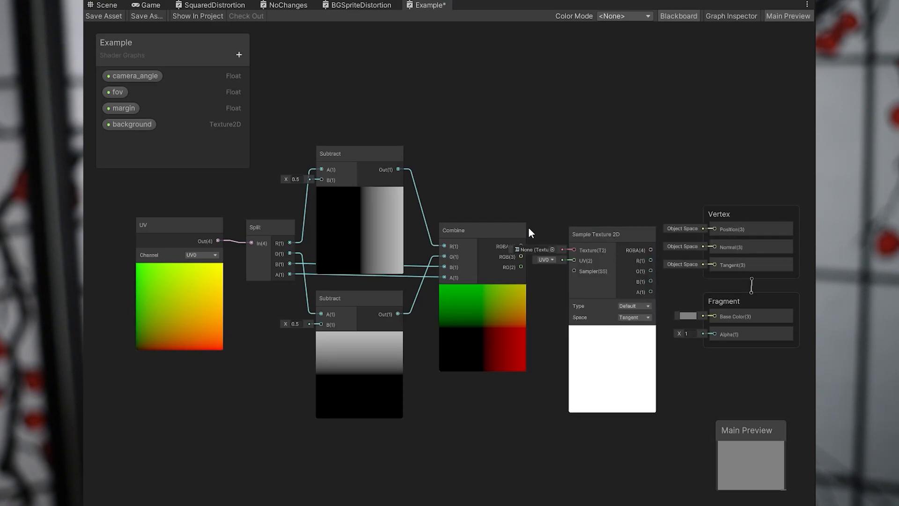
Connect Combine's RGBA output to the UV input of Sample Texture 2D and move the Vertex and Fragment blocks slightly farther away.
drag(494, 230, 574, 260)
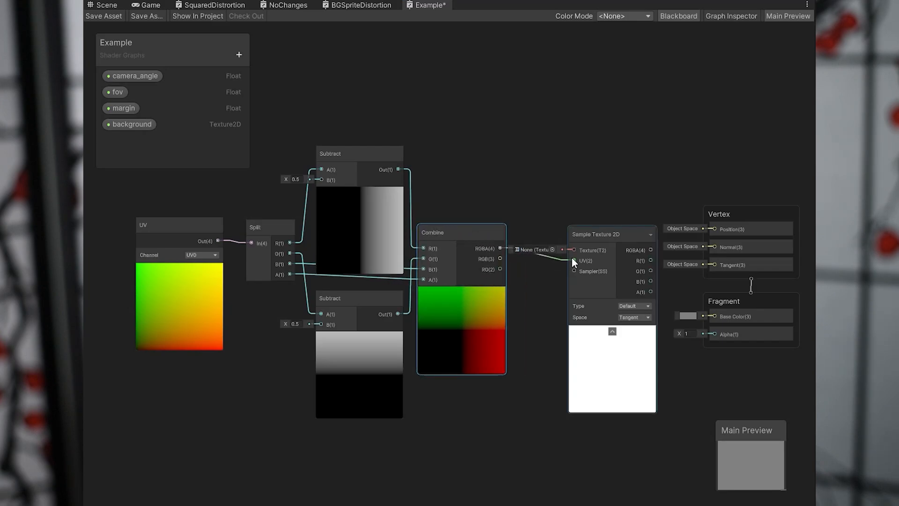
drag(725, 187, 742, 265)
drag(727, 214, 738, 216)
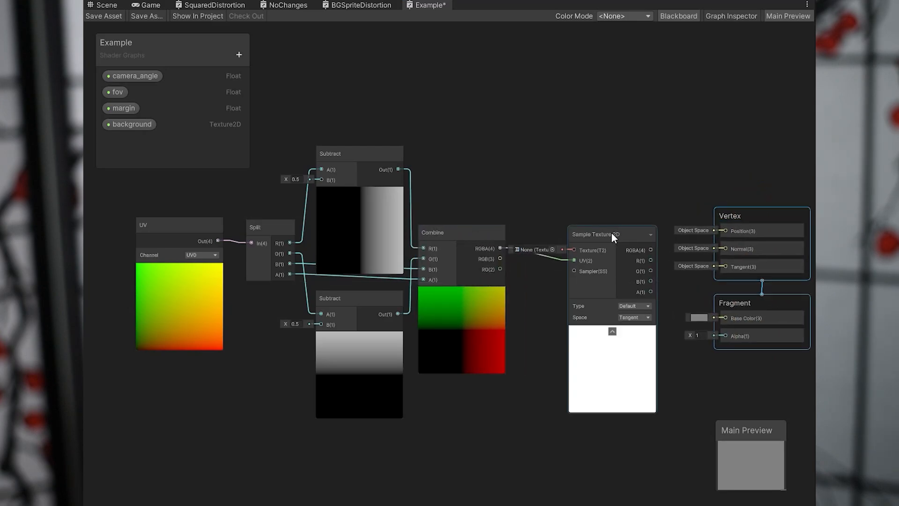
Add the background property as the Texture input of Sample Texture 2D, and move both nodes closer to Combine.
drag(611, 233, 613, 218)
drag(148, 119, 578, 229)
drag(460, 173, 520, 210)
click(565, 175)
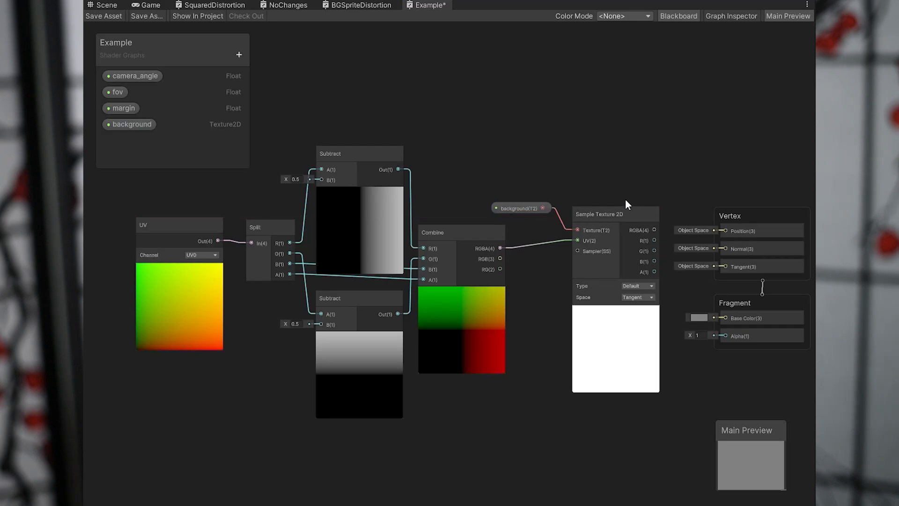
drag(599, 219, 600, 220)
drag(609, 210, 574, 208)
click(612, 187)
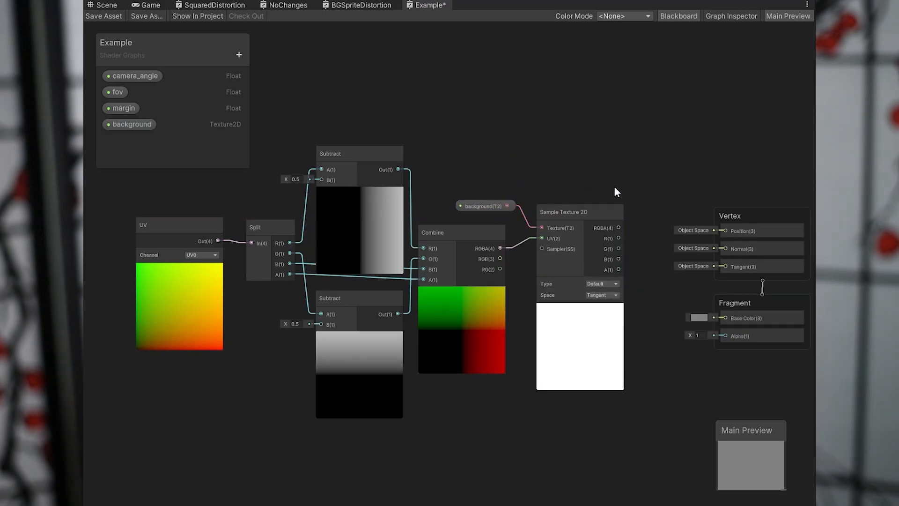
Connect Sample Texture 2D's RGBA output to the Fragment Base Color, and move the Vertex and Fragment blocks up and closer to it.
middle_drag(611, 187, 564, 177)
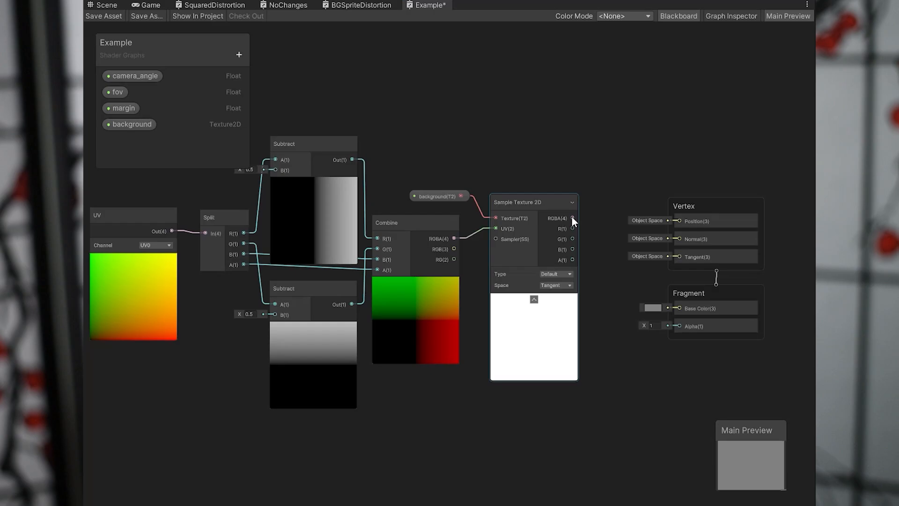
drag(572, 218, 676, 307)
click(721, 241)
drag(721, 241, 673, 142)
scroll(656, 197, up, 3)
click(581, 206)
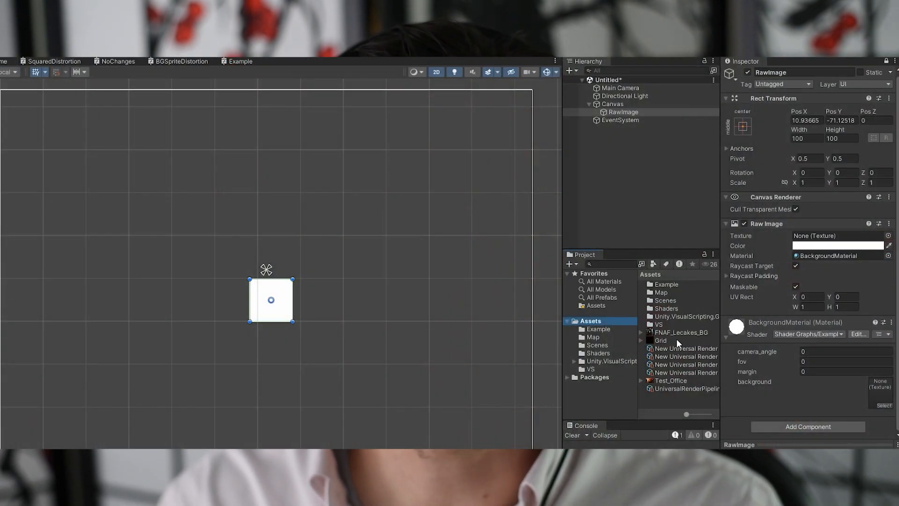
Preview the Grid image and assign it to the background texture slot of BackgroundMaterial.
double_click(660, 340)
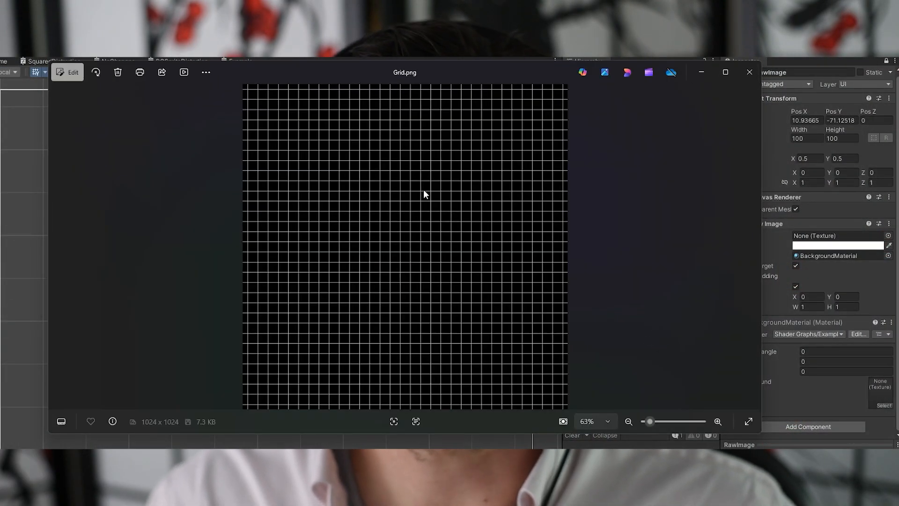
click(749, 72)
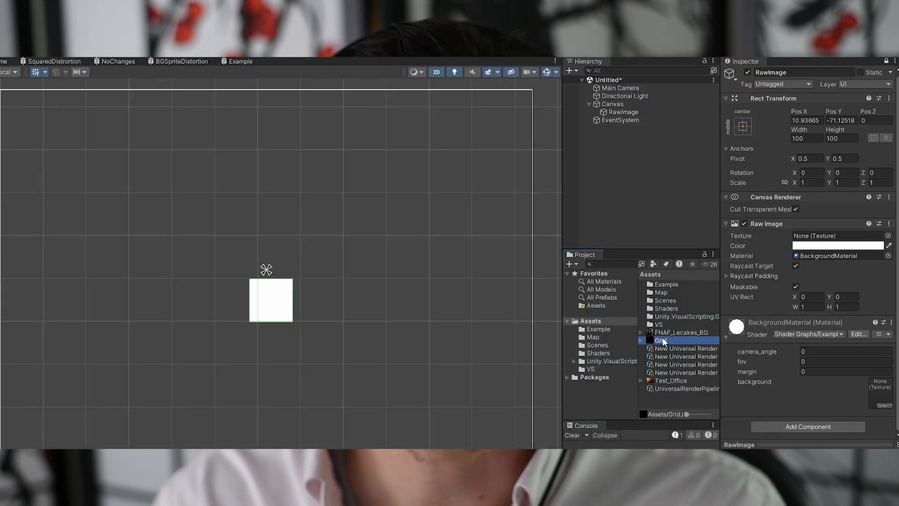
drag(664, 340, 877, 396)
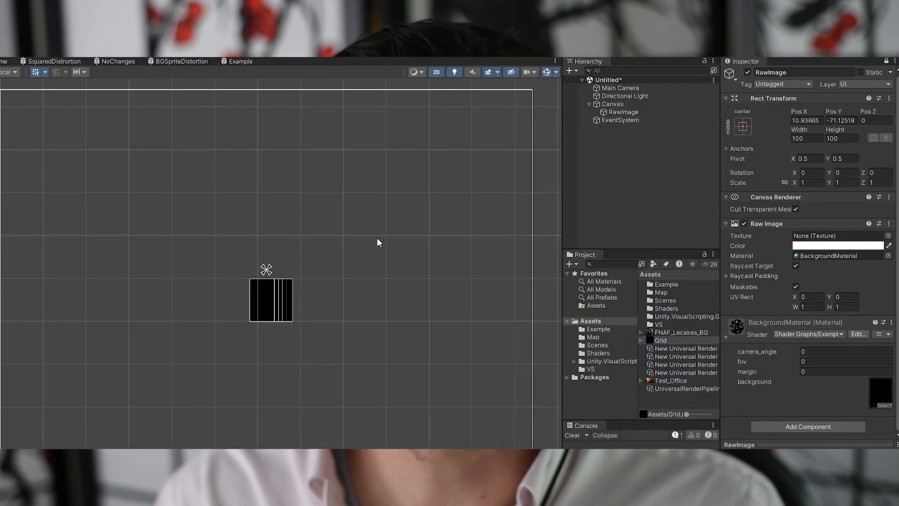
scroll(282, 297, up, 5)
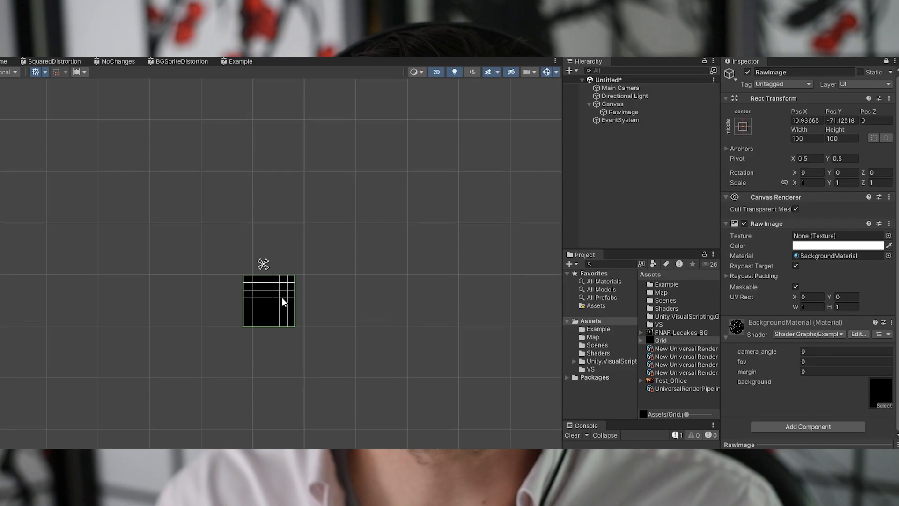
scroll(340, 260, up, 8)
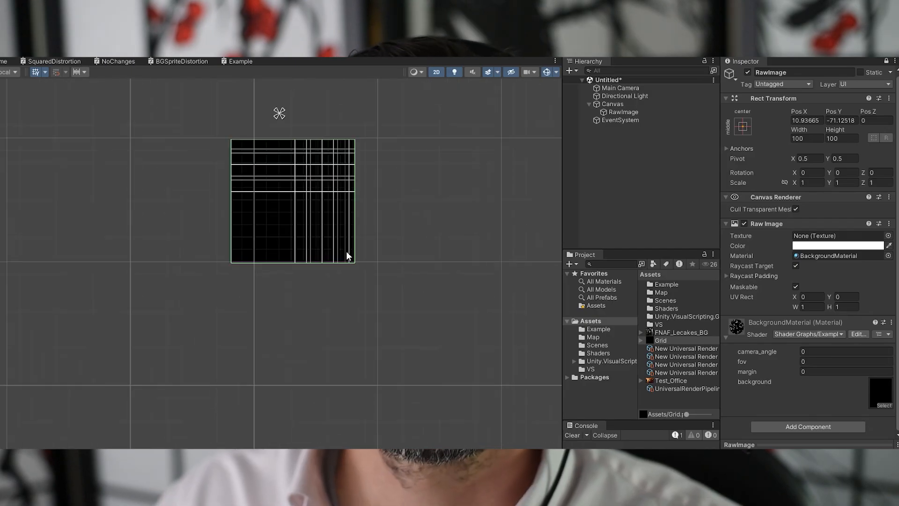
scroll(353, 259, up, 3)
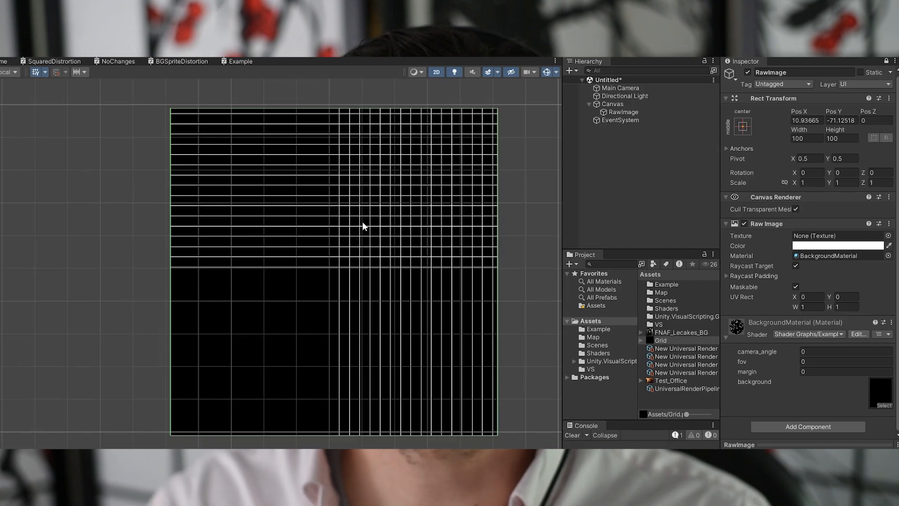
Set the Grid texture's Wrap Mode to Repeat and apply the import settings.
click(355, 280)
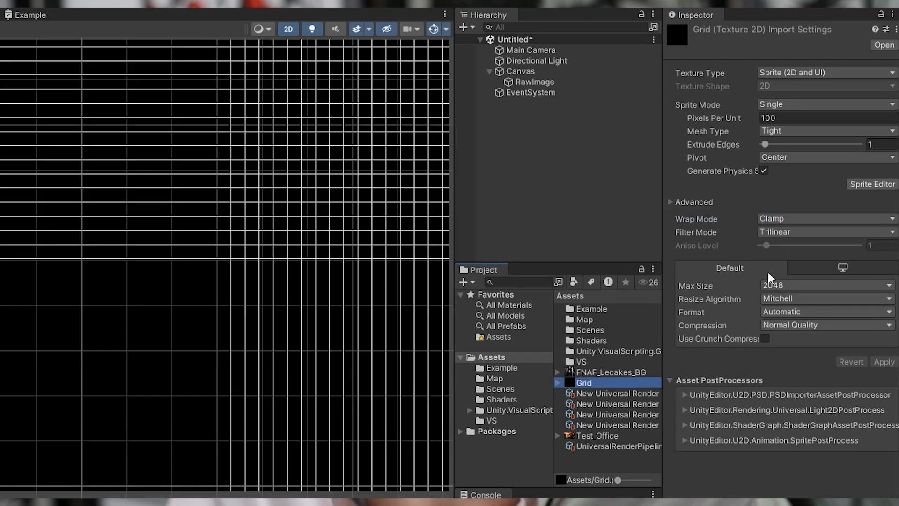
click(791, 219)
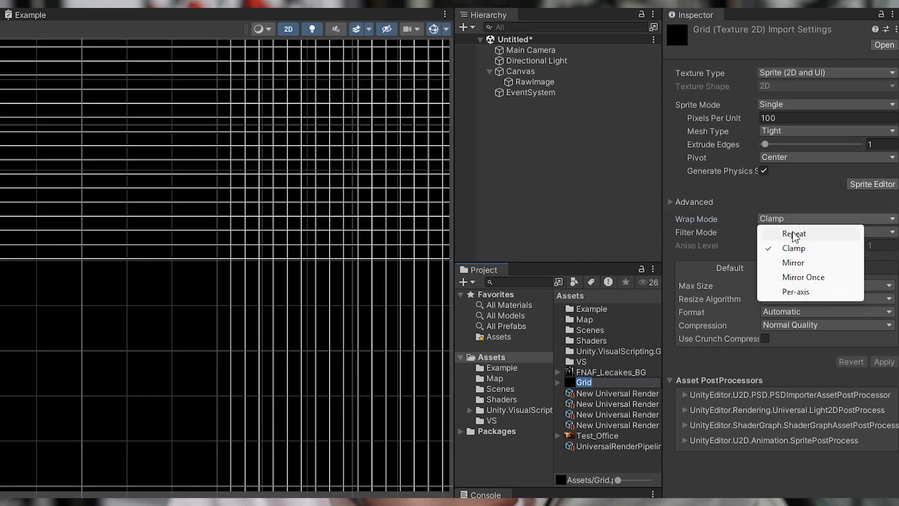
click(792, 234)
click(882, 362)
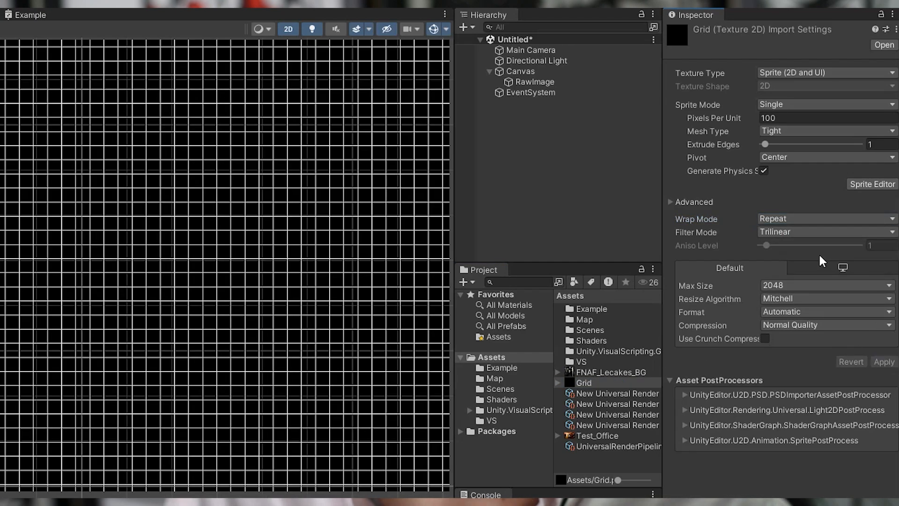
Switch the Grid texture's Wrap Mode to Per-axis with the U axis set to Clamp, and apply the change.
click(791, 219)
click(797, 291)
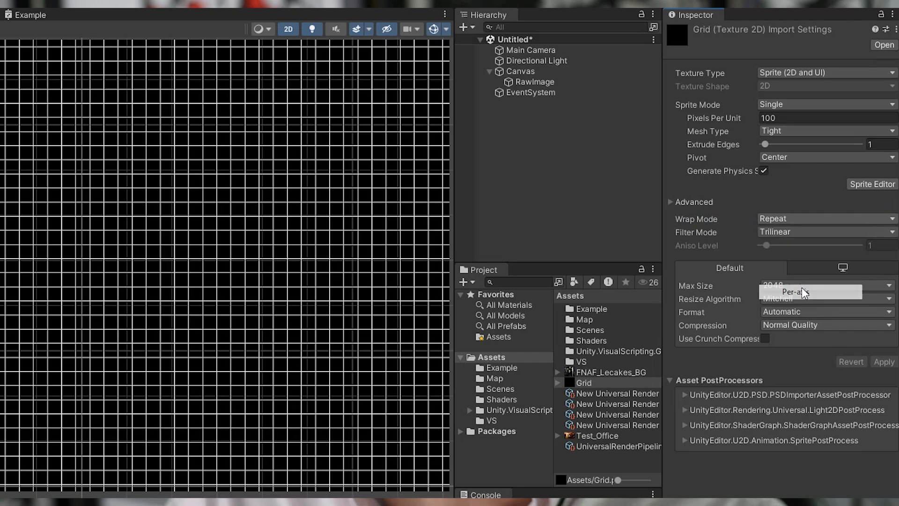
click(783, 245)
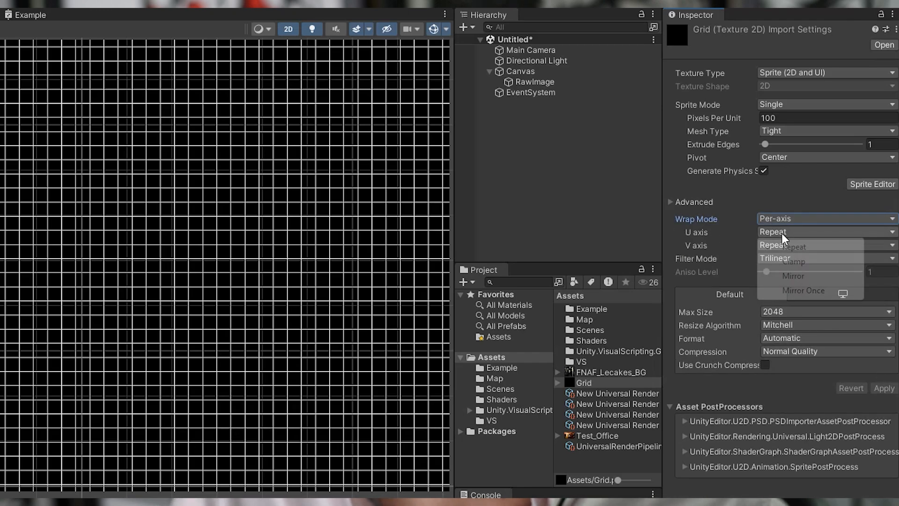
click(794, 261)
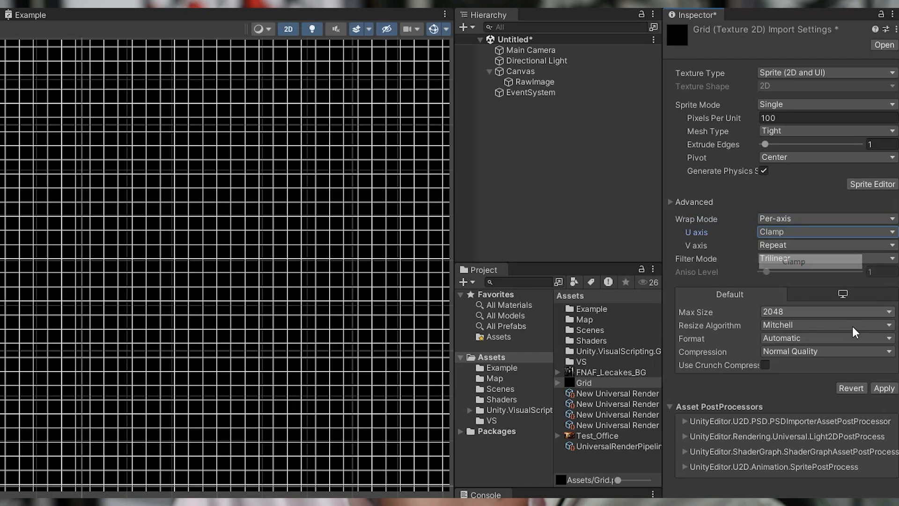
click(884, 388)
Set the Grid texture's V axis wrap to Clamp and apply the change.
click(796, 246)
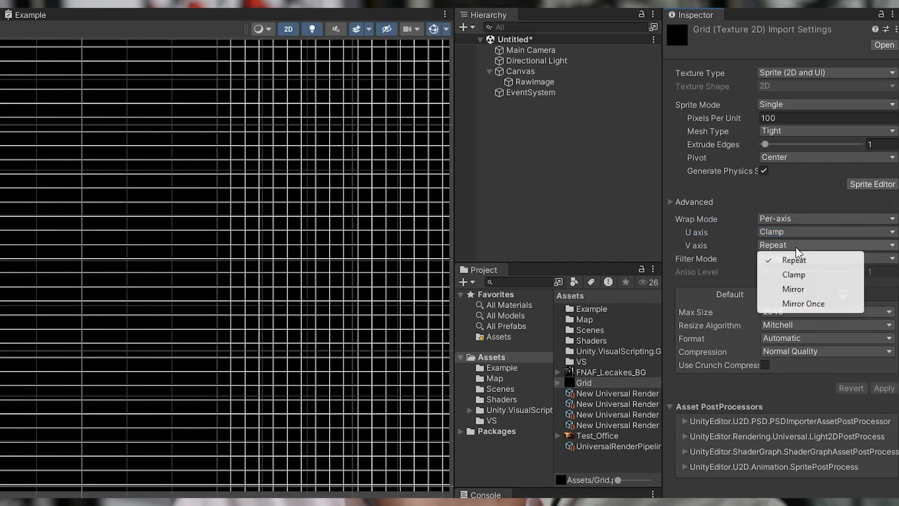
click(803, 274)
click(884, 388)
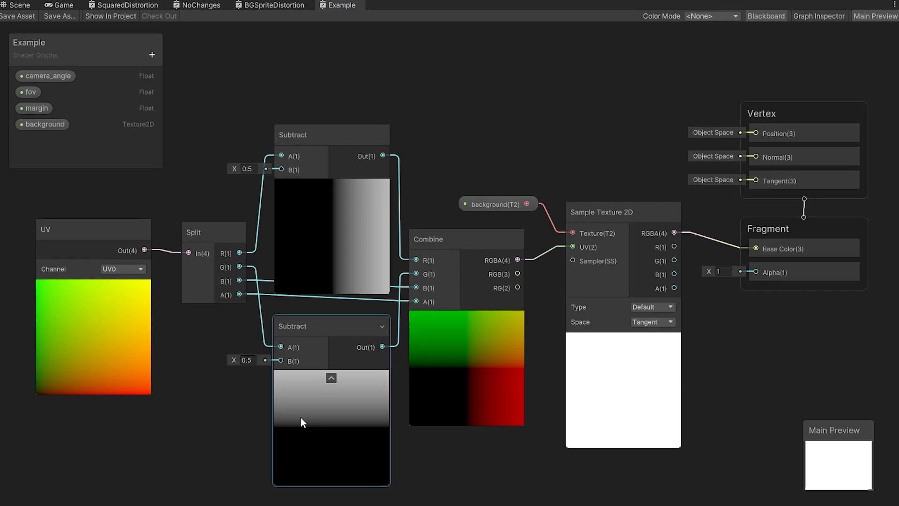
Move the UV, Split and both Subtract nodes away from Combine to open a gap for more nodes.
scroll(467, 282, down, 1)
scroll(467, 277, down, 1)
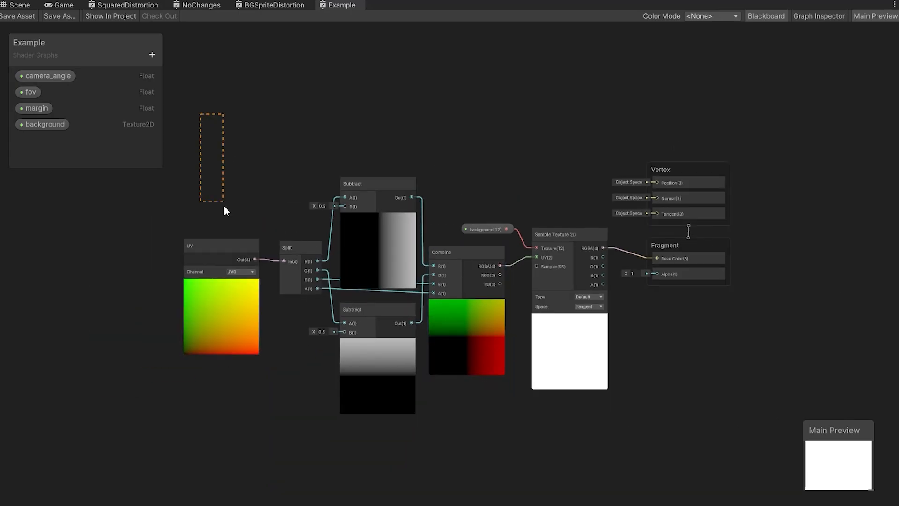
drag(224, 206, 388, 438)
drag(383, 182, 209, 184)
click(388, 172)
middle_drag(383, 232, 462, 227)
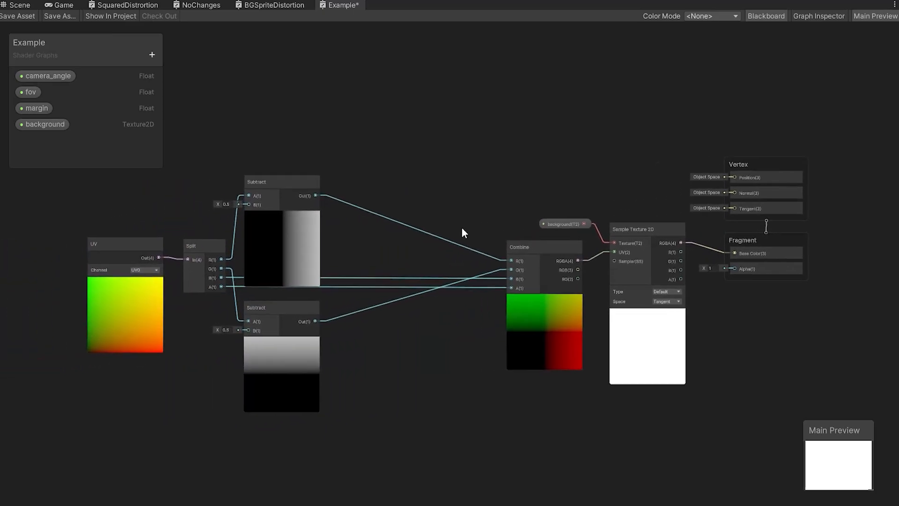
Delete all connections into Combine's inputs, and move Combine and every node after it farther from the Subtract nodes.
drag(398, 159, 465, 371)
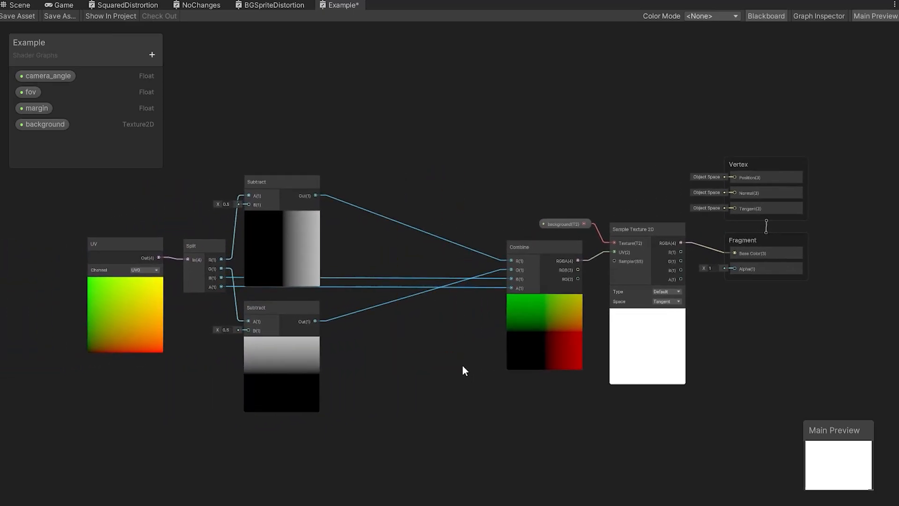
drag(383, 139, 451, 410)
key(Delete)
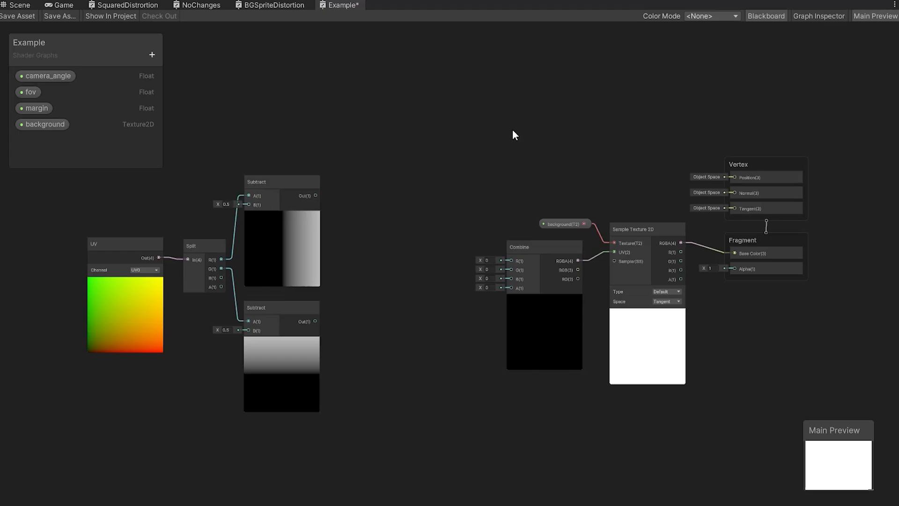
drag(512, 116, 790, 392)
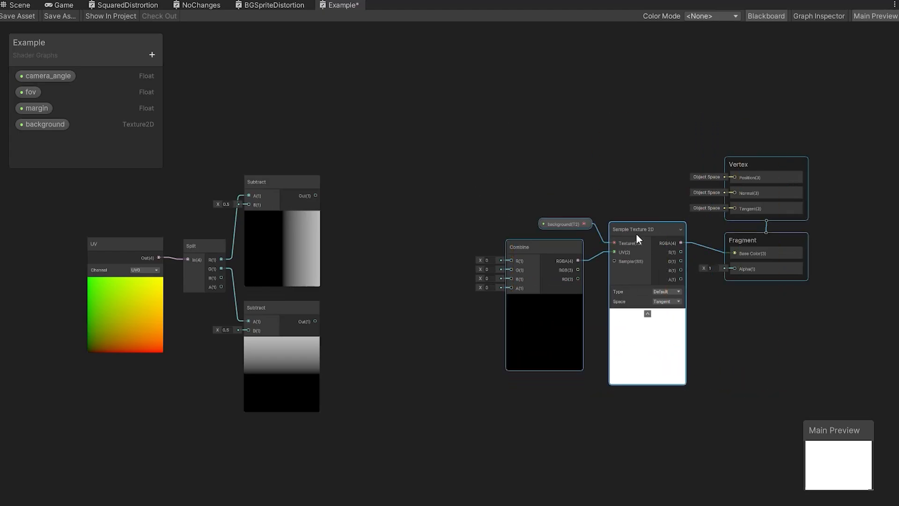
drag(637, 235, 691, 230)
click(463, 229)
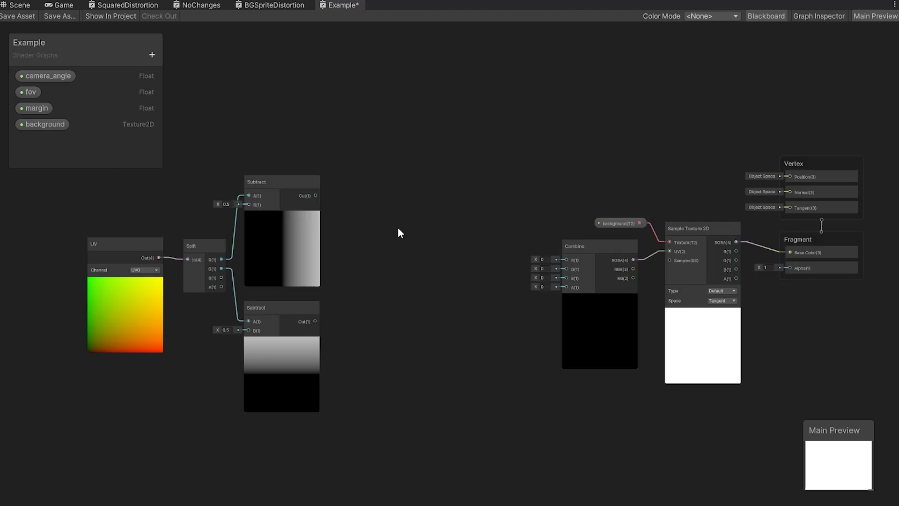
Create an Add node and a duplicate of it, placing one beside each Subtract node.
key(space)
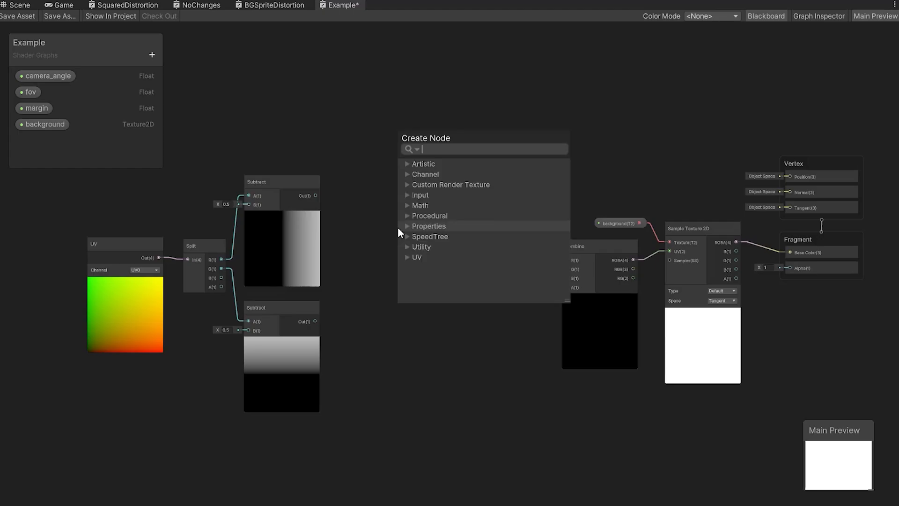
text(add)
key(Return)
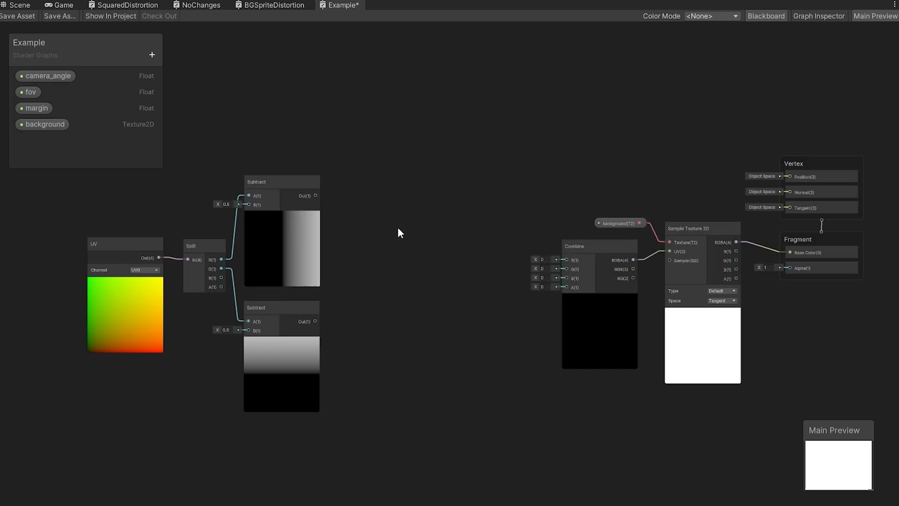
drag(416, 248, 412, 310)
key(ctrl+d)
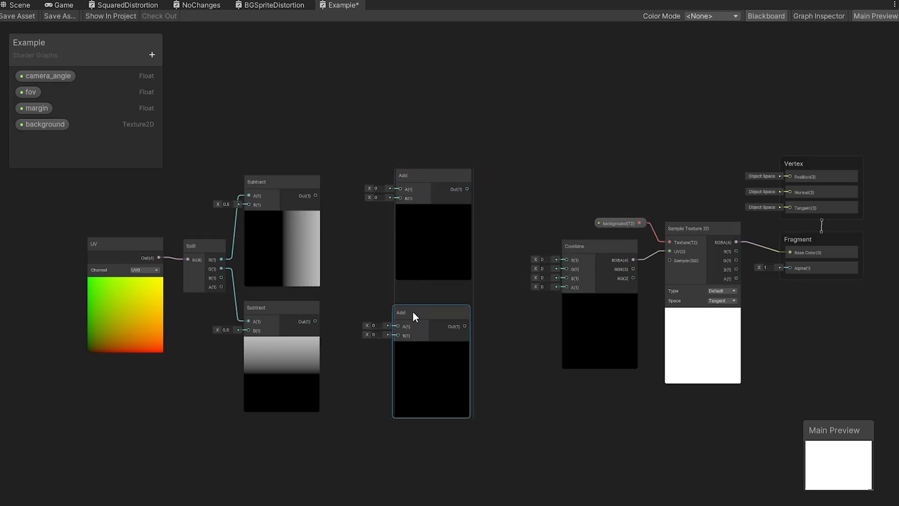
click(359, 260)
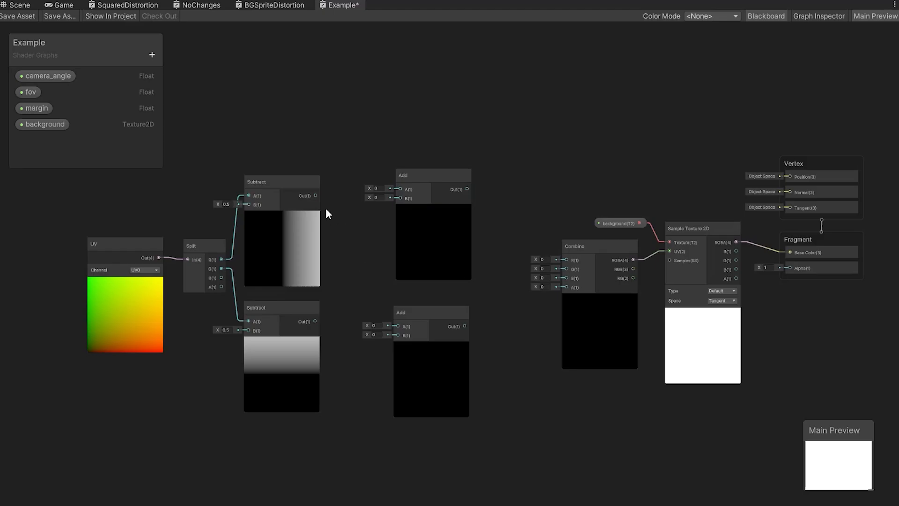
Connect each Subtract output to the A input of its neighbouring Add node, and set both Add nodes' B values to 0.5.
drag(317, 196, 400, 189)
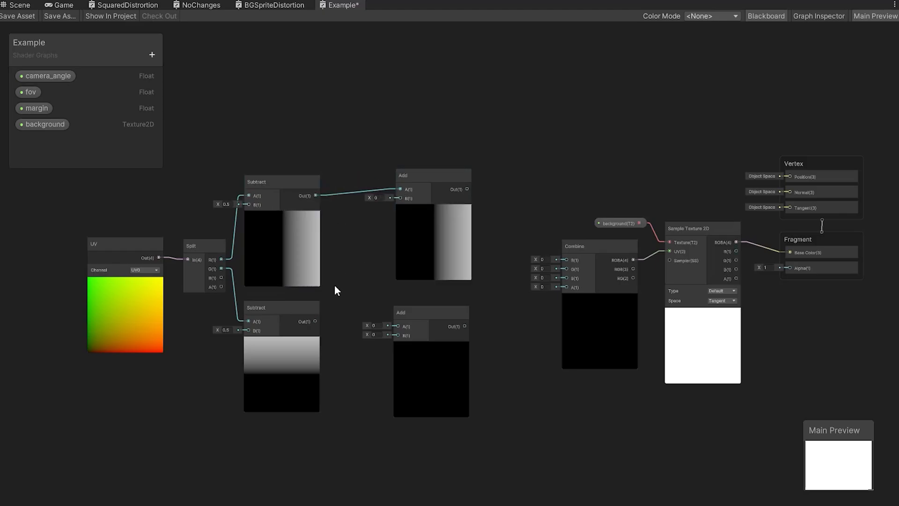
drag(316, 322, 399, 326)
click(377, 198)
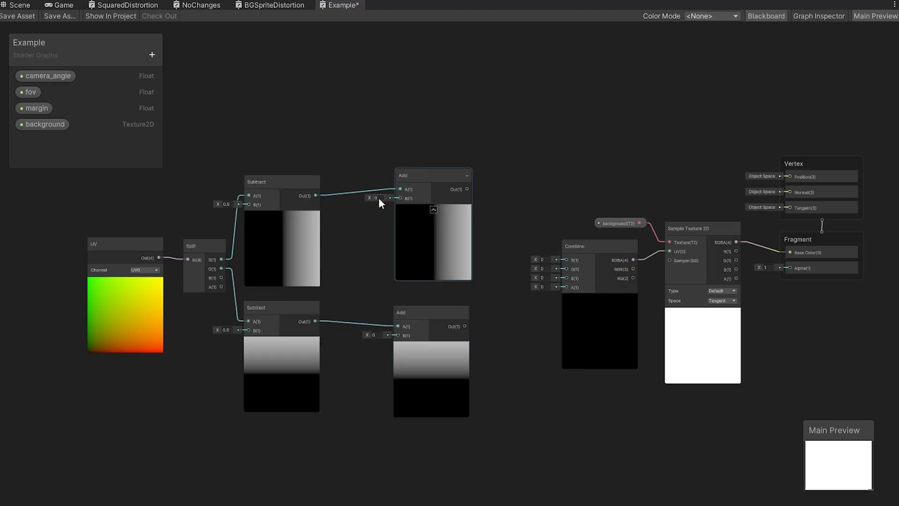
text(0.5)
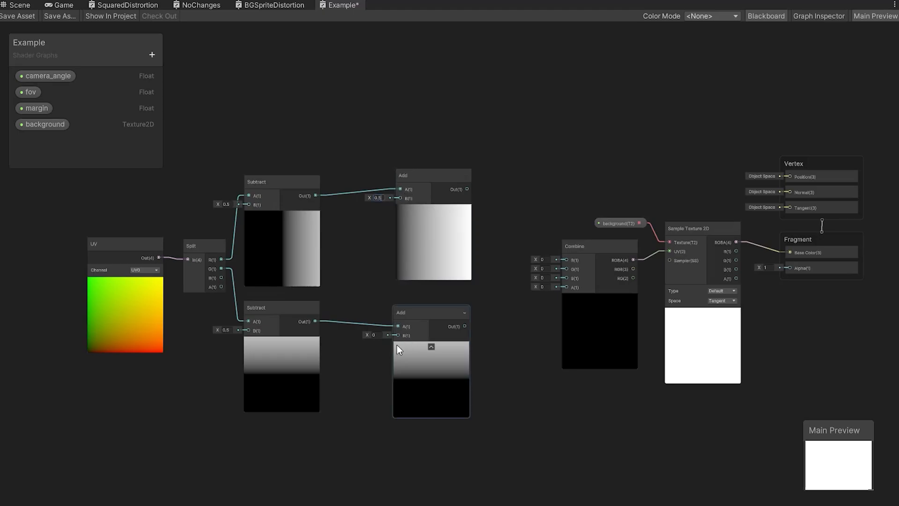
click(373, 335)
text(0.5)
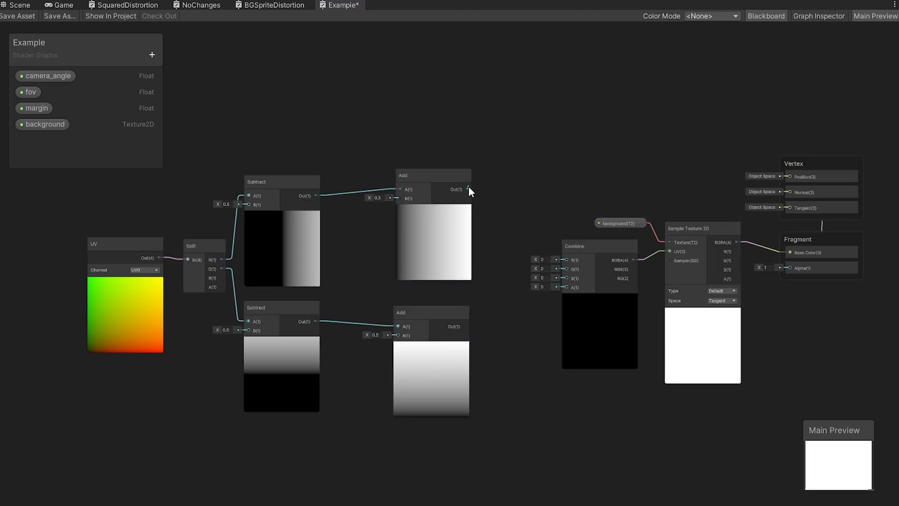
Connect the upper and lower Add outputs to Combine's R and G inputs, and move Combine closer to them.
drag(468, 189, 567, 260)
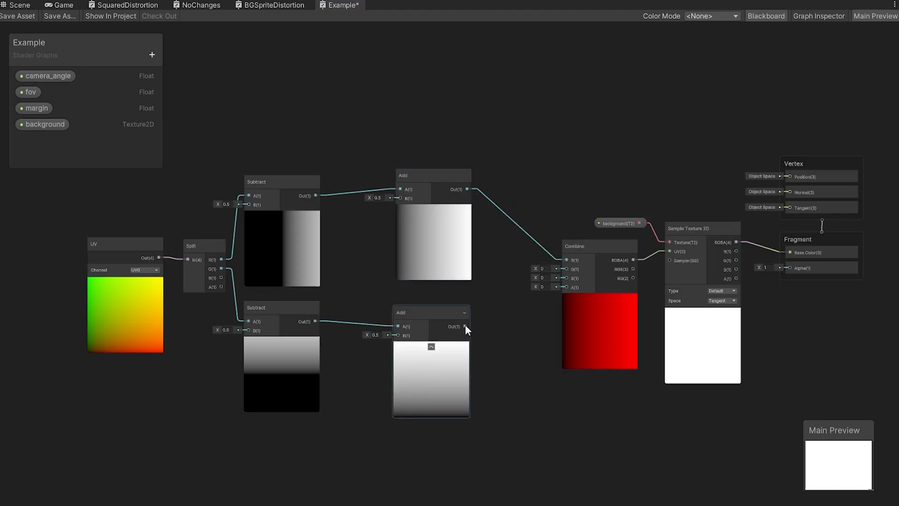
drag(465, 326, 567, 269)
drag(590, 239, 562, 240)
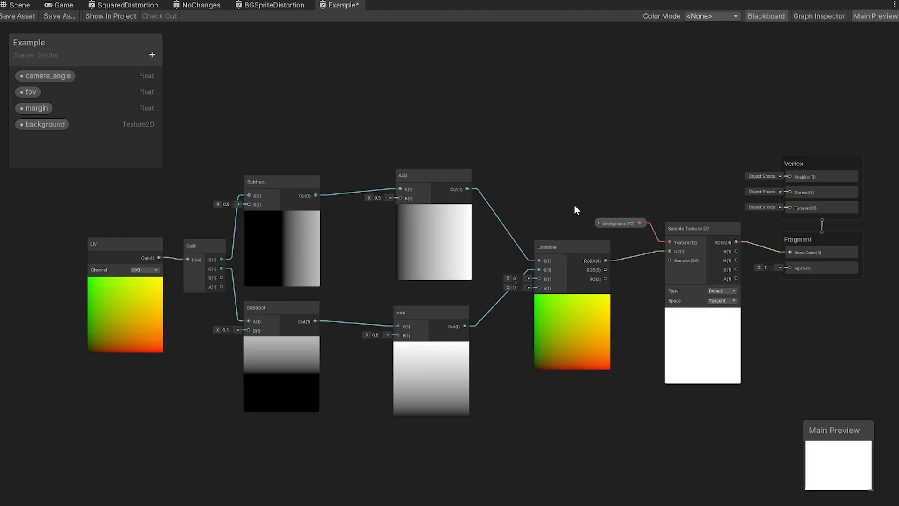
Save the Example shader graph and check the result in the Scene view.
click(26, 14)
click(19, 5)
Select the UV, Split and both Subtract nodes in the Example graph.
drag(105, 172, 163, 248)
drag(306, 390, 307, 391)
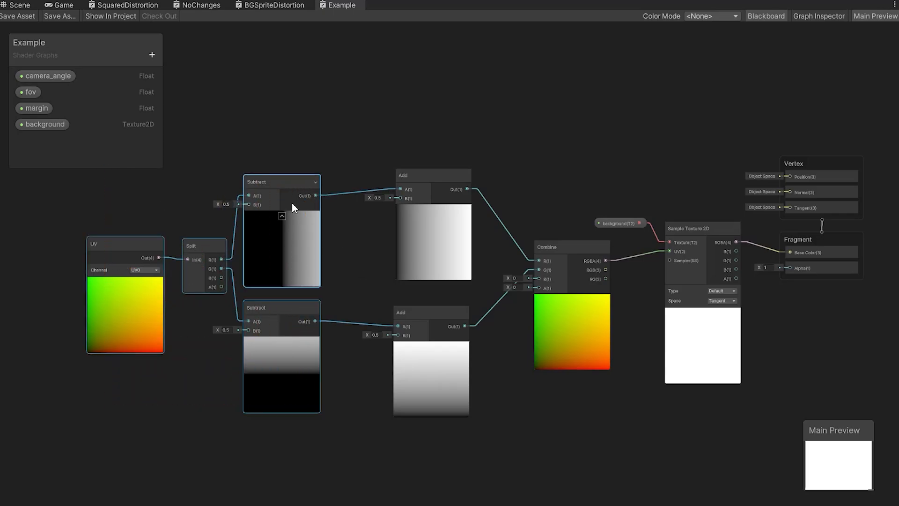
Move the UV, Split and Subtract nodes away from the Add nodes and remove the Subtract-to-Add connections.
drag(295, 200, 201, 206)
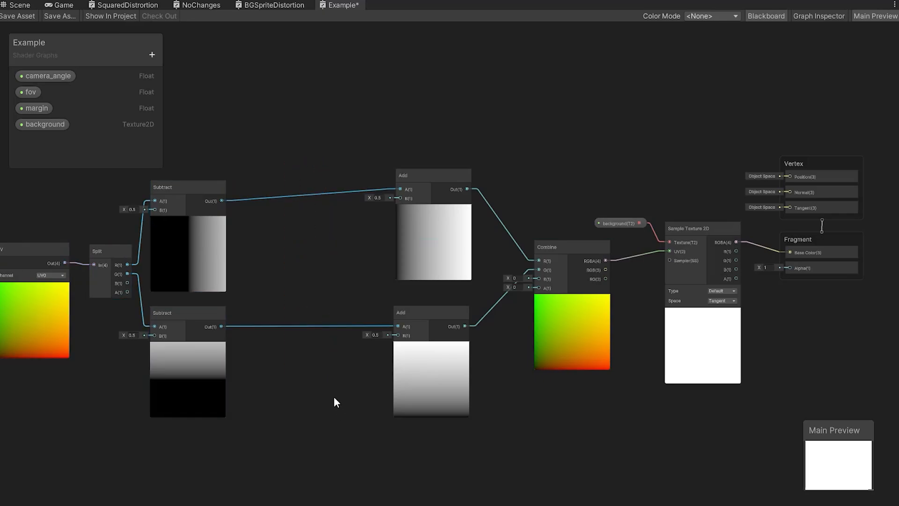
key(Delete)
middle_drag(313, 324, 468, 326)
scroll(470, 325, up, 1)
scroll(440, 307, up, 1)
middle_drag(412, 298, 442, 302)
drag(64, 186, 333, 412)
drag(346, 227, 291, 236)
Add a Multiply node between the upper Subtract and Add nodes and place a duplicate of it in the lower row.
right_click(428, 198)
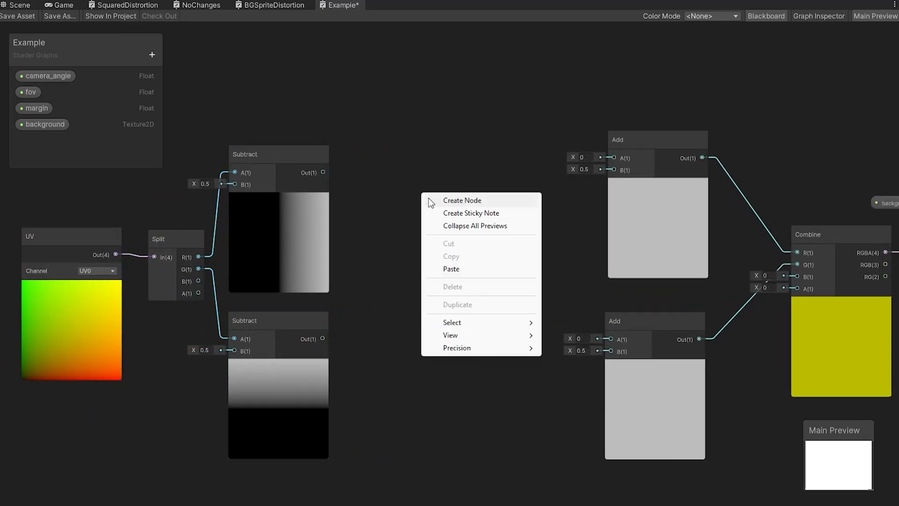
click(428, 200)
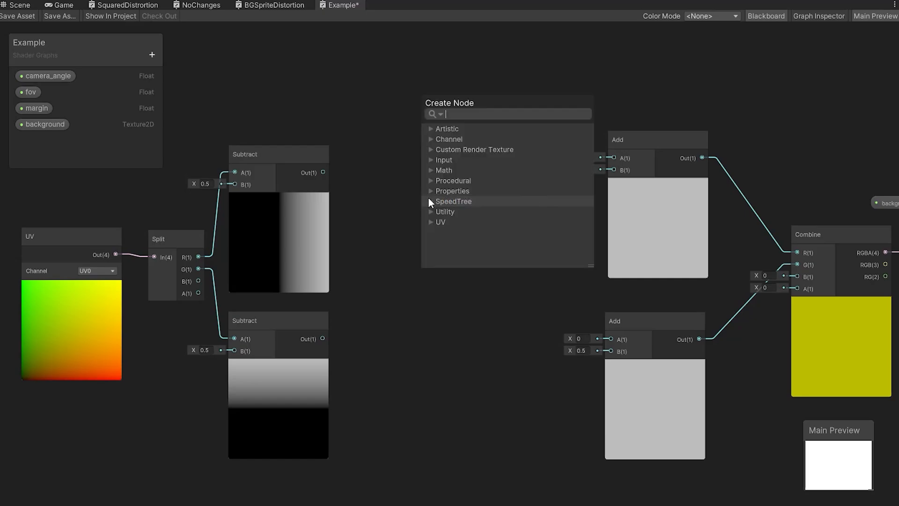
text(mul)
key(Return)
drag(484, 210, 472, 162)
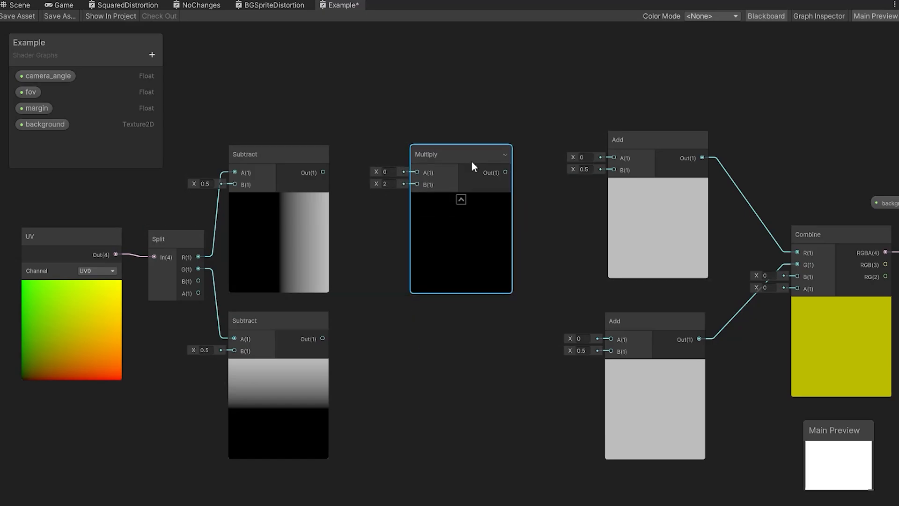
key(ctrl+d)
drag(482, 258, 441, 330)
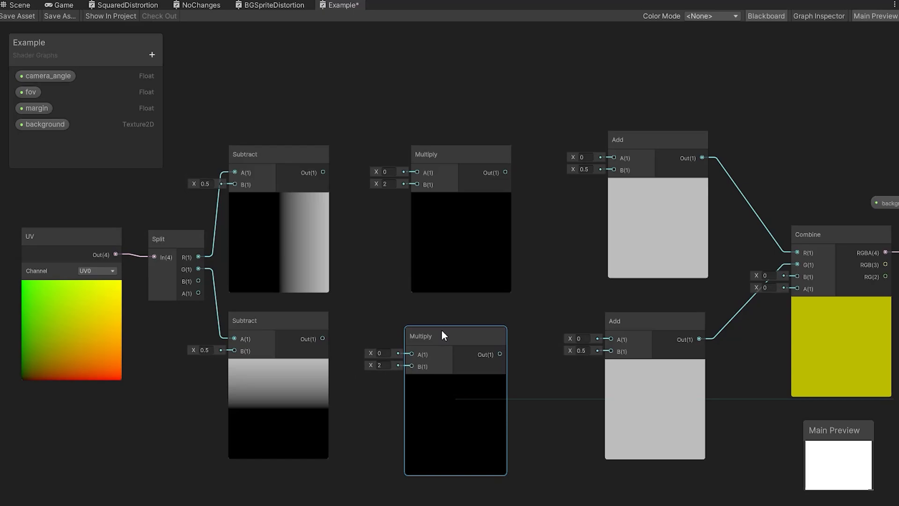
Connect each Subtract output to both inputs of its neighbouring Multiply, and each Multiply output to the matching Add node's A input.
drag(289, 159, 422, 187)
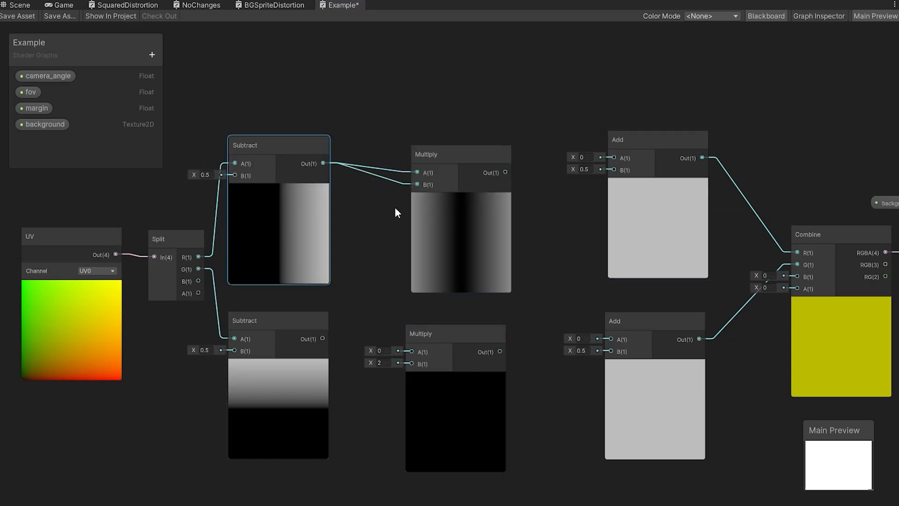
drag(308, 332, 309, 340)
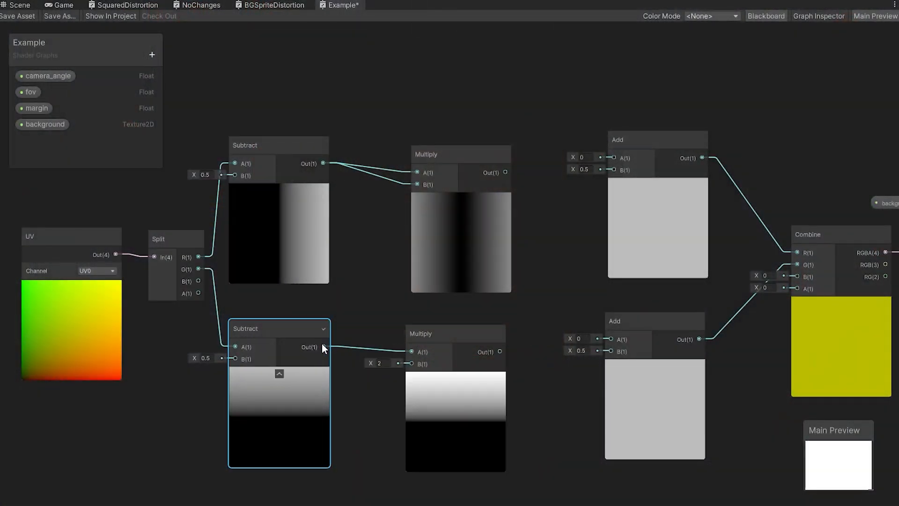
drag(323, 346, 411, 363)
drag(507, 172, 614, 158)
drag(501, 352, 611, 339)
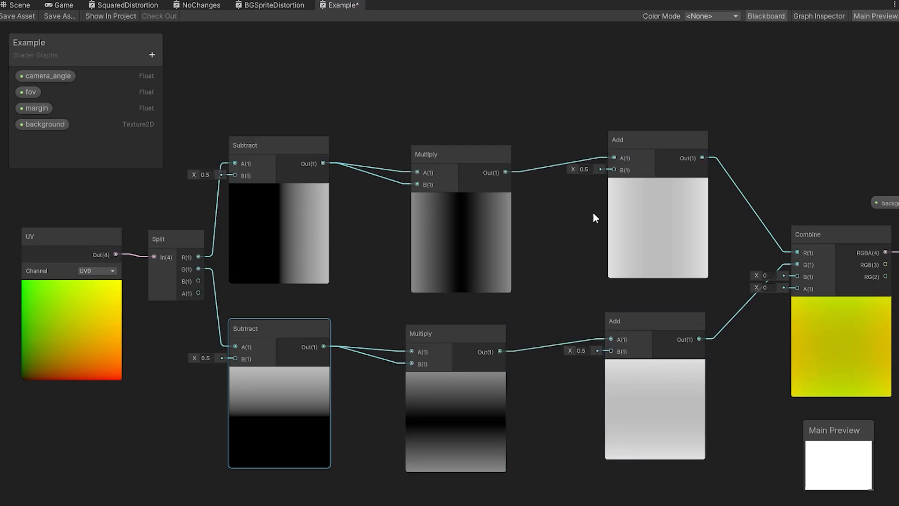
Move both Add nodes slightly closer to the Multiply nodes and save the Example shader graph.
drag(593, 212, 674, 370)
click(605, 292)
key(ctrl+s)
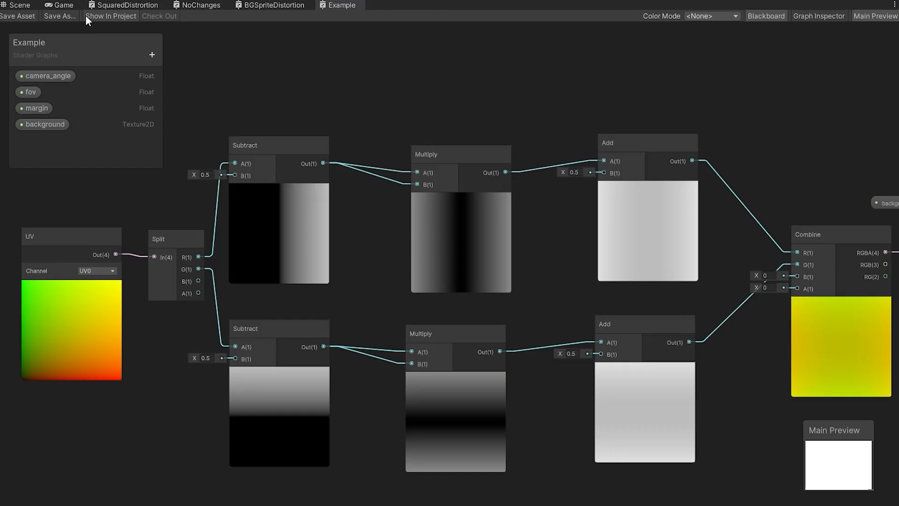
In the Scene view, try Test_Office, FNAF_Lecakes_BG and Grid as RawImage's material background texture, ending with FNAF_Lecakes_BG.
click(23, 7)
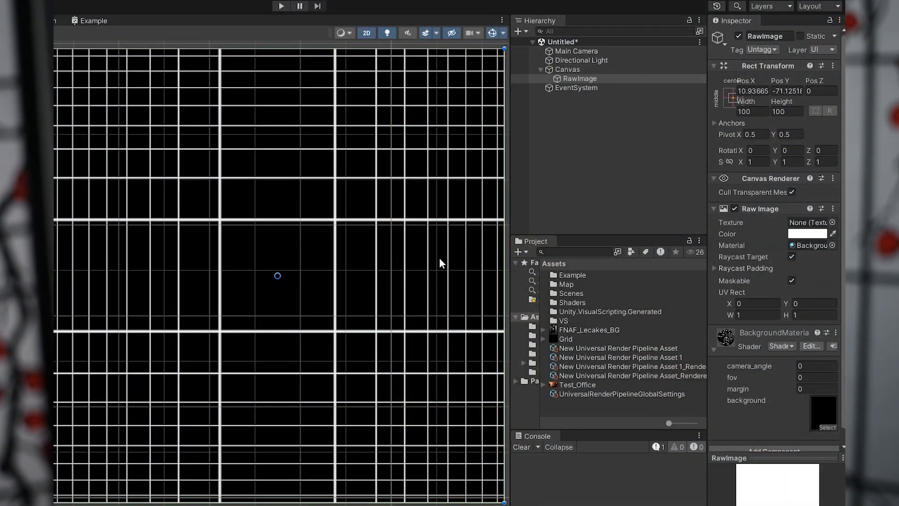
click(612, 211)
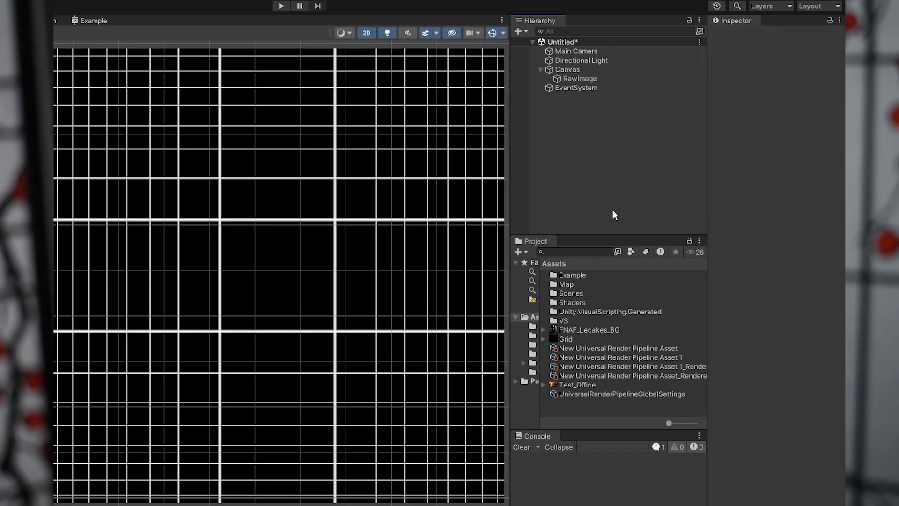
click(596, 78)
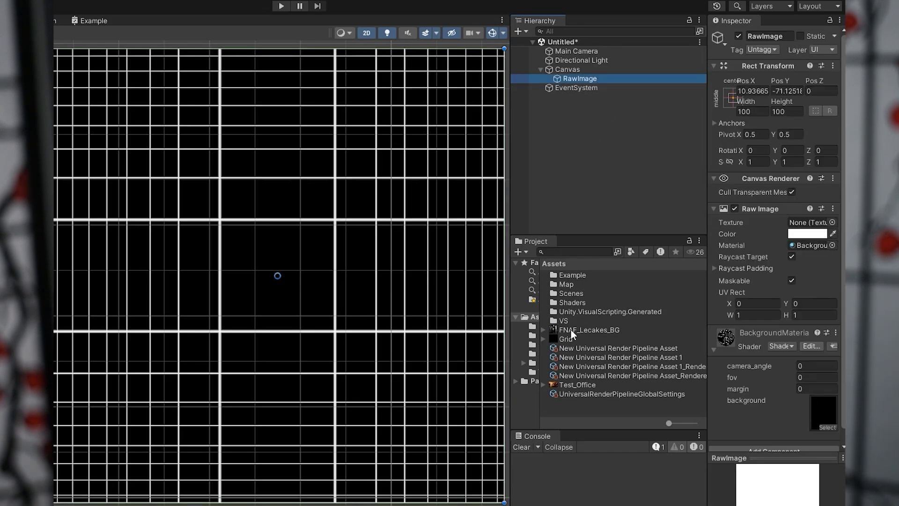
drag(578, 384, 823, 412)
drag(603, 330, 824, 412)
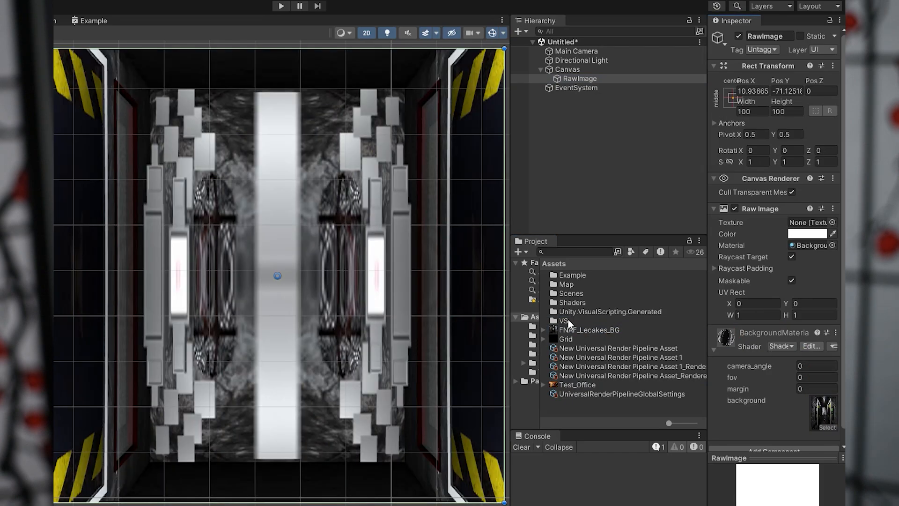
drag(566, 339, 828, 411)
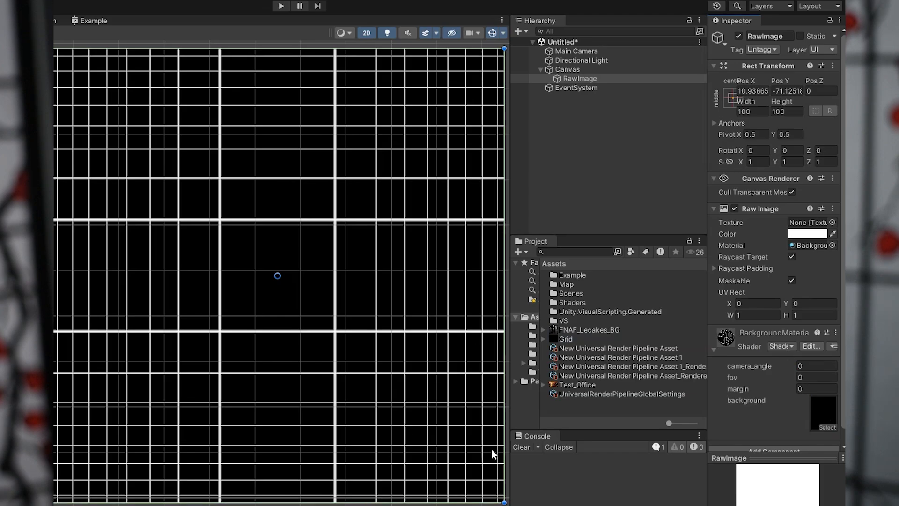
drag(581, 330, 816, 404)
Open the FNAF_Lecakes_BG image in the image viewer, then shrink and move its window for comparison with the distorted scene.
double_click(575, 328)
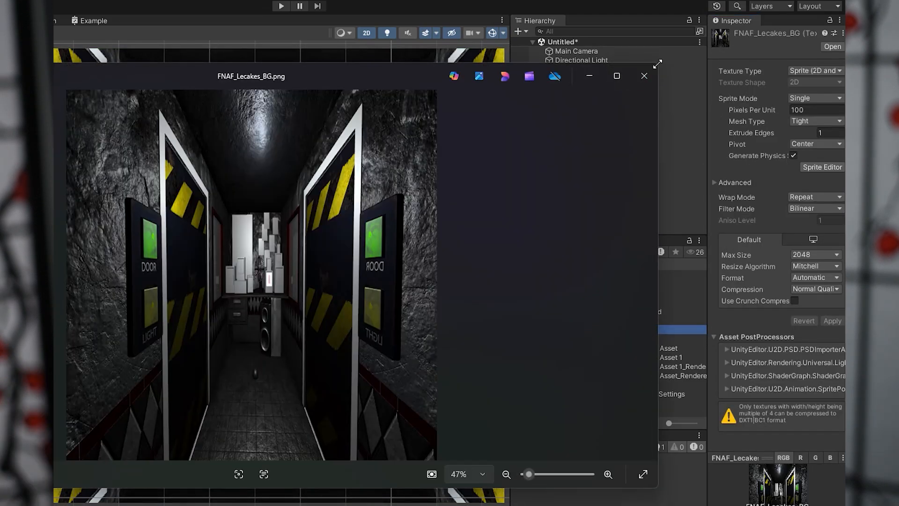
drag(657, 63, 231, 141)
drag(85, 154, 637, 75)
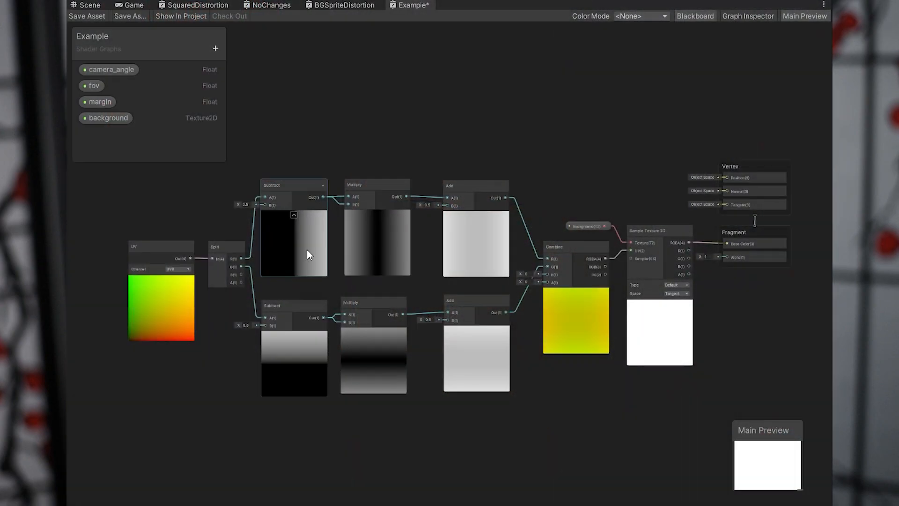
Group the Subtract, Multiply and Add nodes of the Example graph under the name Example Group.
middle_drag(335, 320, 345, 262)
drag(436, 238, 494, 296)
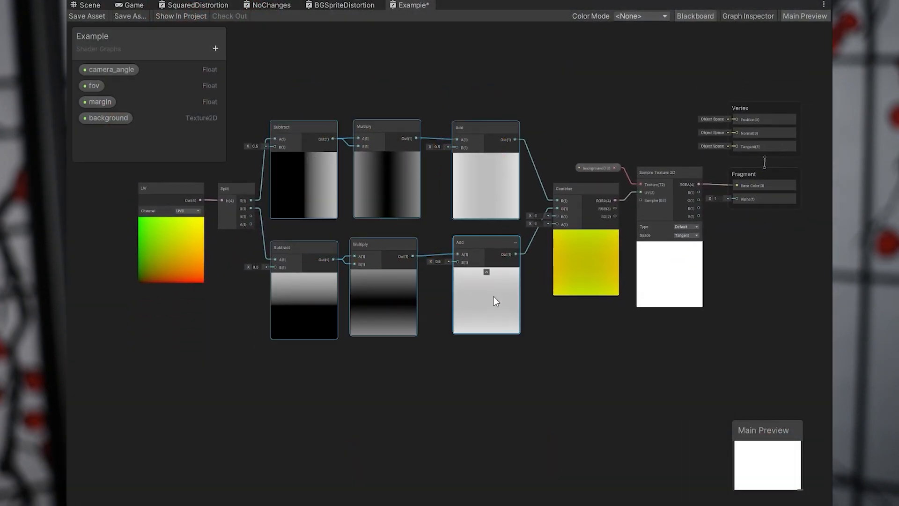
right_click(486, 286)
click(535, 458)
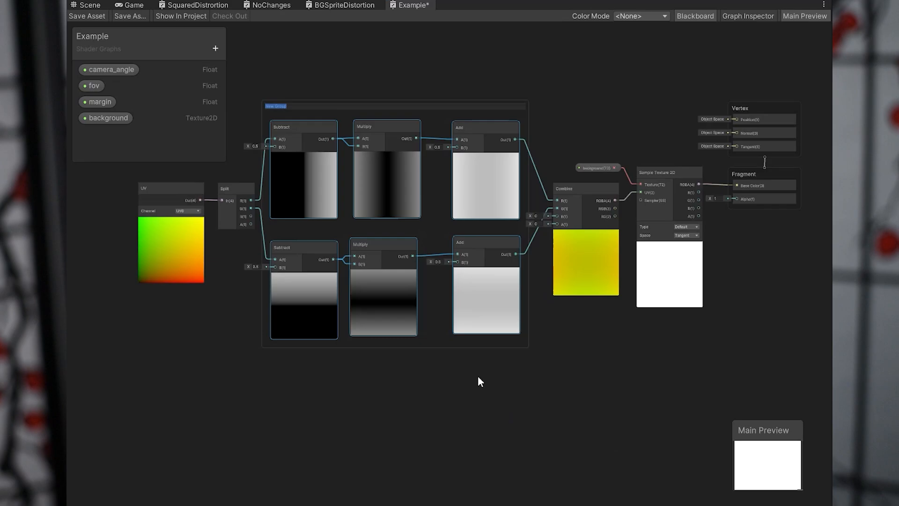
text(Ext)
text(mple Group)
key(Return)
Delete Example Group while keeping the nodes inside it.
click(465, 105)
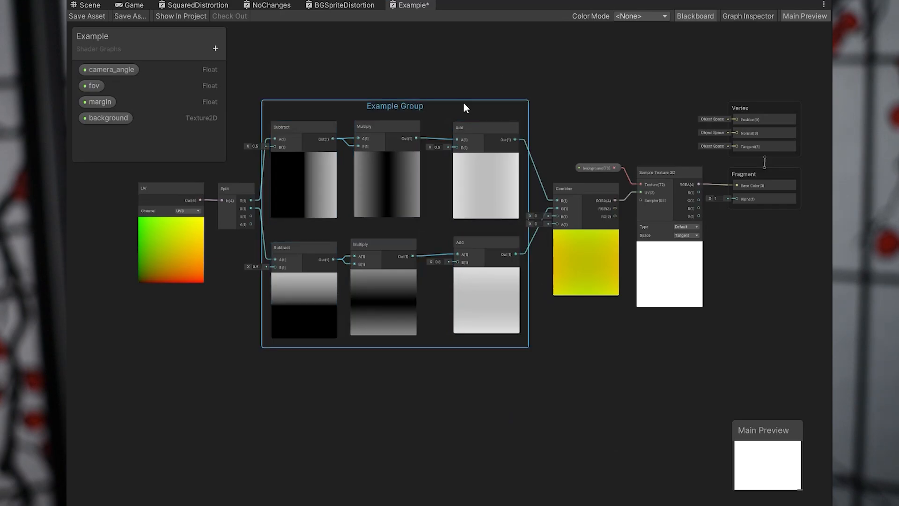
right_click(443, 109)
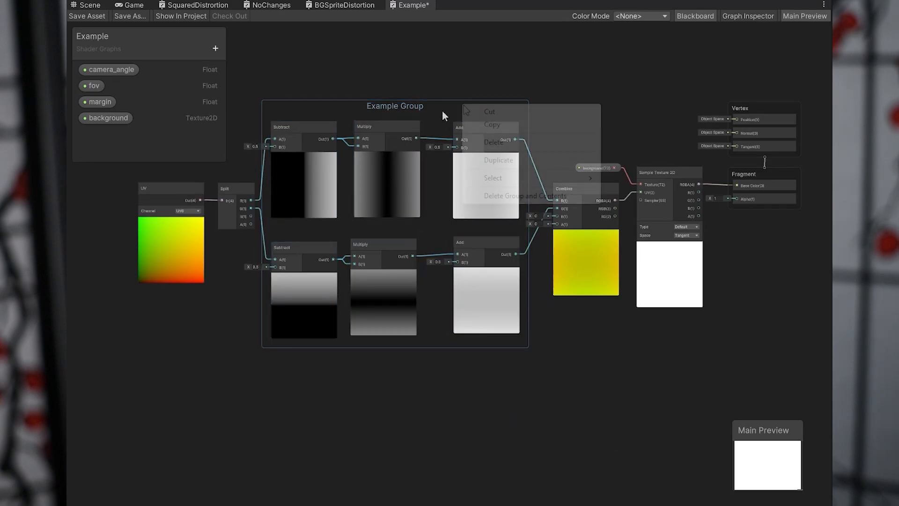
click(484, 145)
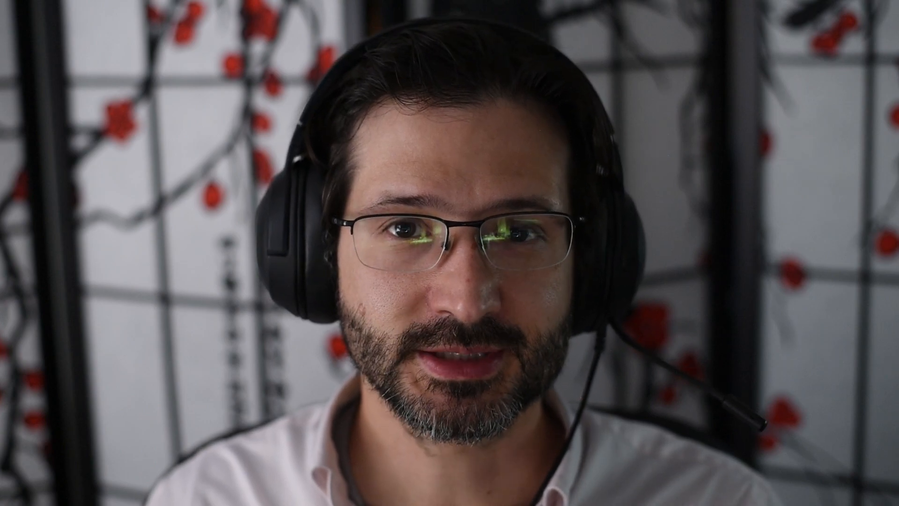
Delete every node in the Example graph except the Vertex and Fragment blocks.
drag(262, 129, 691, 457)
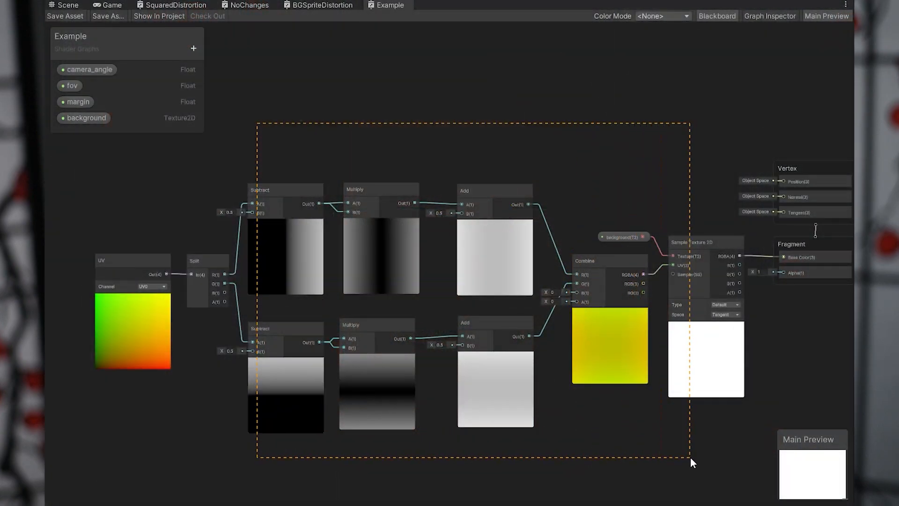
key(Delete)
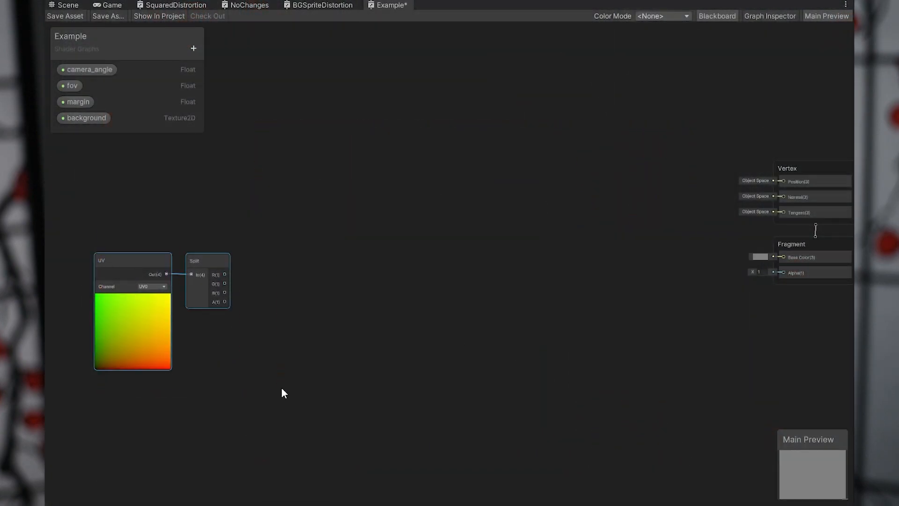
key(Delete)
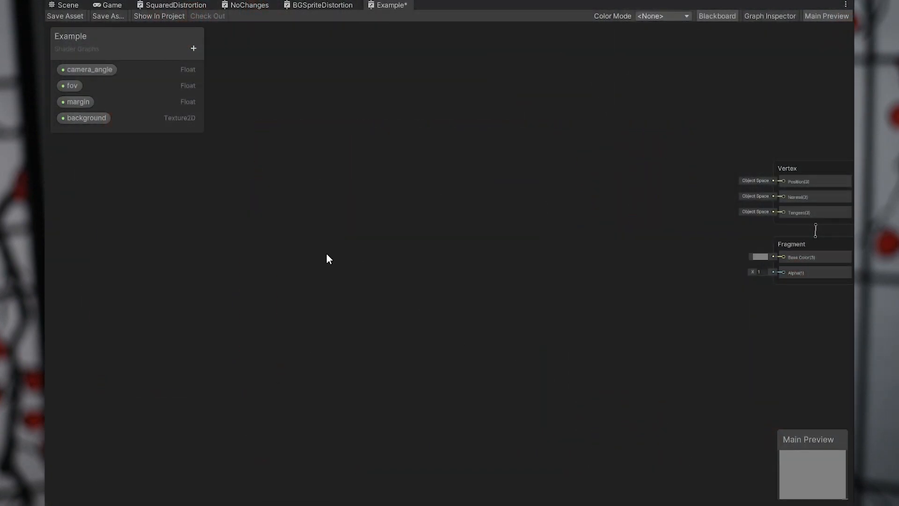
Add a UV node to the empty Example graph.
right_click(331, 243)
click(352, 248)
text(uv)
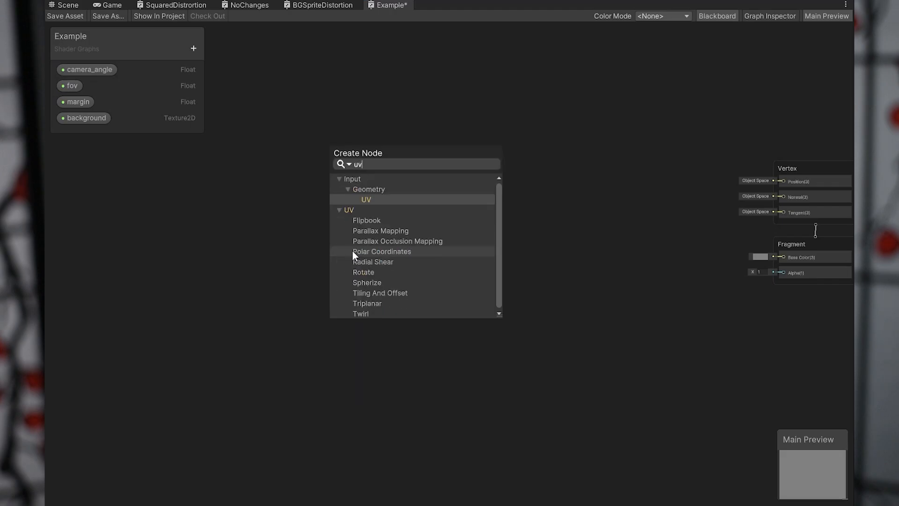
key(Return)
Add a Split node beside UV, connect UV's output to its input, and reposition the two nodes.
right_click(450, 260)
click(462, 272)
text(sp)
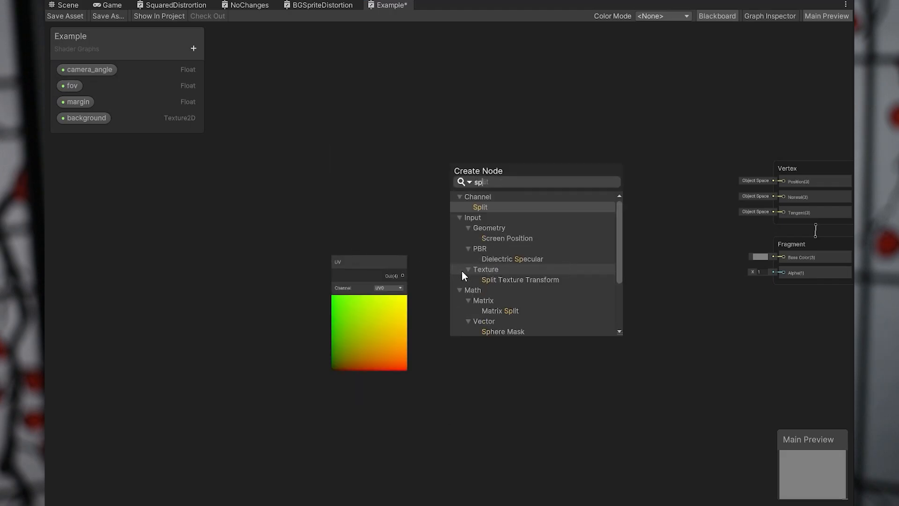
key(Return)
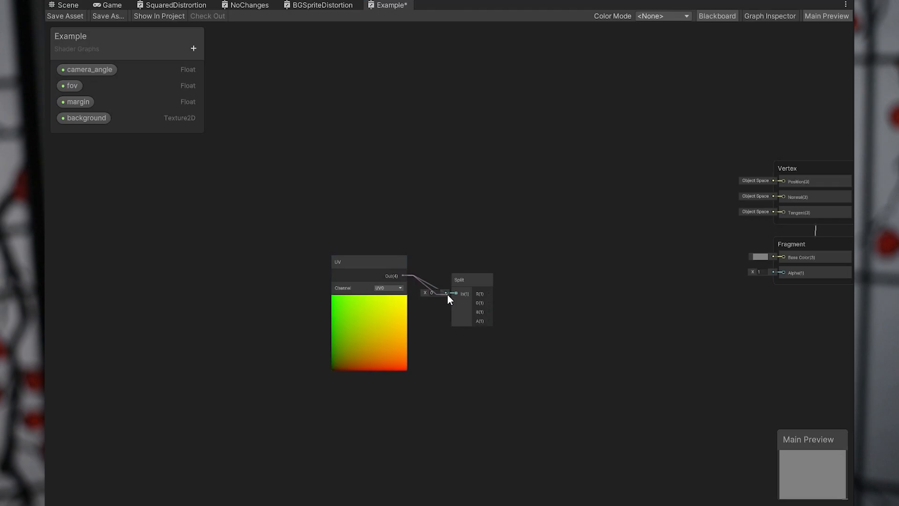
drag(447, 294, 455, 294)
scroll(473, 311, up, 3)
drag(301, 212, 307, 234)
Add a Subtract node, connect Split's R output to its A input, and set B to 0.5.
right_click(467, 236)
click(479, 251)
text(sub)
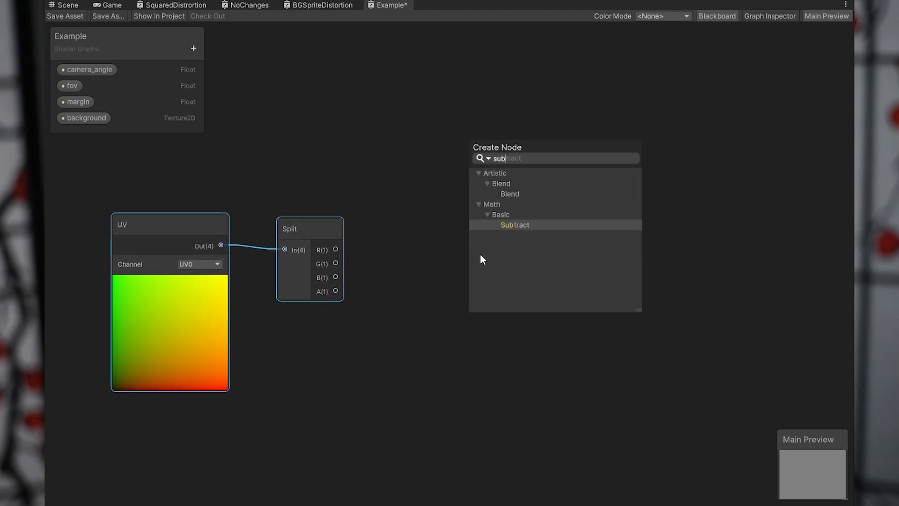
key(Return)
drag(335, 249, 476, 281)
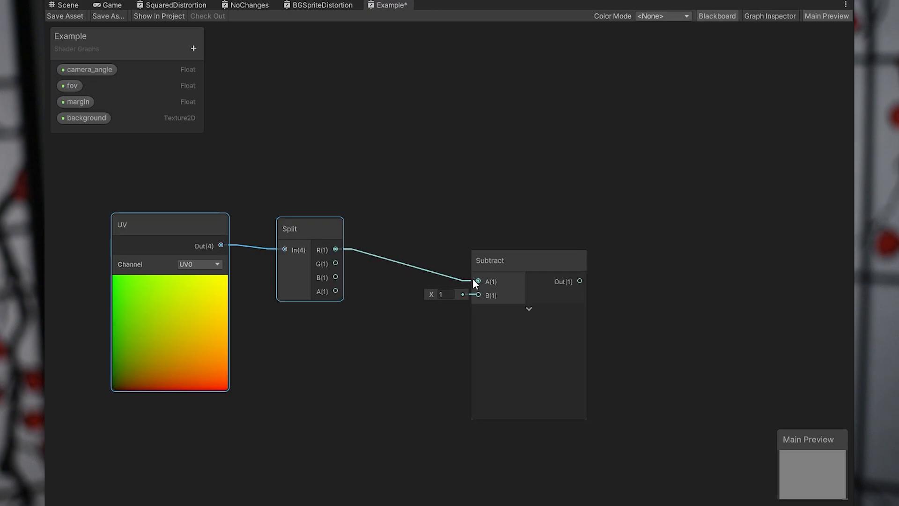
click(450, 295)
text(0.5)
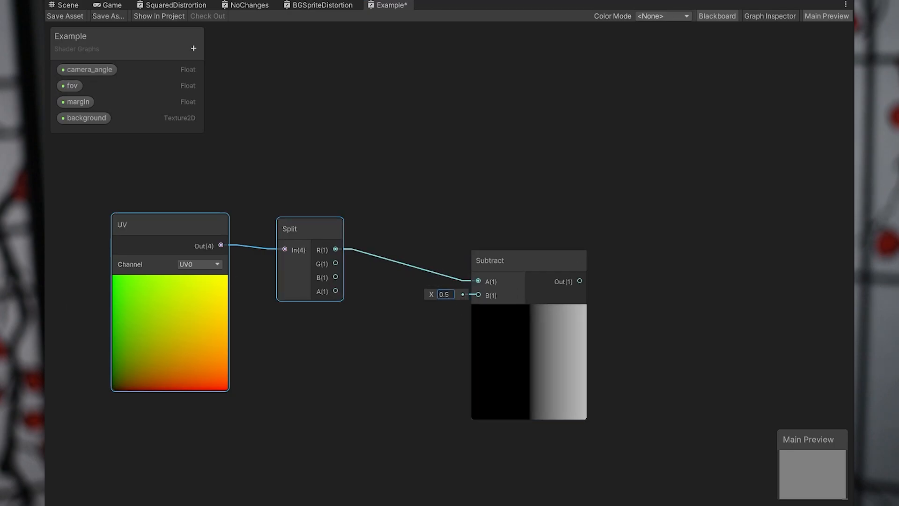
Add a Multiply node after Subtract, feeding Subtract's output into A and the fov property into B.
right_click(592, 217)
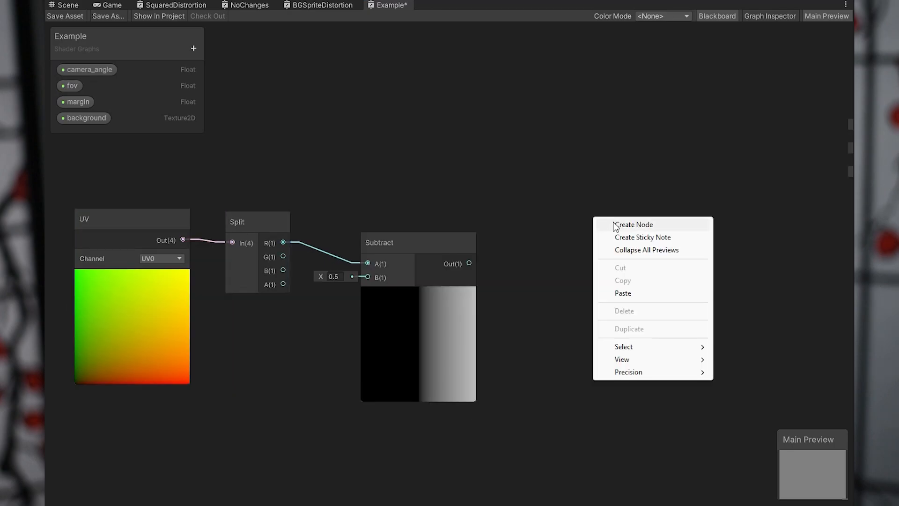
click(615, 225)
text(mul)
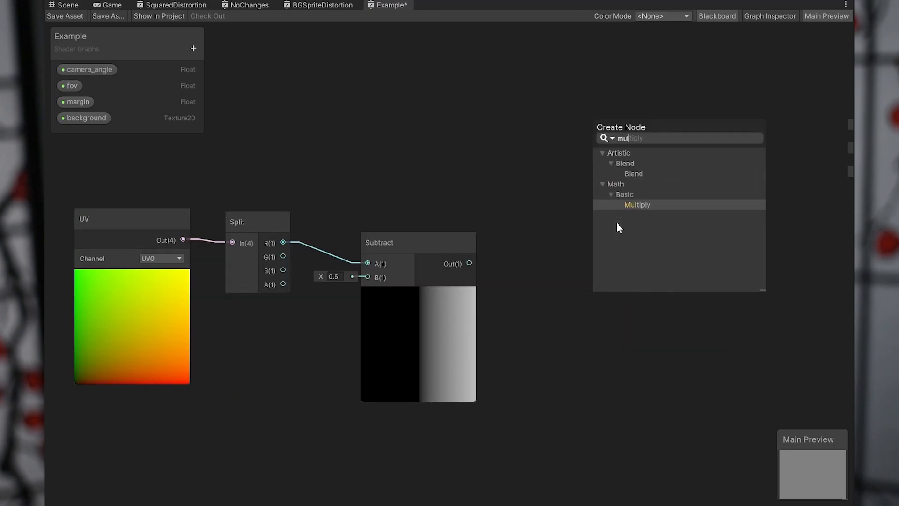
key(Return)
drag(468, 263, 597, 260)
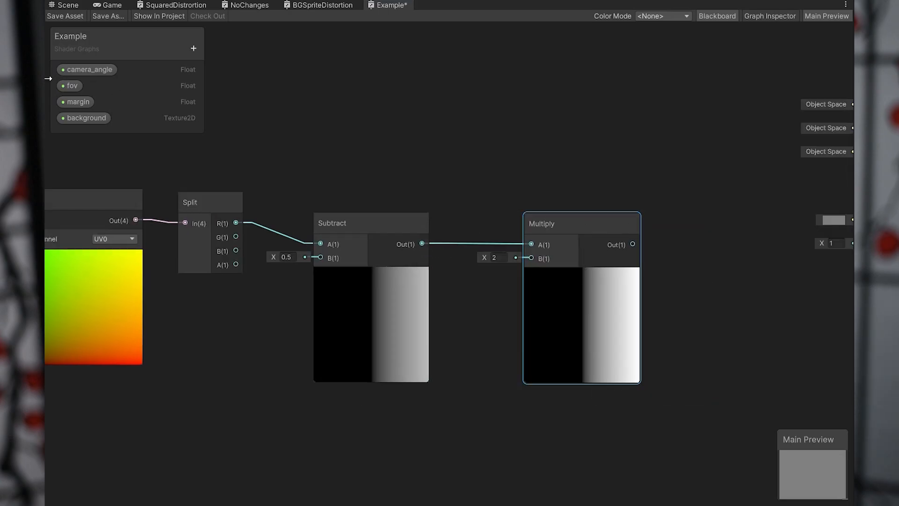
drag(68, 86, 517, 300)
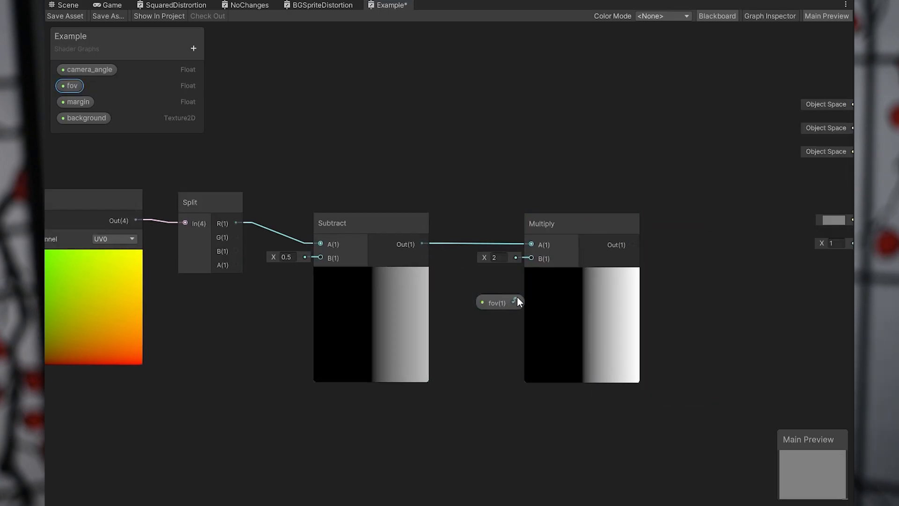
click(475, 279)
scroll(475, 280, down, 3)
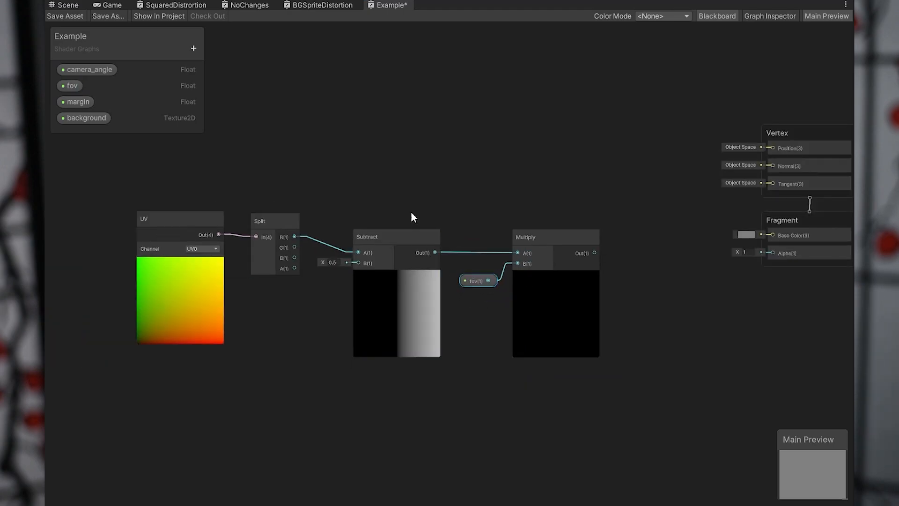
Add an Add node after Multiply, feeding Multiply's output into A and the camera_angle property into B.
right_click(604, 242)
click(634, 248)
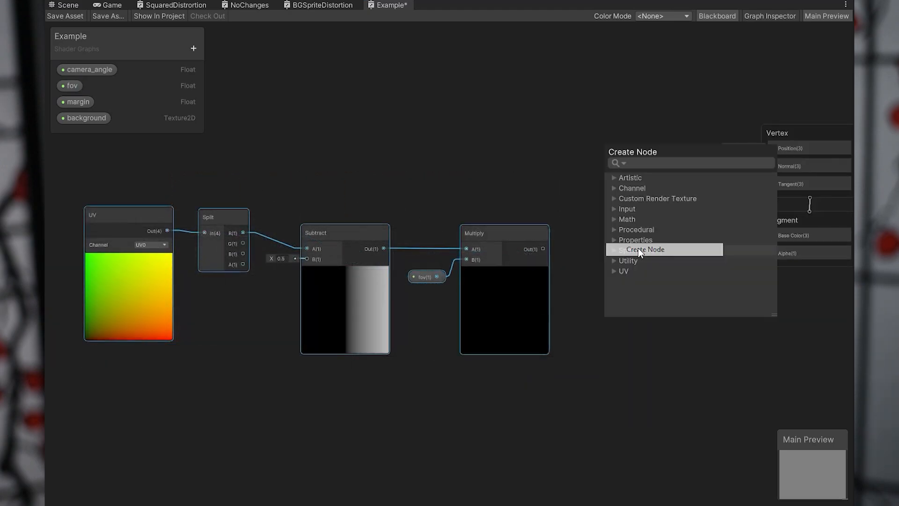
text(add)
key(Return)
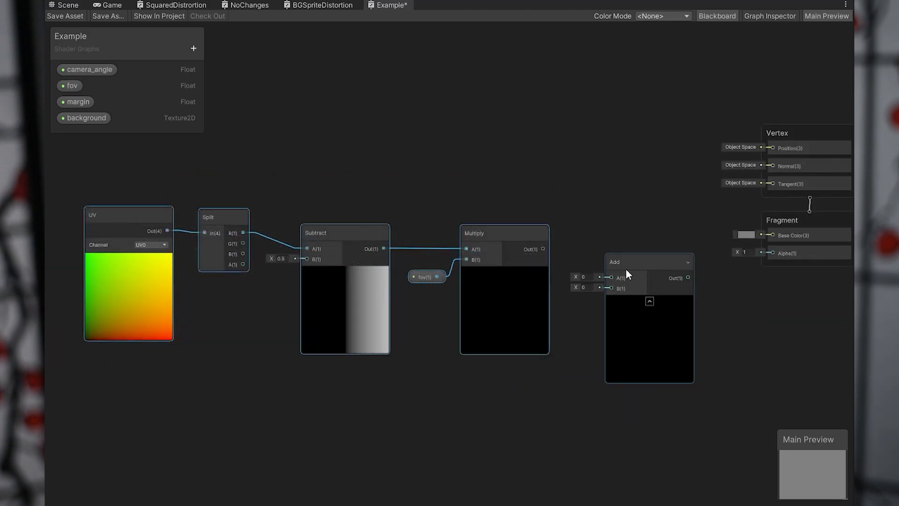
drag(626, 271, 632, 249)
drag(543, 249, 605, 256)
drag(89, 70, 618, 269)
drag(607, 306, 572, 292)
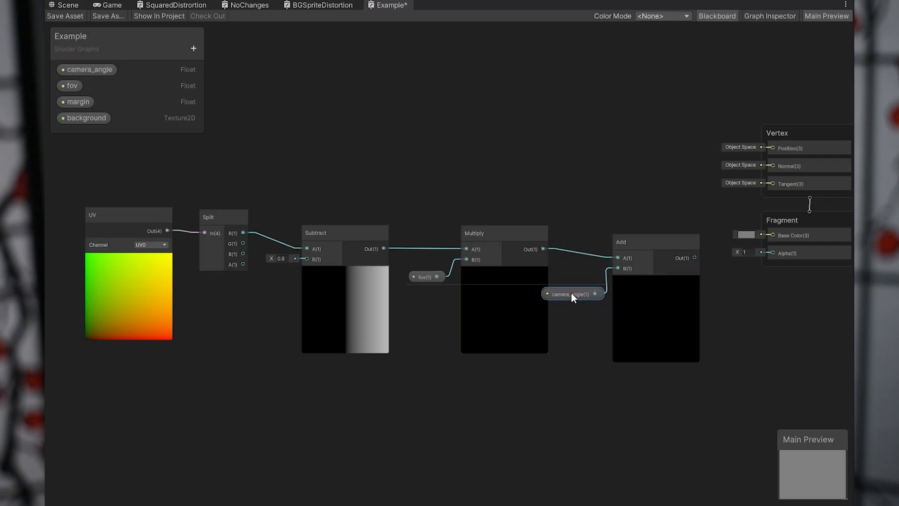
Reposition the Add and camera_angle nodes to leave more space after the Multiply node.
middle_drag(373, 296, 440, 318)
drag(194, 182, 721, 330)
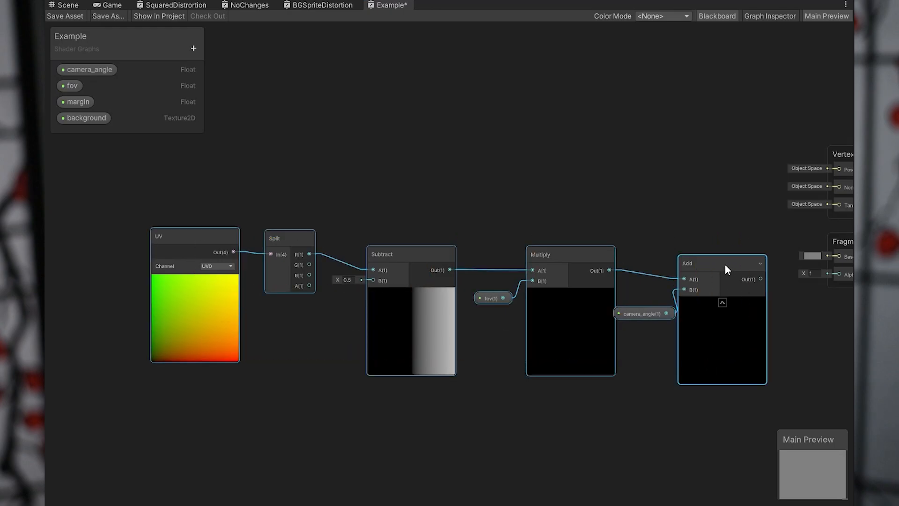
drag(721, 263, 407, 234)
scroll(488, 289, up, 3)
click(401, 281)
drag(231, 297, 266, 279)
click(556, 279)
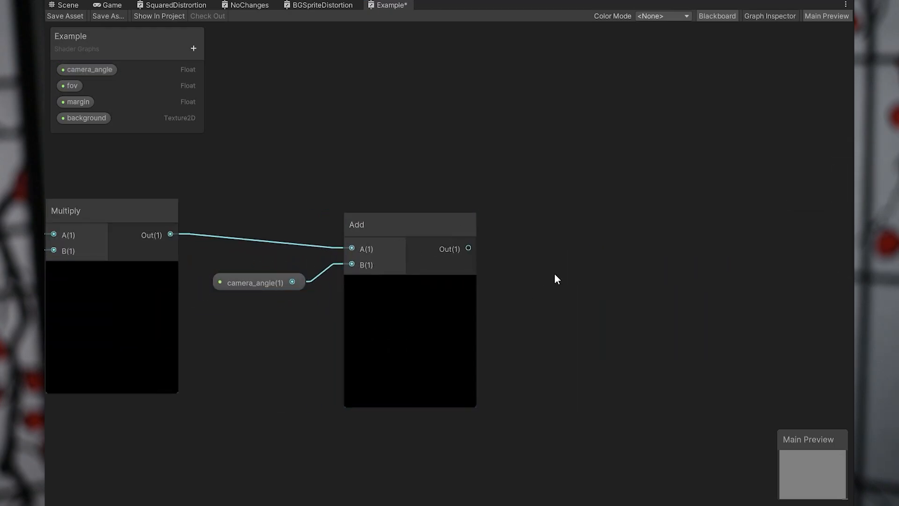
Add a Tangent node, connect Add's output to its input, and place it close beside the Add node.
right_click(616, 201)
click(633, 209)
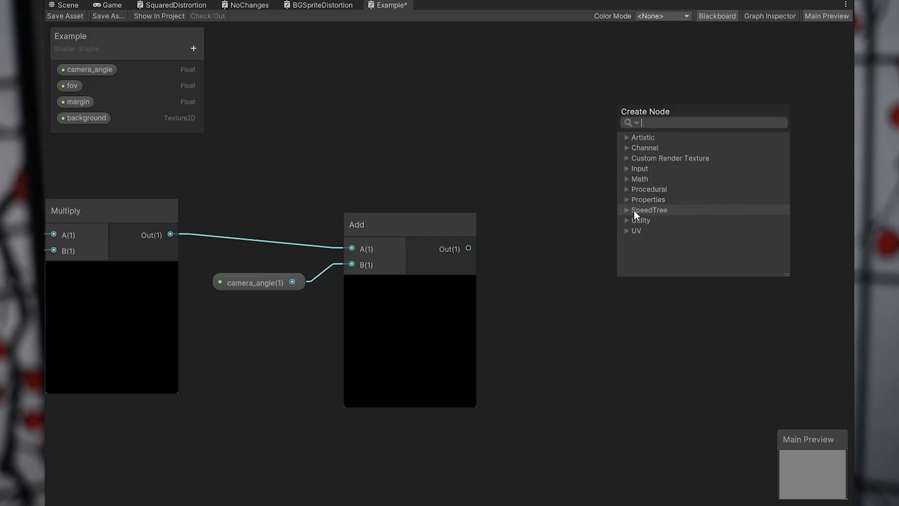
text(ta)
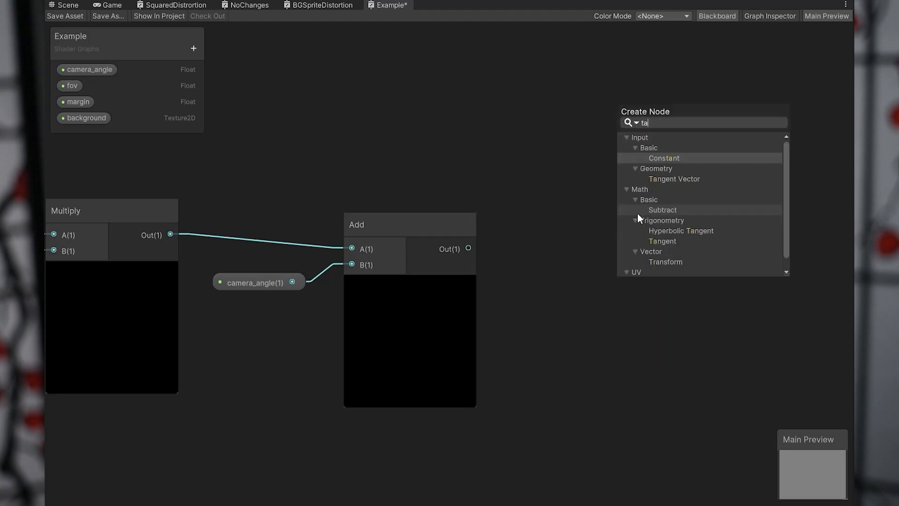
click(662, 240)
click(662, 241)
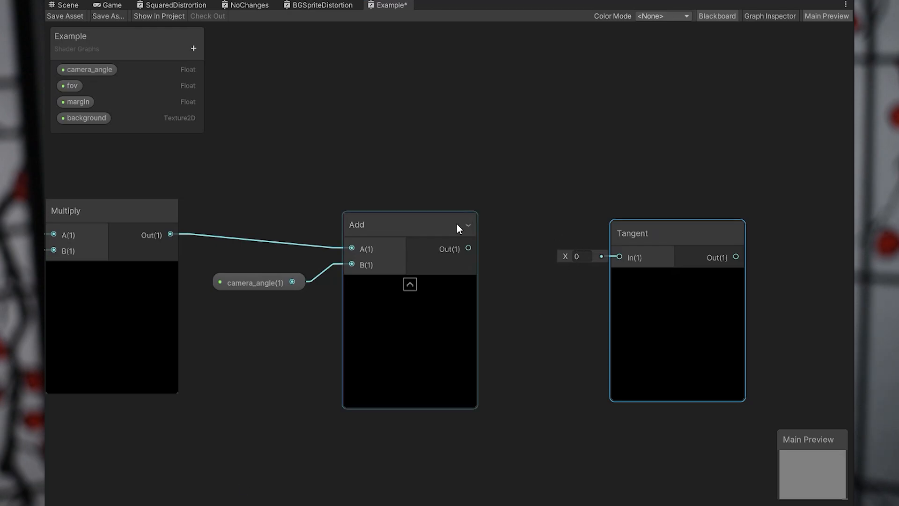
drag(468, 249, 619, 258)
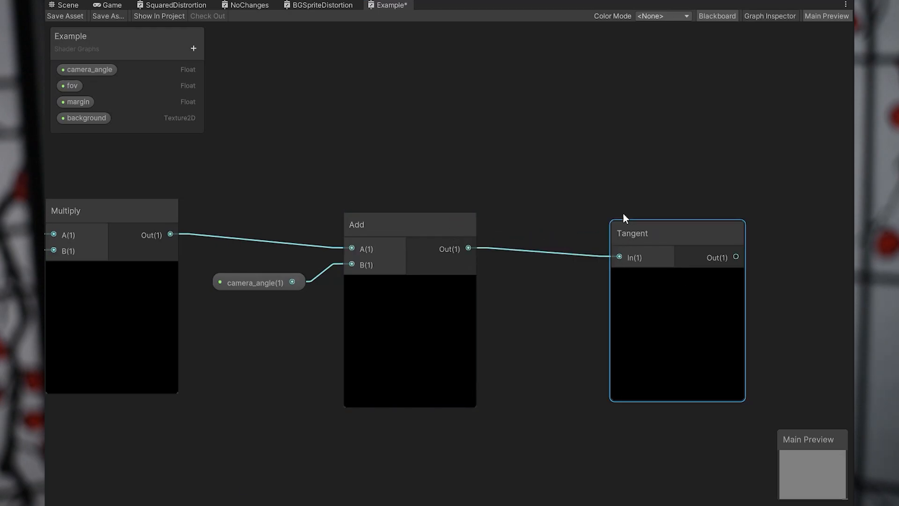
middle_drag(640, 199, 453, 170)
scroll(453, 170, down, 2)
drag(475, 196, 416, 190)
Duplicate the Tangent node, place the copy below the original, and delete the connection feeding the copy.
key(ctrl+d)
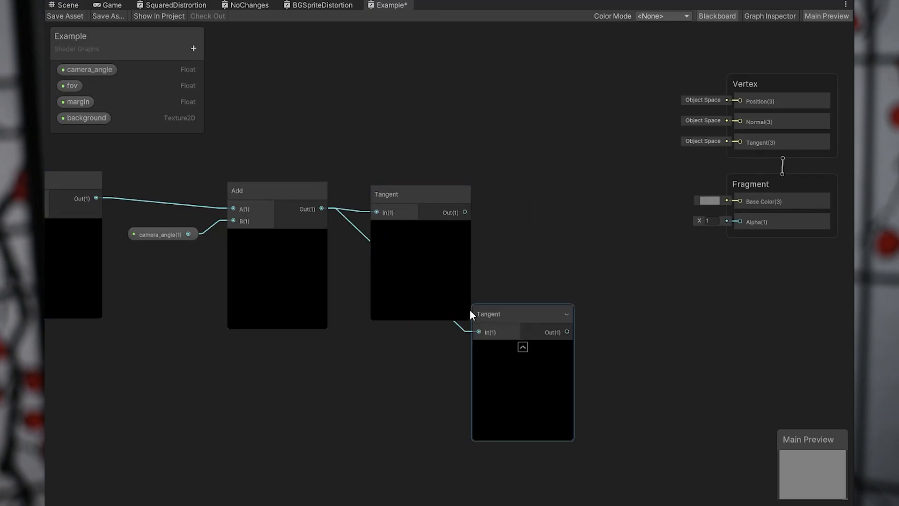
drag(471, 315, 384, 404)
click(363, 397)
middle_drag(436, 381, 462, 319)
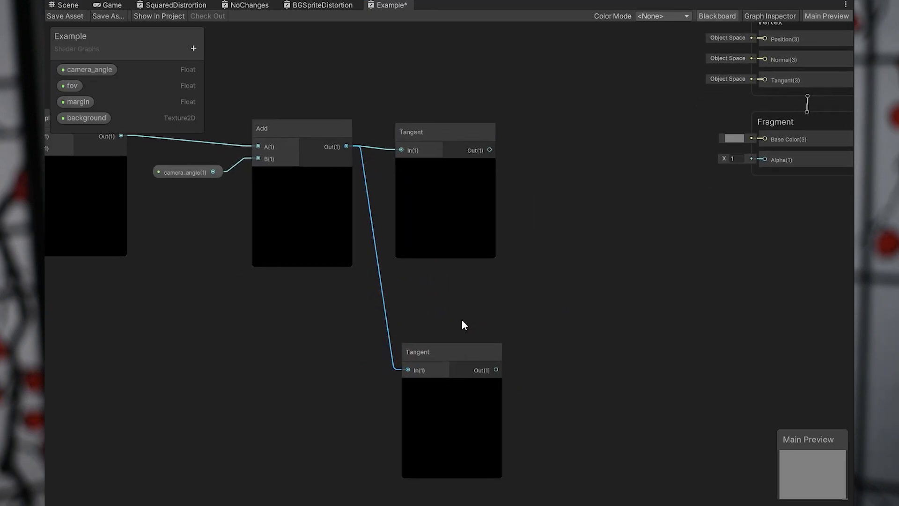
key(Delete)
drag(452, 347, 455, 331)
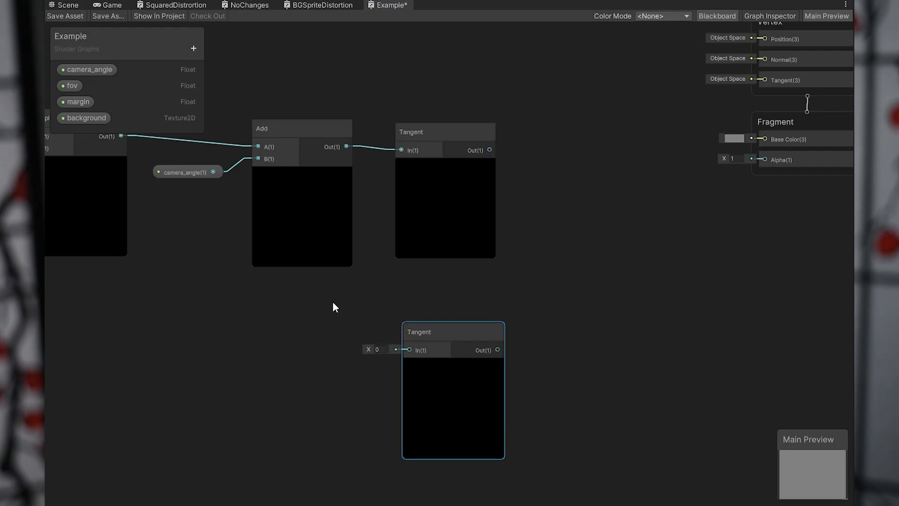
middle_drag(360, 309, 391, 317)
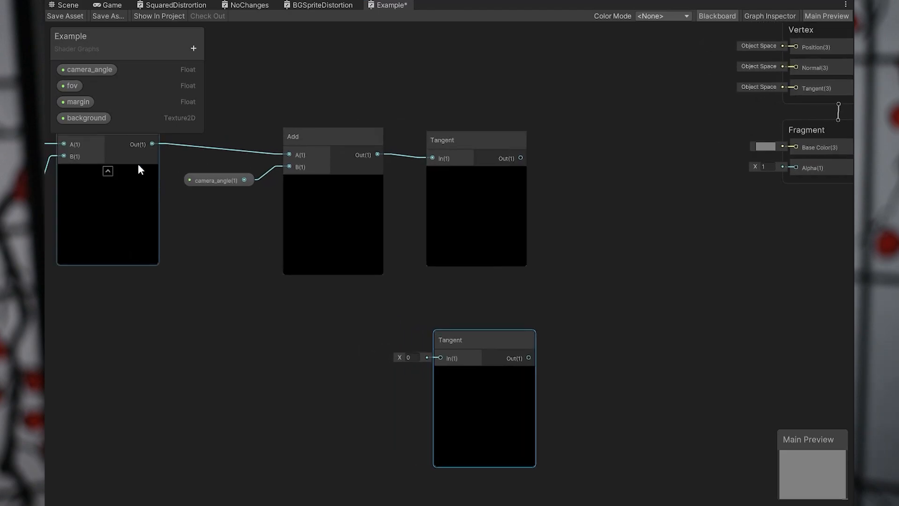
Place the fov property in the graph, connect it to the lower Tangent node's input, and position it beside that node.
click(73, 87)
drag(294, 369, 439, 358)
drag(334, 378, 369, 357)
click(321, 374)
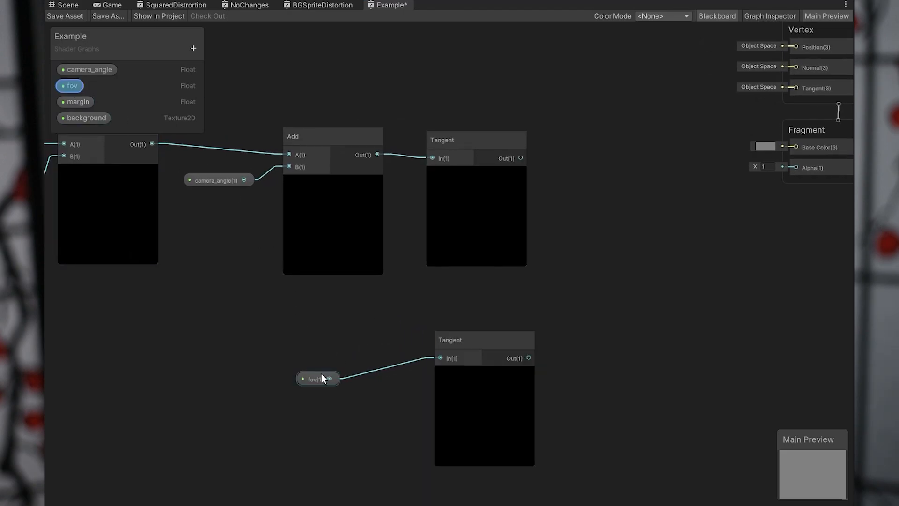
drag(320, 375, 393, 352)
Add a Divide node, feeding the upper Tangent's output into A and the lower Tangent's output into B.
right_click(602, 219)
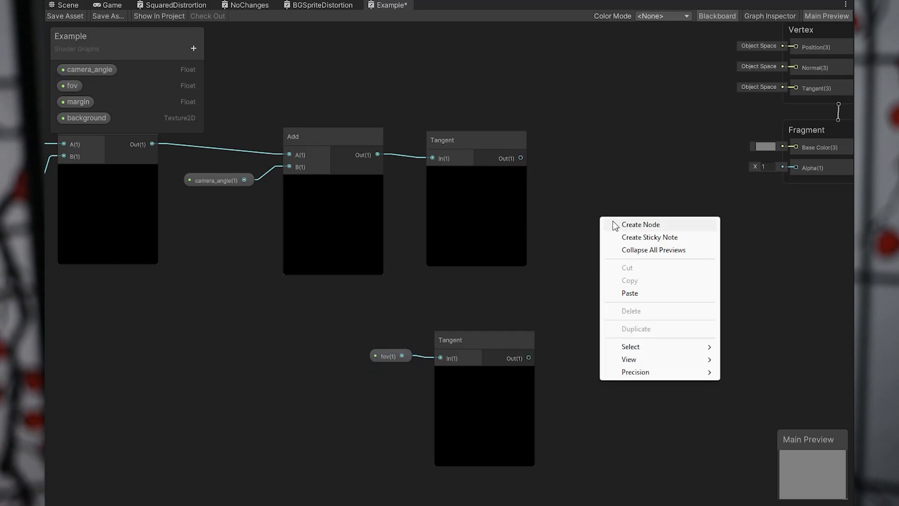
click(623, 223)
text(divid)
key(Return)
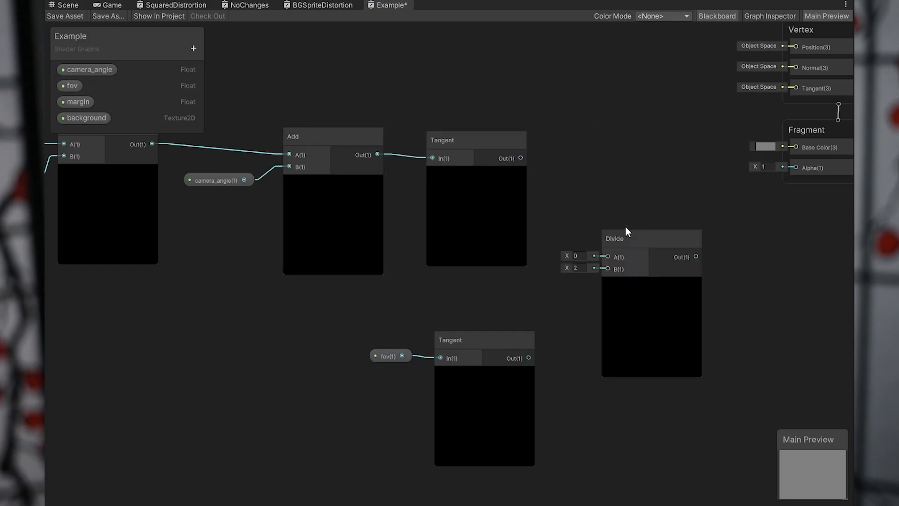
drag(605, 262, 607, 257)
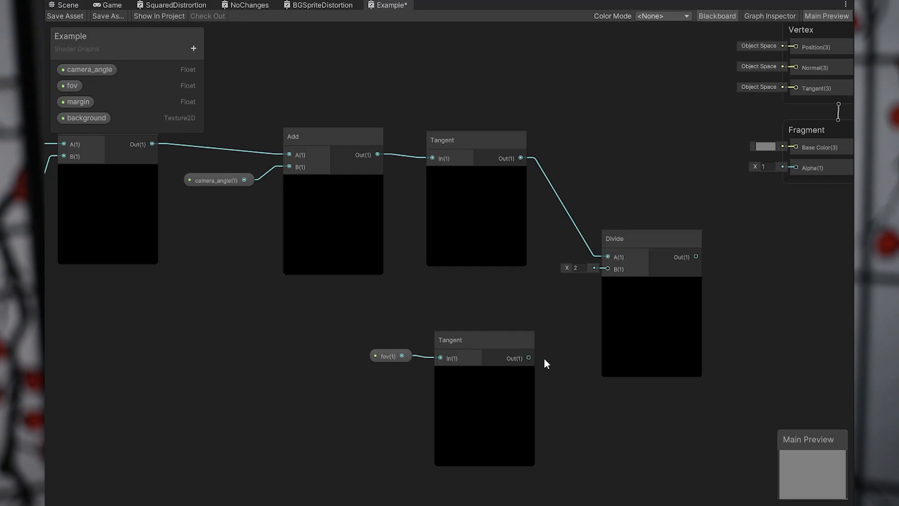
drag(529, 357, 562, 327)
drag(605, 269, 606, 269)
drag(648, 238, 633, 238)
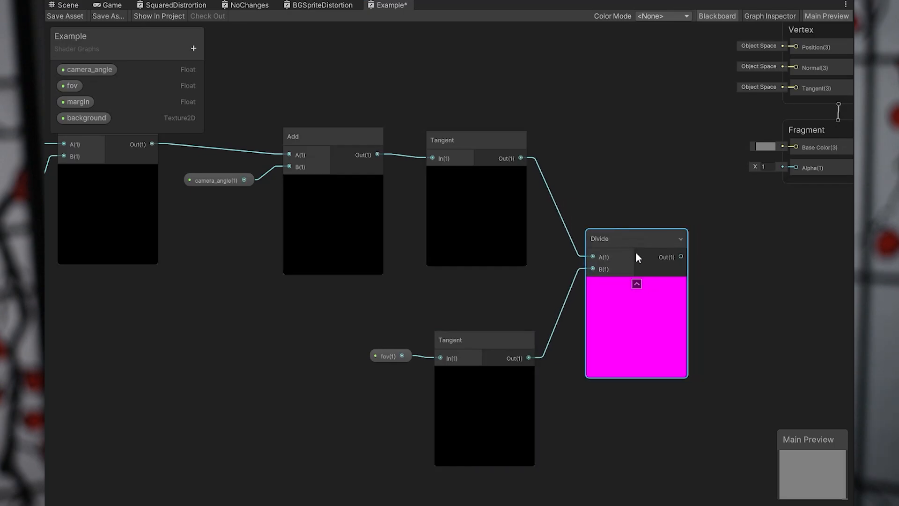
Add an Add node after Divide, connect Divide's output to its A input, and set B to 0.5.
middle_drag(634, 251, 510, 240)
scroll(509, 236, up, 1)
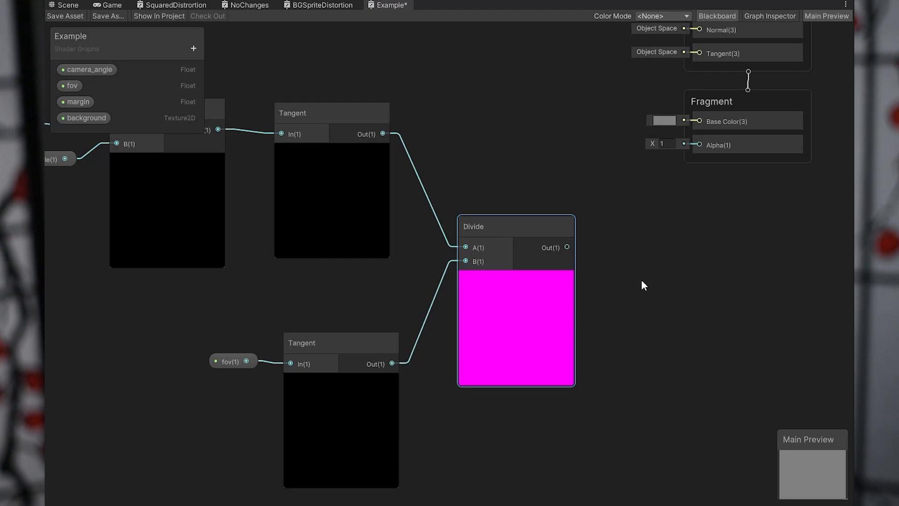
middle_drag(642, 280, 551, 263)
right_click(562, 234)
click(591, 240)
text(add)
key(Return)
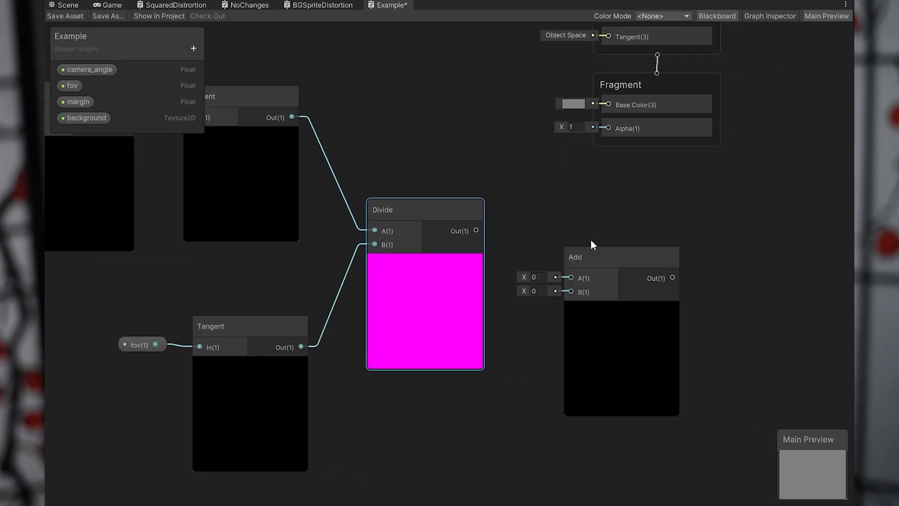
drag(476, 230, 570, 279)
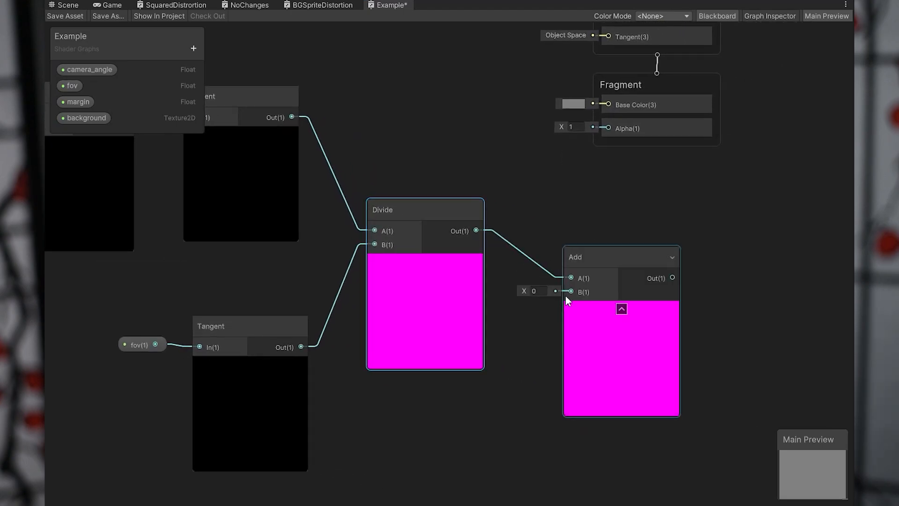
text(0.5)
click(634, 315)
middle_drag(610, 282, 554, 276)
Add a Lerp node, connect the last Add's output to its T input, and set A to 0.2 and B to 0.8.
middle_drag(589, 241, 415, 247)
right_click(525, 244)
click(541, 254)
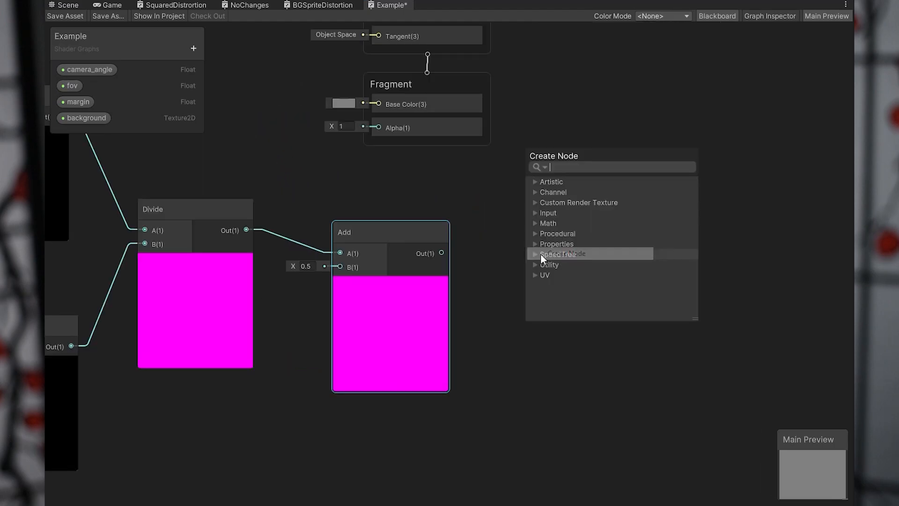
text(lerp)
key(Return)
drag(541, 257, 570, 237)
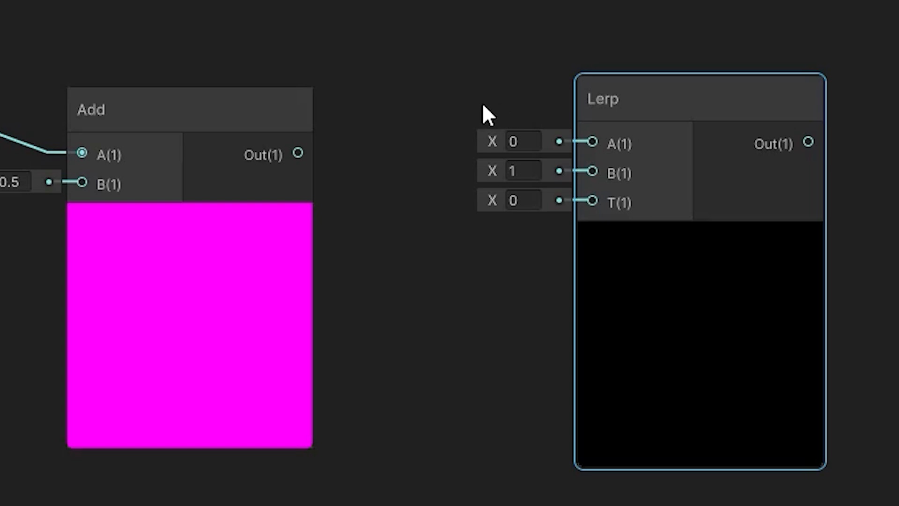
drag(298, 153, 585, 203)
click(522, 149)
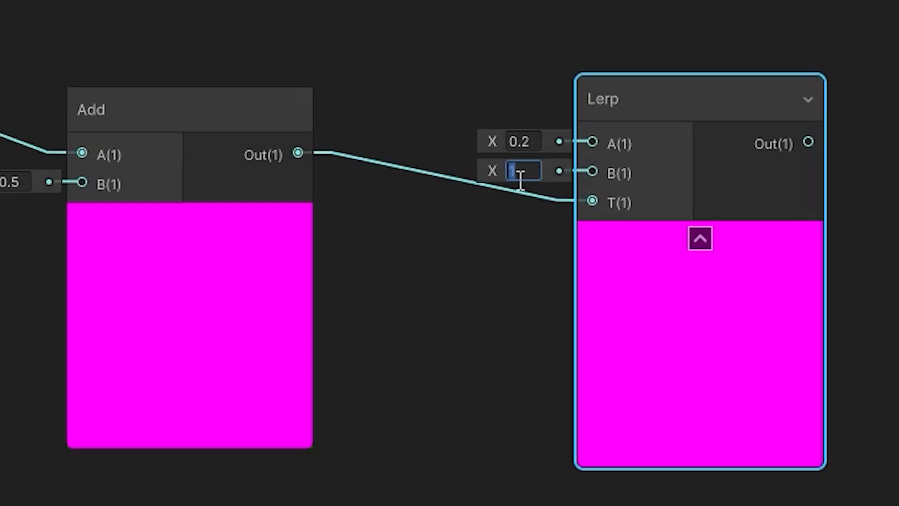
text(.8)
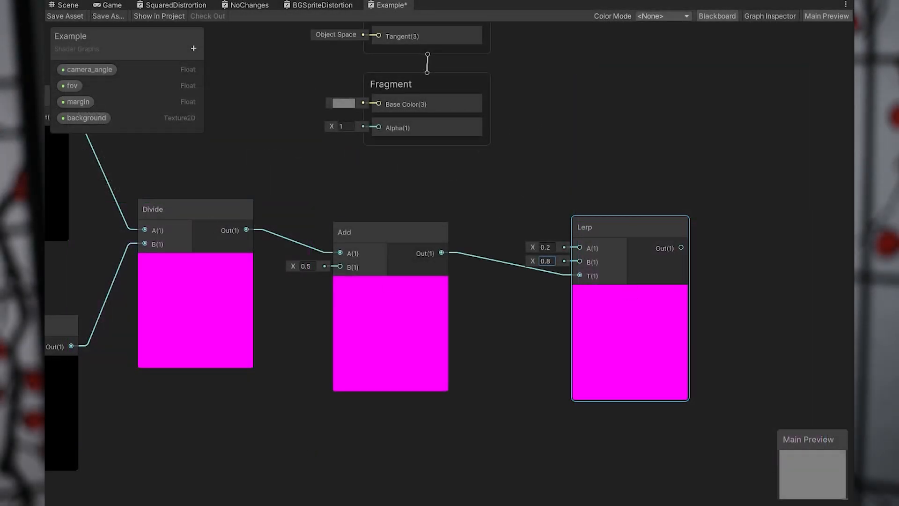
Add a Combine node beside Lerp and connect Lerp's output to its R input.
right_click(566, 256)
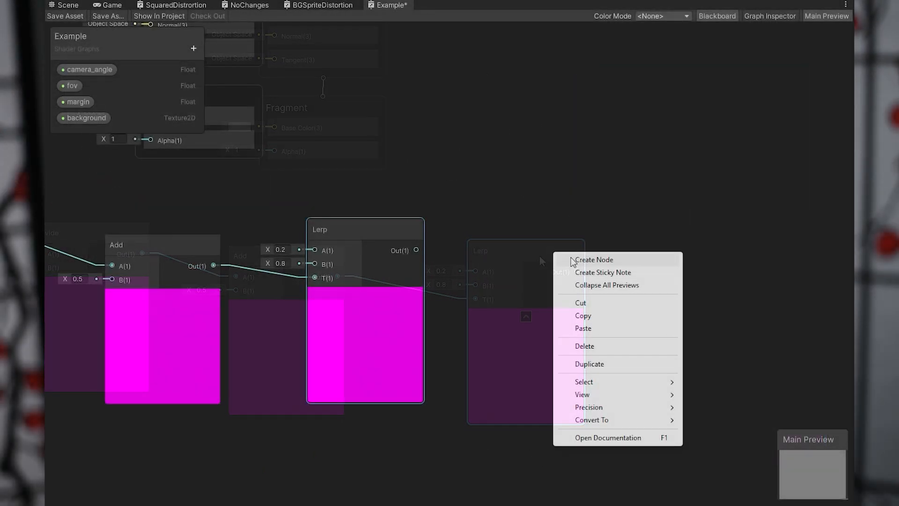
click(576, 261)
text(combine)
key(Return)
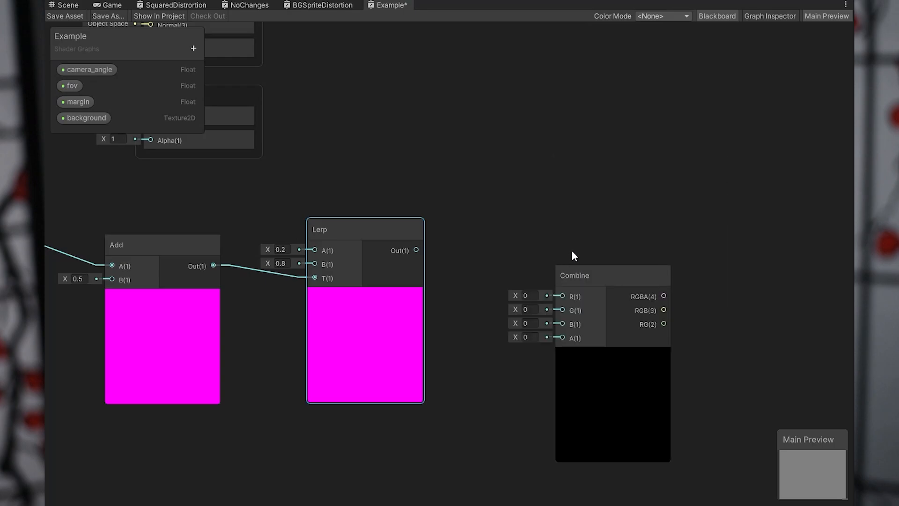
drag(591, 277, 563, 227)
drag(416, 250, 533, 245)
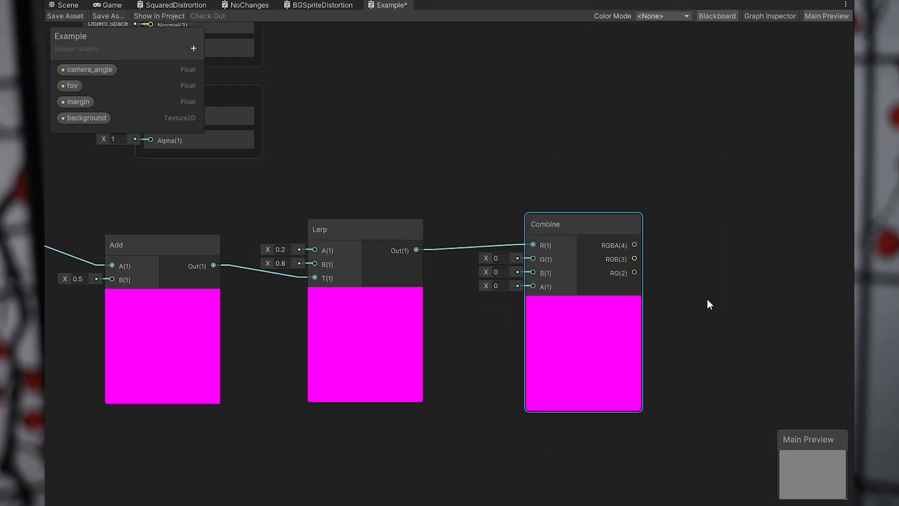
Add a Sample Texture 2D node, feeding Combine's RGBA output into UV and the background property into Texture.
middle_drag(706, 300, 582, 265)
right_click(593, 253)
click(628, 261)
text(sample)
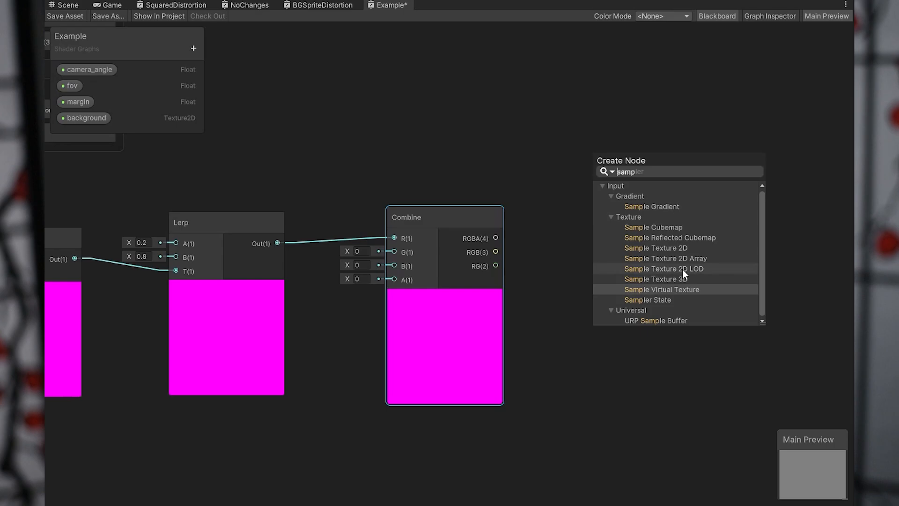
double_click(678, 249)
drag(665, 274, 688, 157)
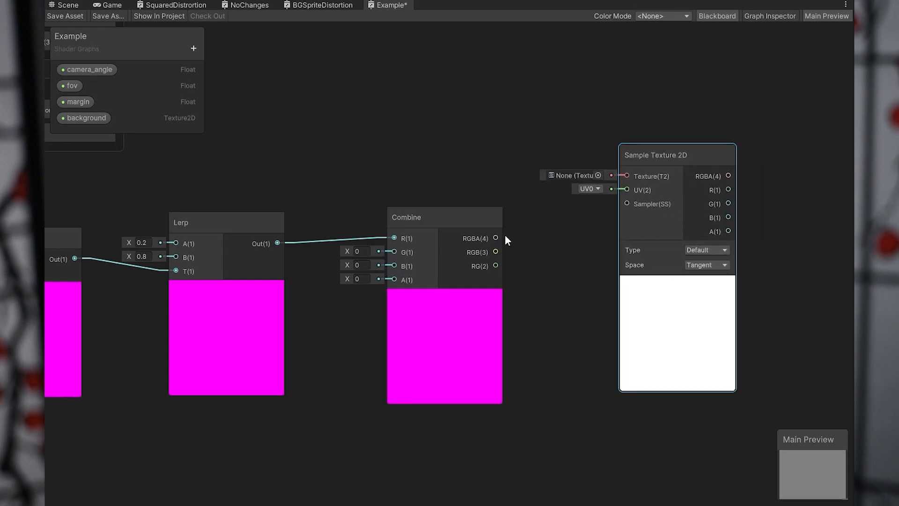
drag(496, 237, 625, 187)
middle_drag(581, 194, 533, 209)
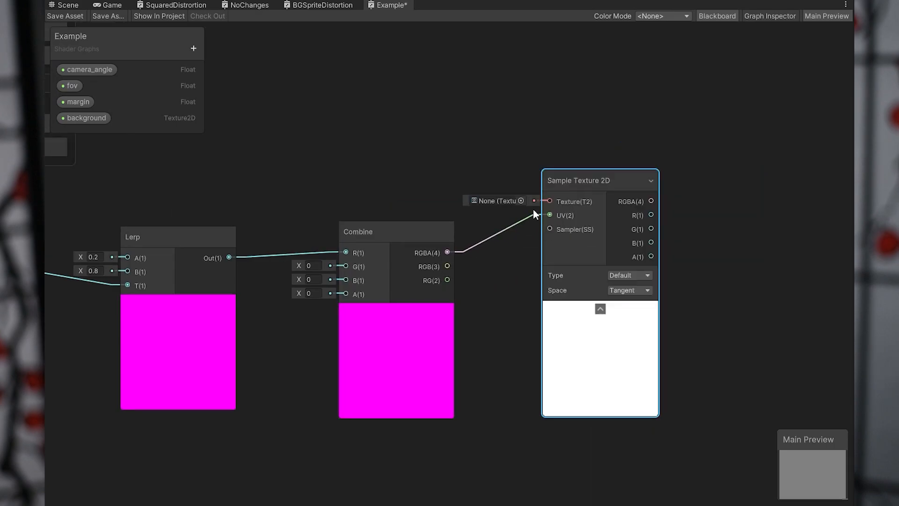
drag(84, 117, 466, 139)
drag(536, 149, 548, 201)
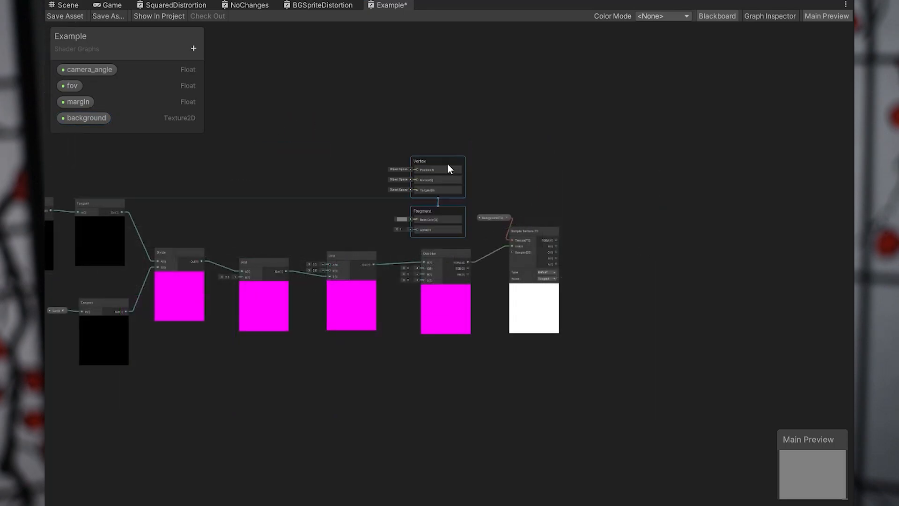
Move the Vertex and Fragment blocks beside Sample Texture 2D and connect its RGBA output to Base Color.
drag(448, 164, 629, 226)
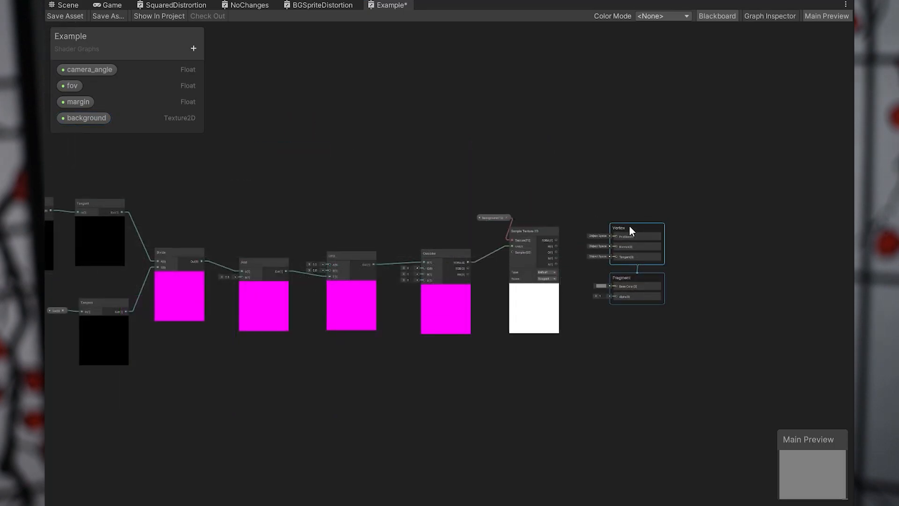
scroll(624, 225, up, 6)
middle_drag(588, 288, 573, 224)
scroll(572, 224, up, 2)
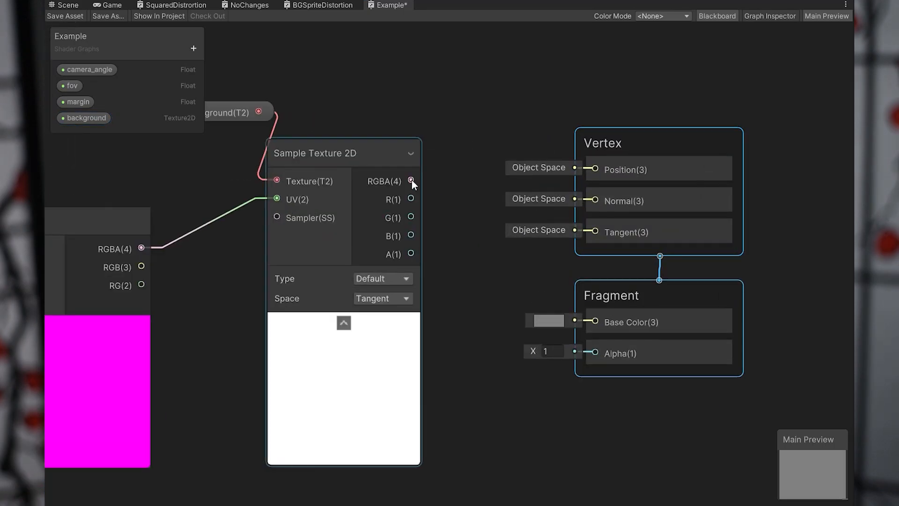
drag(411, 180, 586, 322)
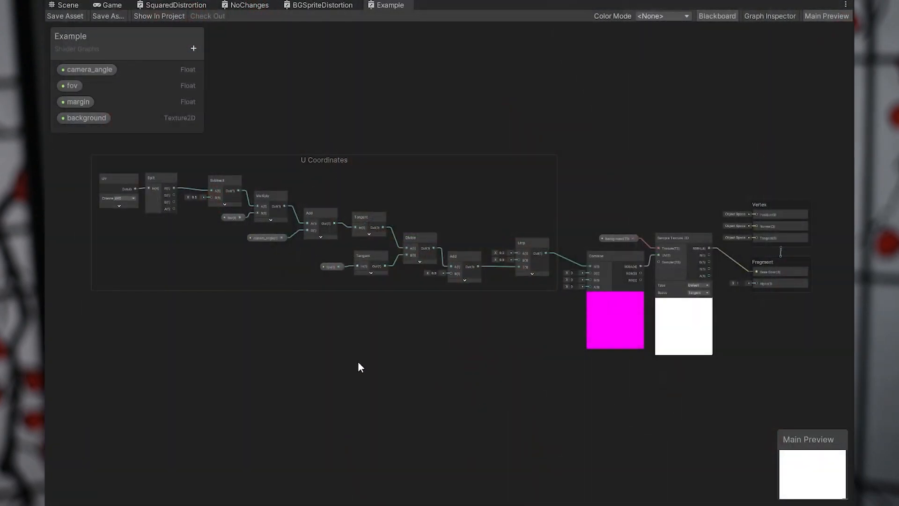
Add a new UV node in the empty space below the U Coordinates group.
middle_drag(260, 399, 423, 359)
scroll(385, 360, up, 3)
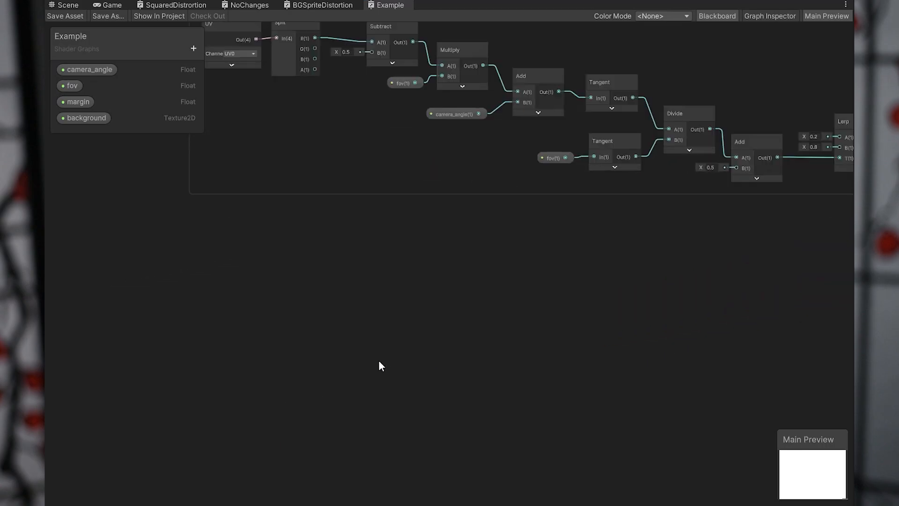
middle_drag(233, 288, 260, 296)
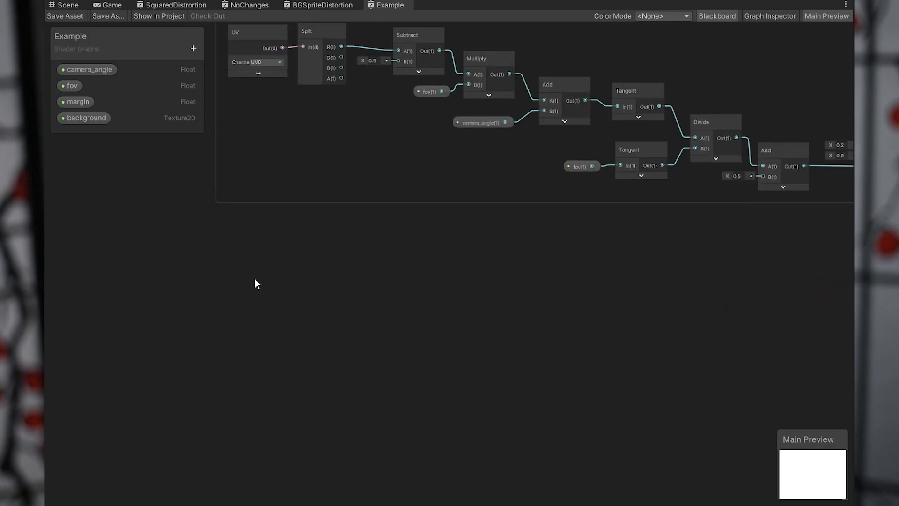
right_click(235, 263)
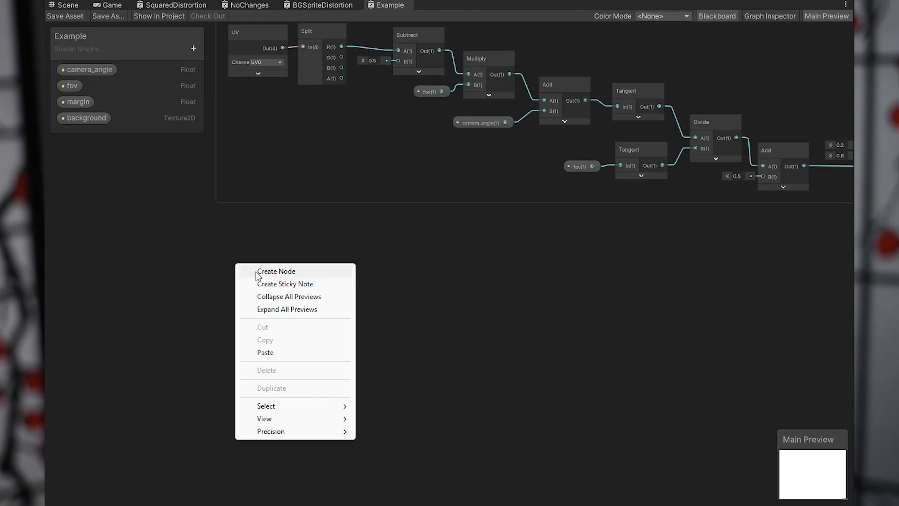
click(257, 270)
text(uv)
key(Return)
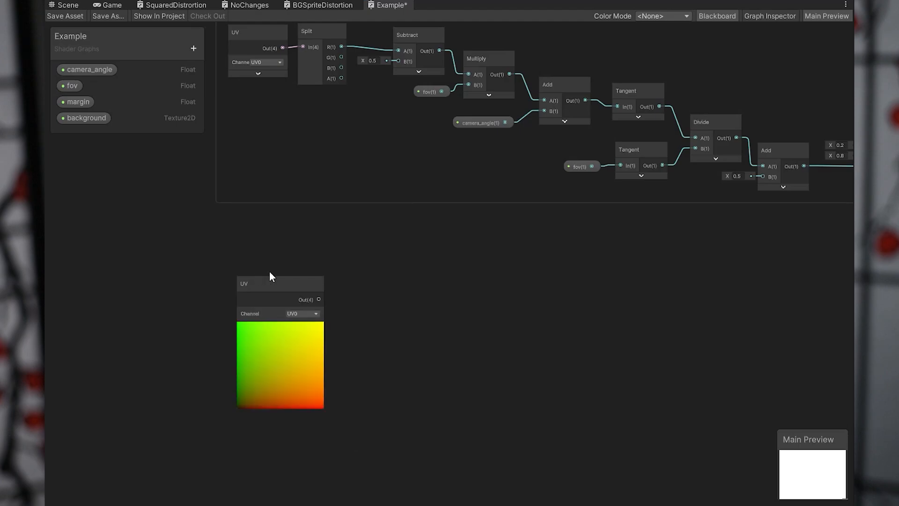
Move the new UV node aside, add a Split node beside it and connect UV's output to Split's input.
drag(269, 276, 200, 266)
right_click(291, 259)
click(293, 266)
text(split)
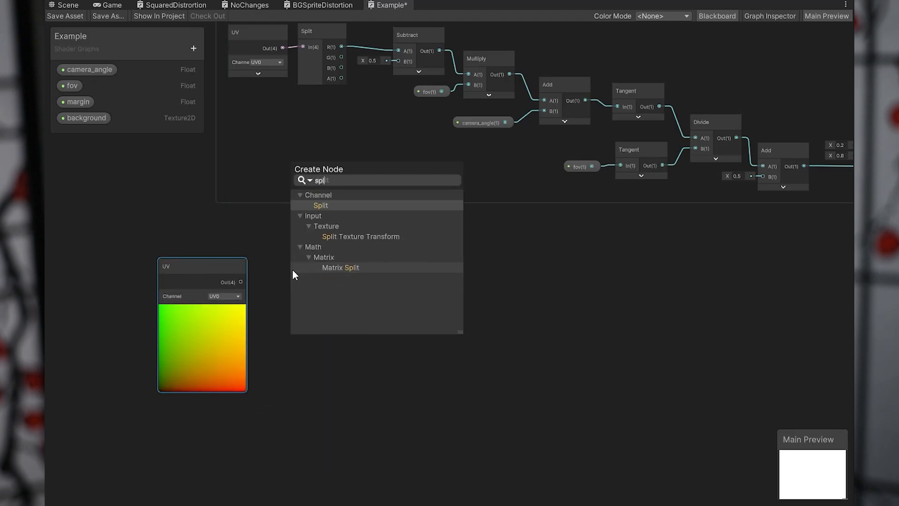
key(Return)
drag(241, 282, 306, 255)
Add a Subtract node fed by Split's G output at A, and set its B input to 0.5.
drag(334, 283, 377, 280)
click(358, 302)
text(sub)
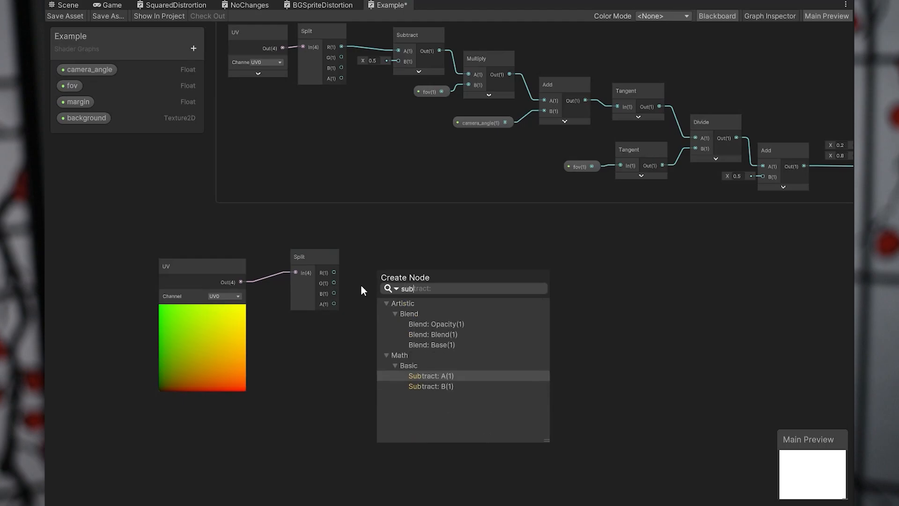
key(Return)
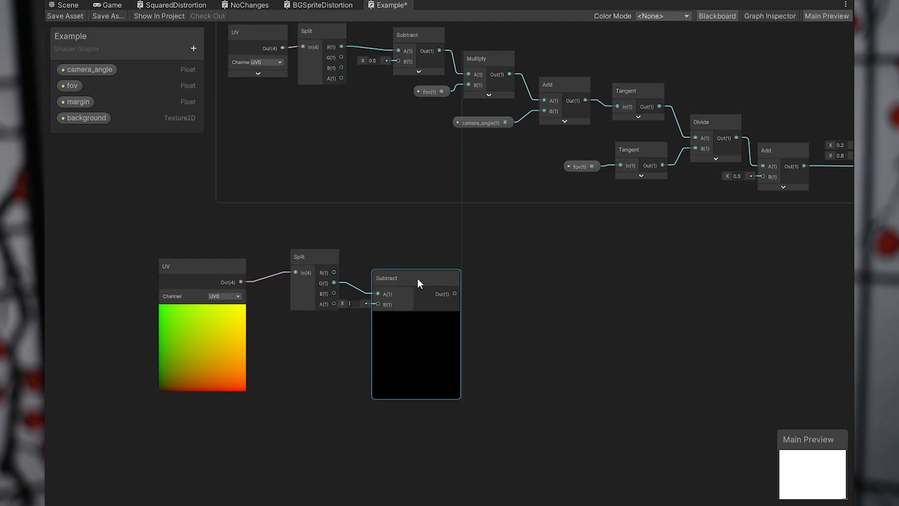
drag(417, 277, 433, 301)
click(369, 324)
text(0.5)
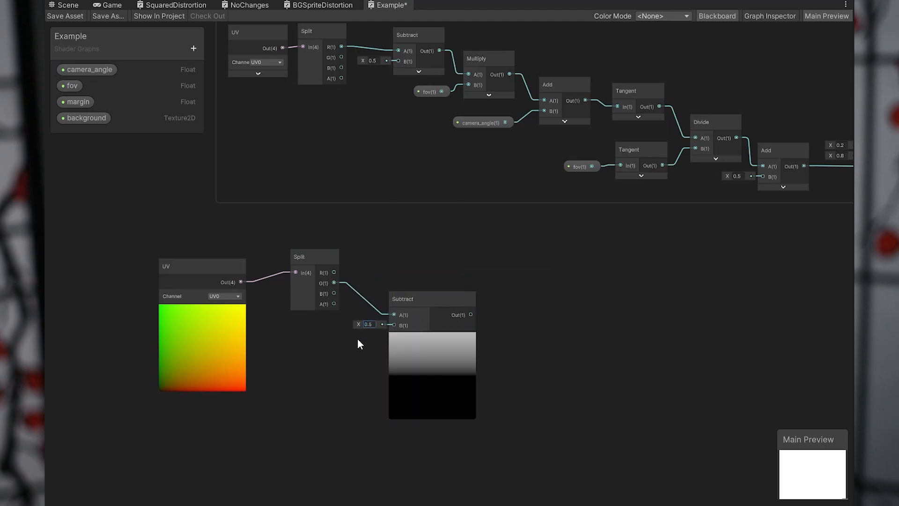
Group the UV, Split and Subtract nodes under the title Y Centered.
drag(107, 374, 386, 259)
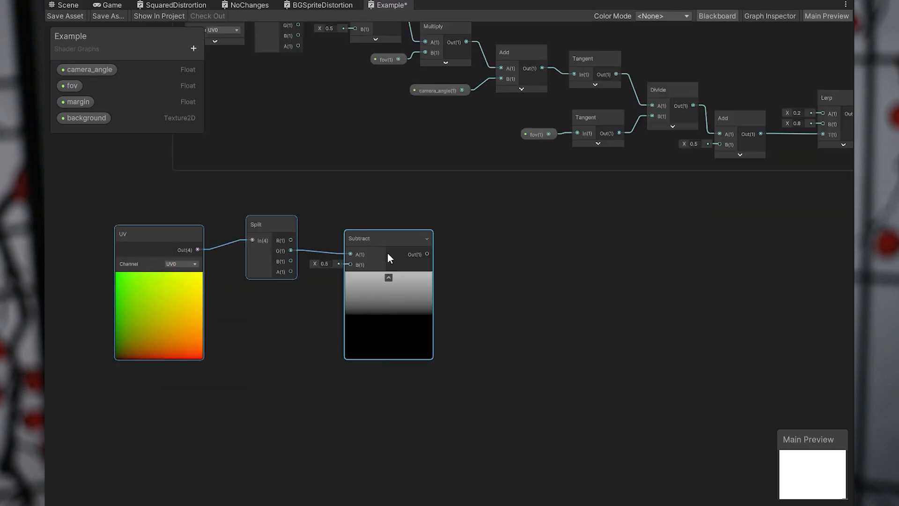
right_click(392, 237)
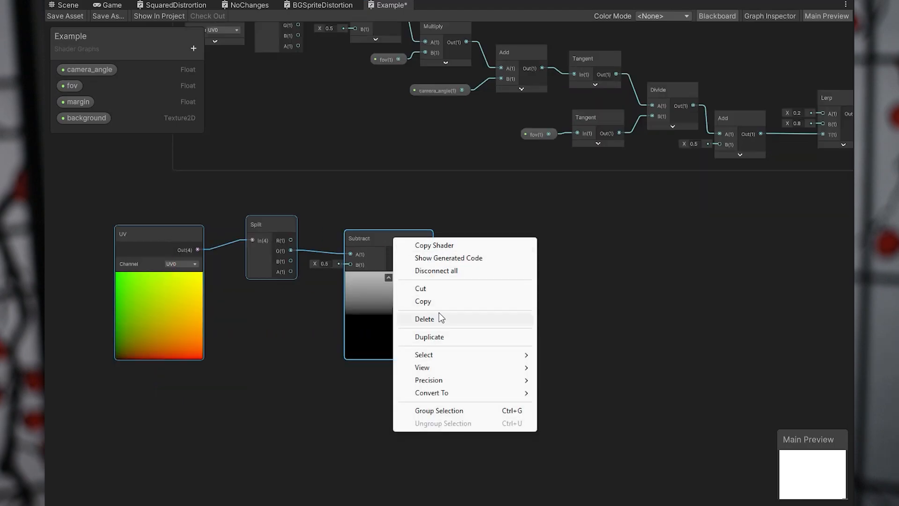
click(440, 411)
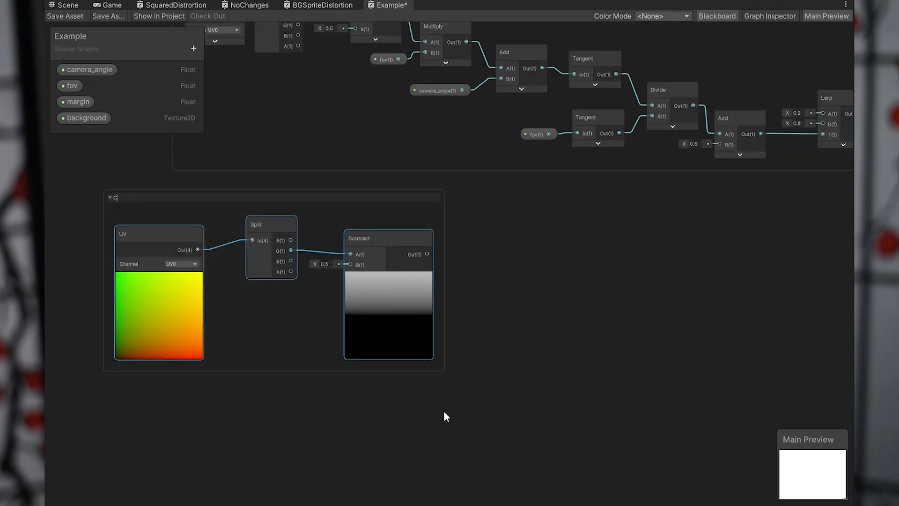
text(Y Centered)
key(Return)
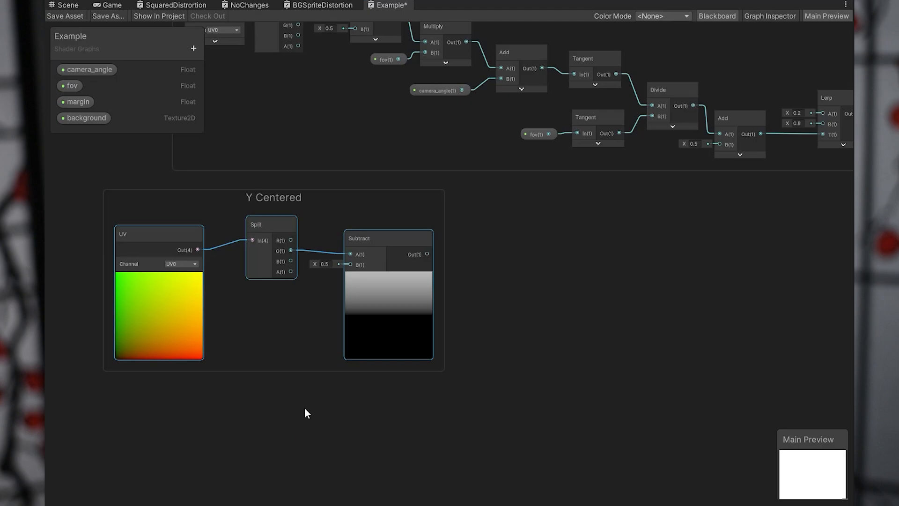
middle_drag(304, 412, 476, 405)
drag(483, 179, 560, 199)
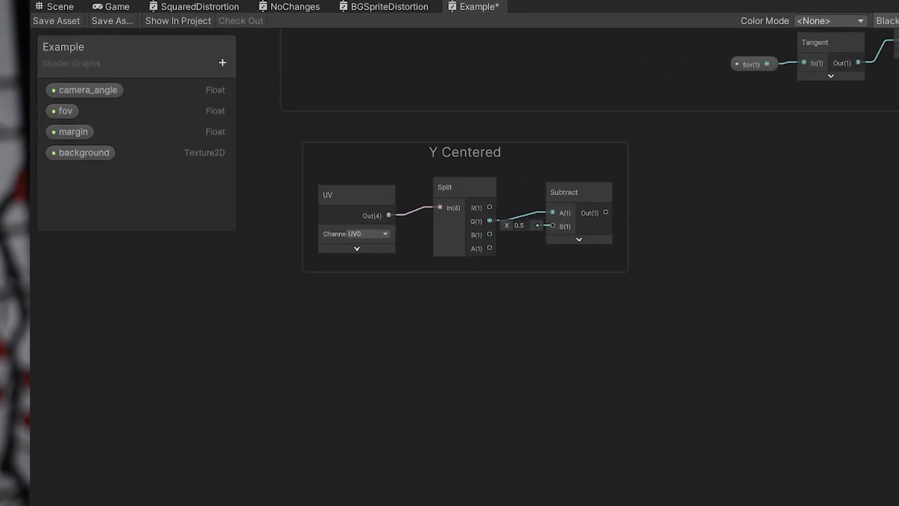
Add a Float property named vertical_strength to the Example graph.
click(223, 62)
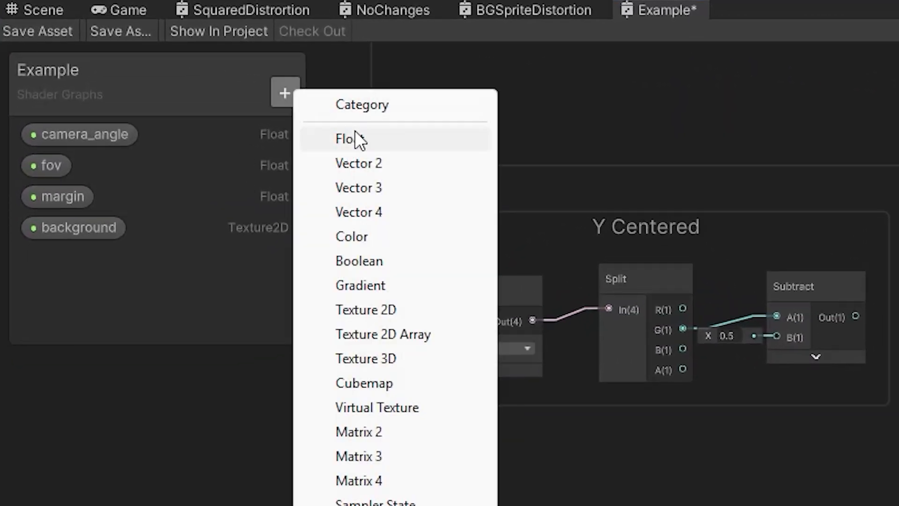
click(355, 138)
text(v)
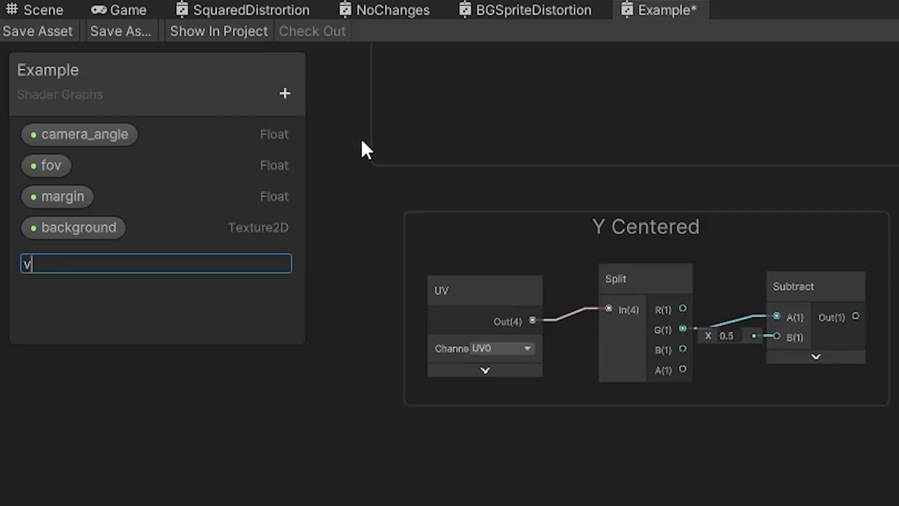
text(ertical_s)
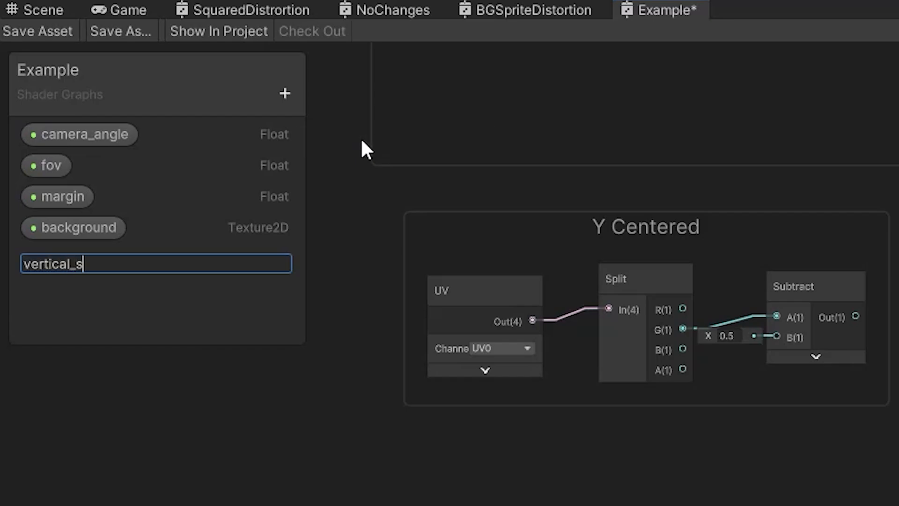
text(trength)
key(Return)
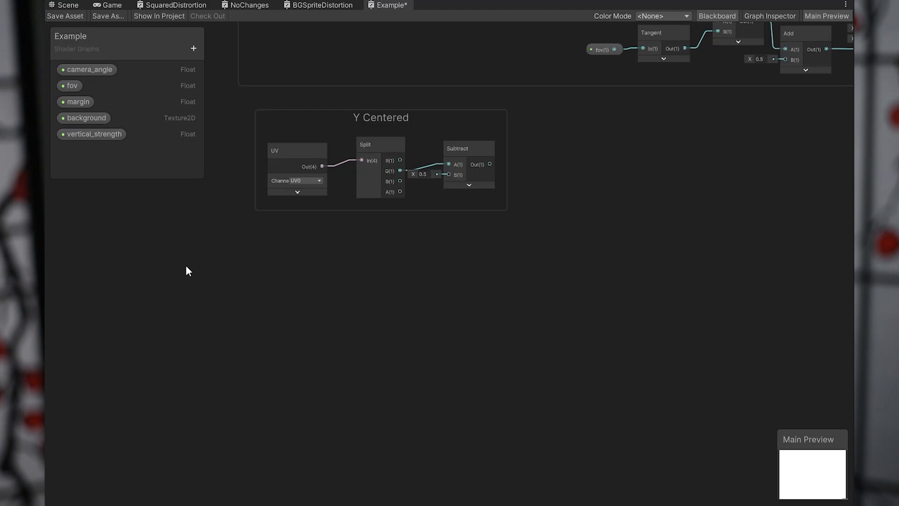
Add another UV node in the empty space below the Y Centered group.
right_click(186, 267)
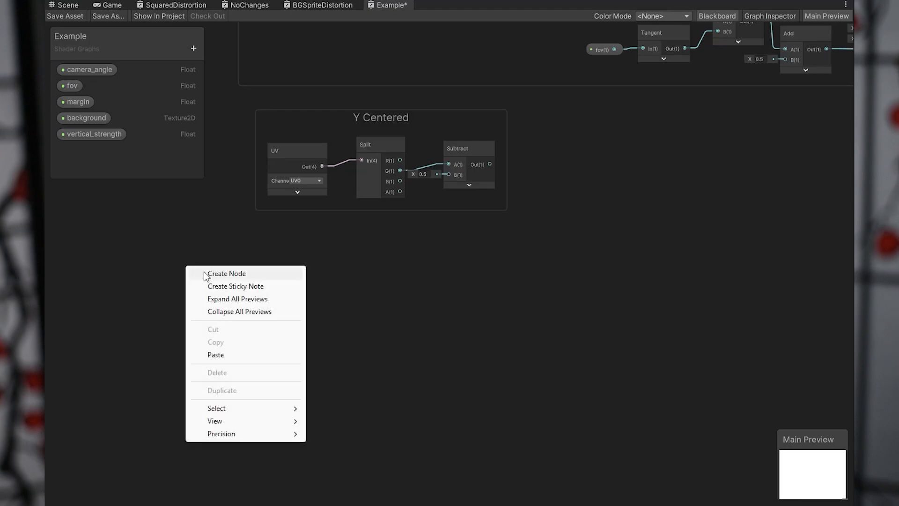
click(226, 274)
text(uv)
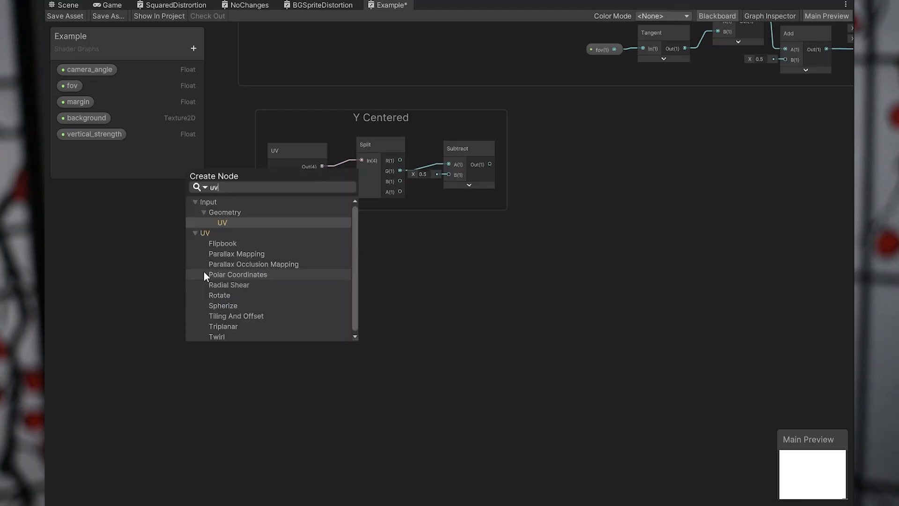
key(Return)
Add a Split node beside the lower UV node, connect UV's output to it and collapse UV's preview.
right_click(256, 281)
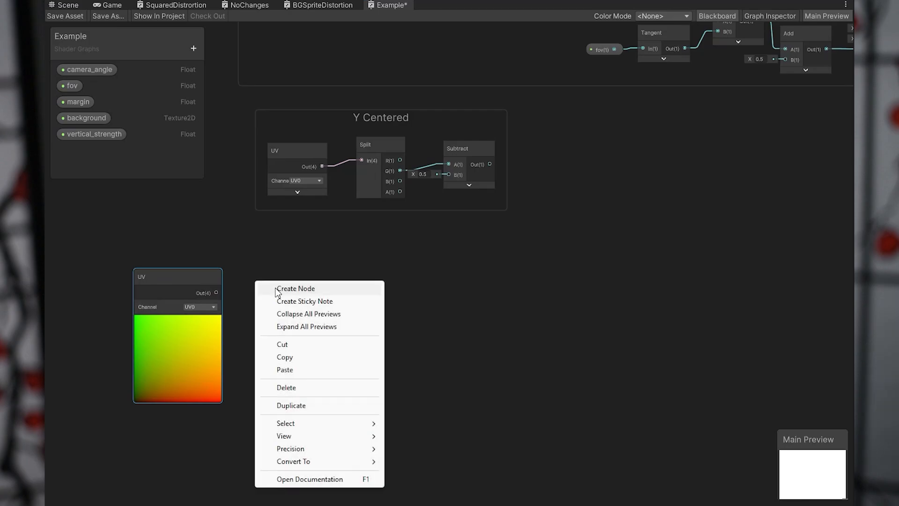
click(291, 289)
text(split)
key(Return)
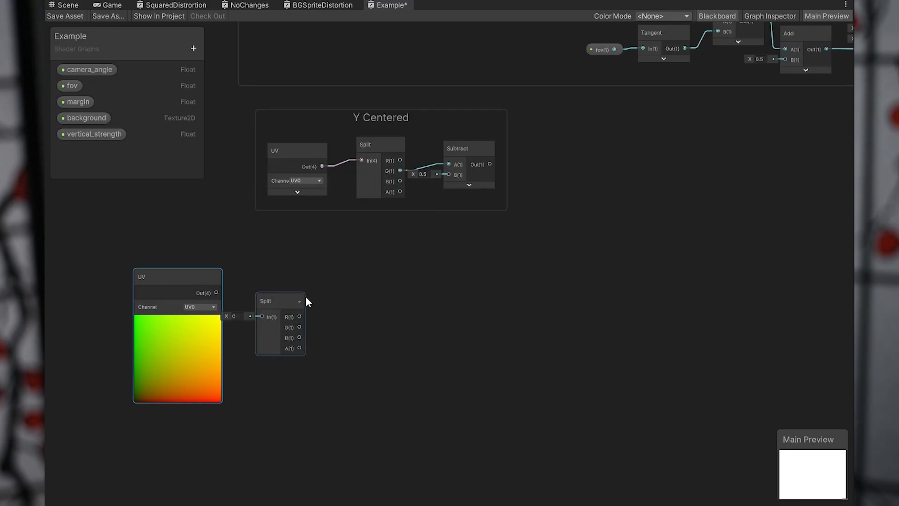
drag(291, 301, 322, 280)
drag(217, 293, 290, 274)
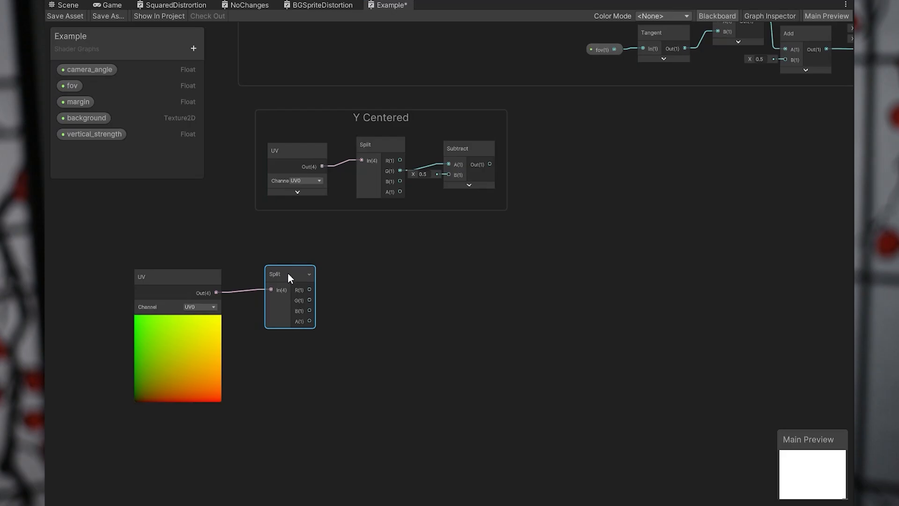
click(177, 321)
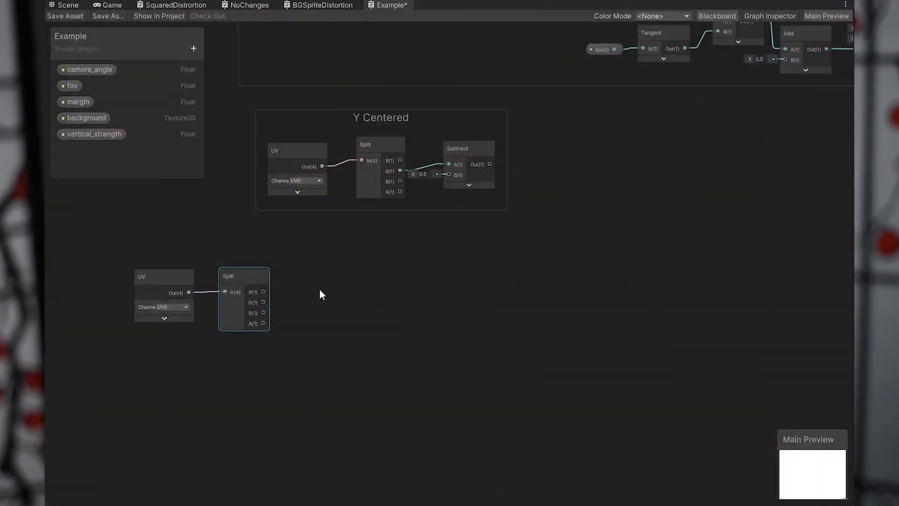
Add an Add node fed by the lower Split's R output at A, with B set to 0.5.
right_click(321, 278)
click(331, 284)
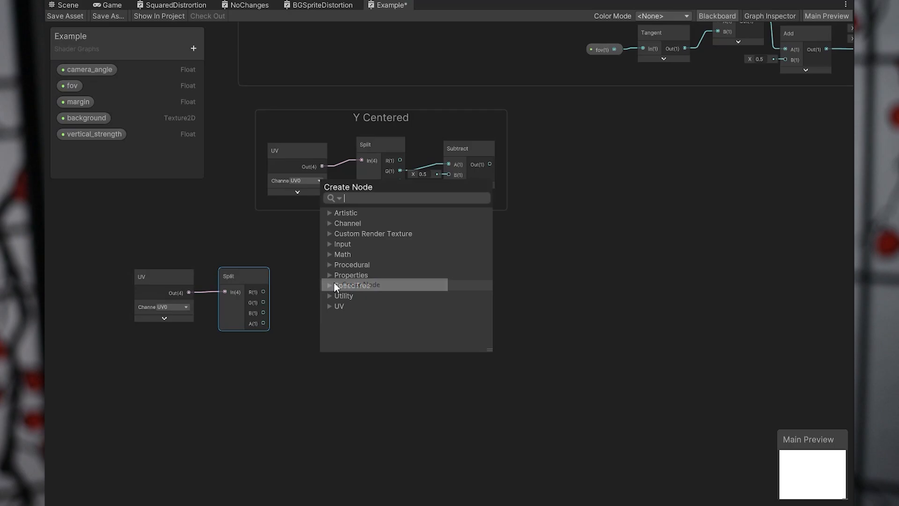
click(333, 282)
mouse_move(344, 294)
mouse_down()
mouse_move(353, 271)
mouse_move(328, 291)
mouse_up()
click(307, 300)
text(0.5)
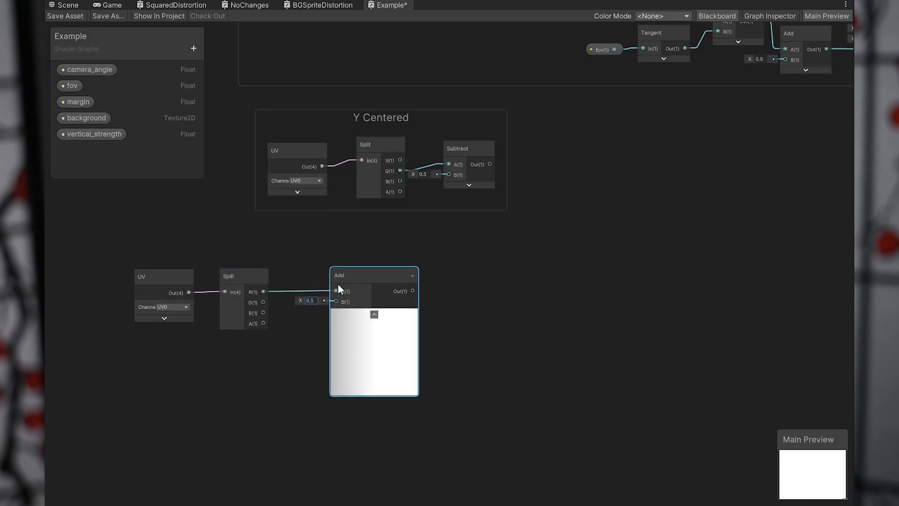
key(Return)
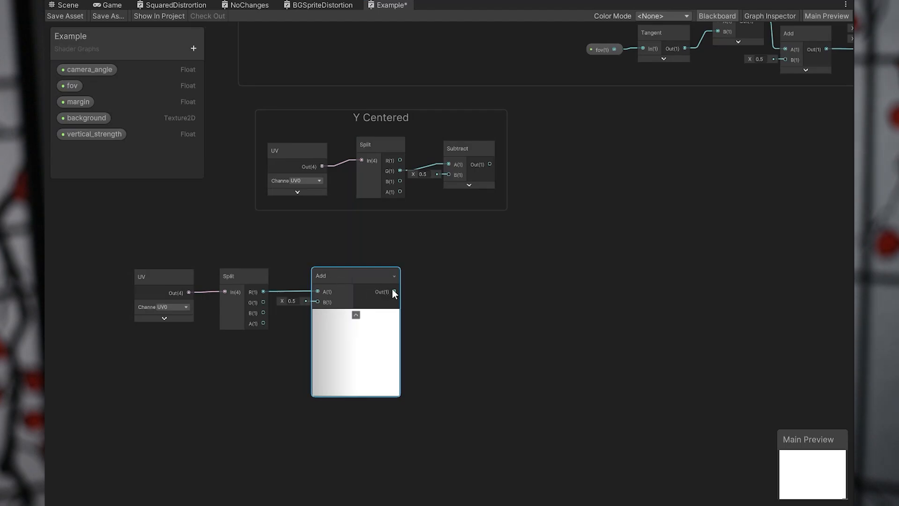
Add a Multiply node taking the Add output at B and a new Constant PI node at A.
key(space)
text(mul)
key(Return)
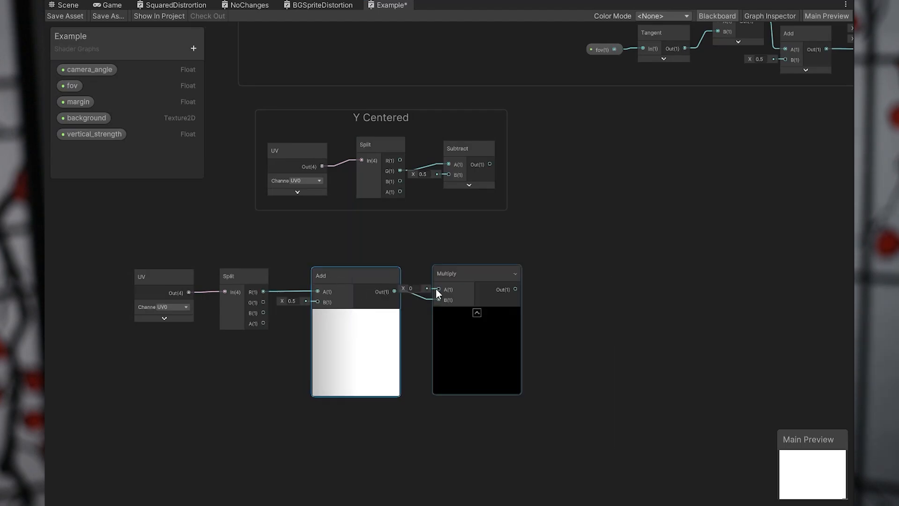
click(428, 252)
key(space)
text(constant)
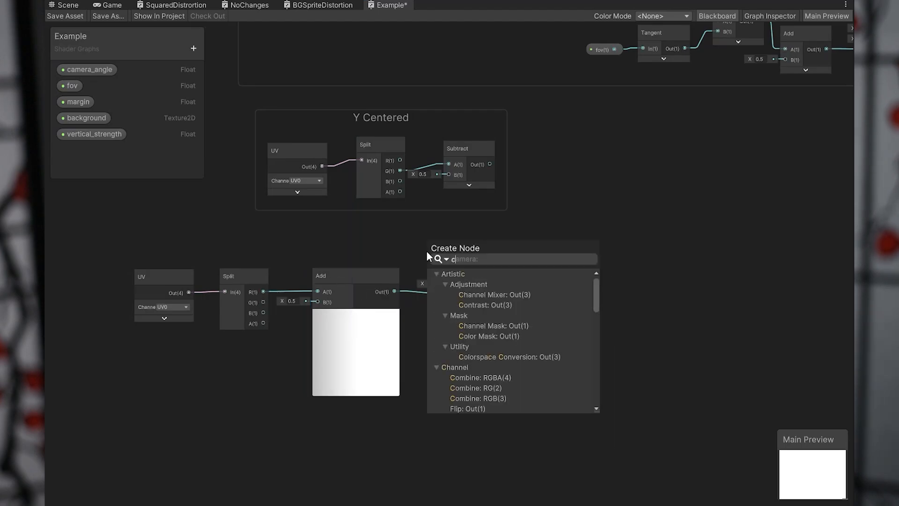
key(Return)
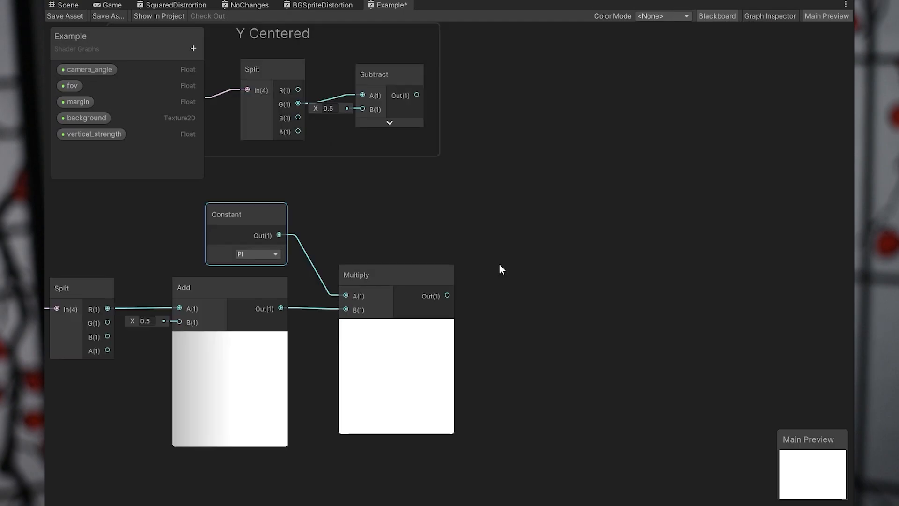
Add a Cosine node beside Multiply and connect Multiply's output to its input.
key(space)
text(cosine)
key(Return)
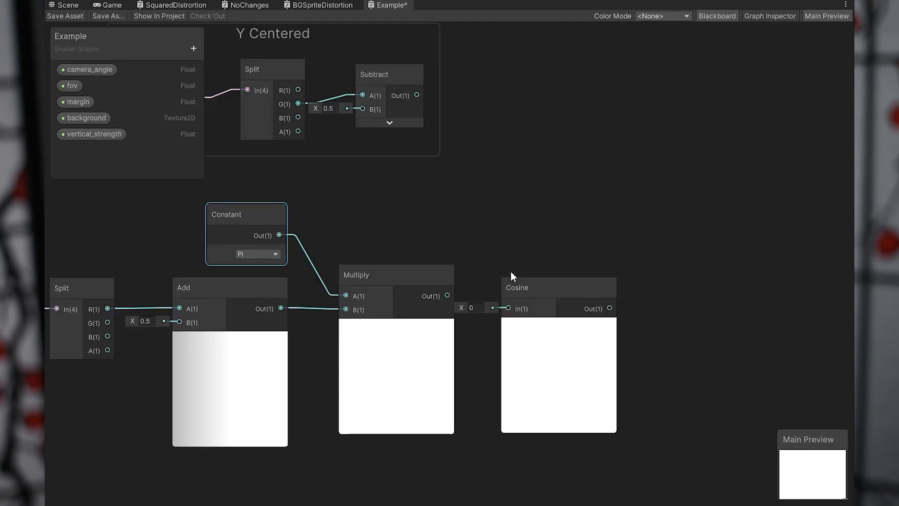
drag(447, 296, 540, 262)
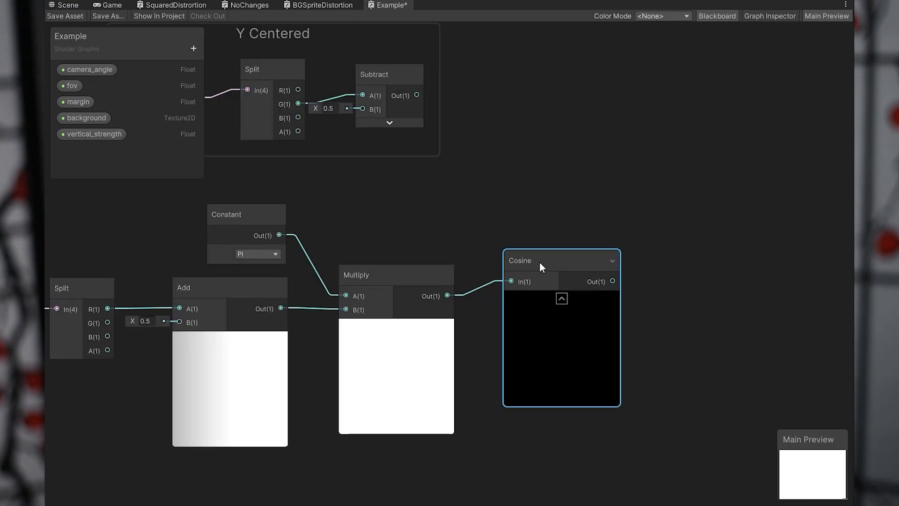
Add a Multiply node fed by Cosine's output at A, and set its B input to 0.5.
right_click(537, 266)
click(542, 270)
text(multi)
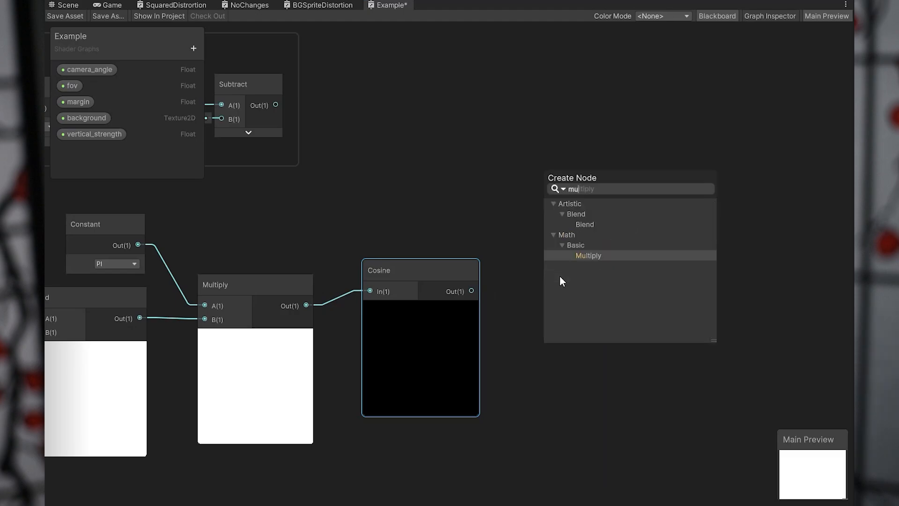
key(Return)
drag(477, 289, 552, 289)
click(522, 304)
text(0.5)
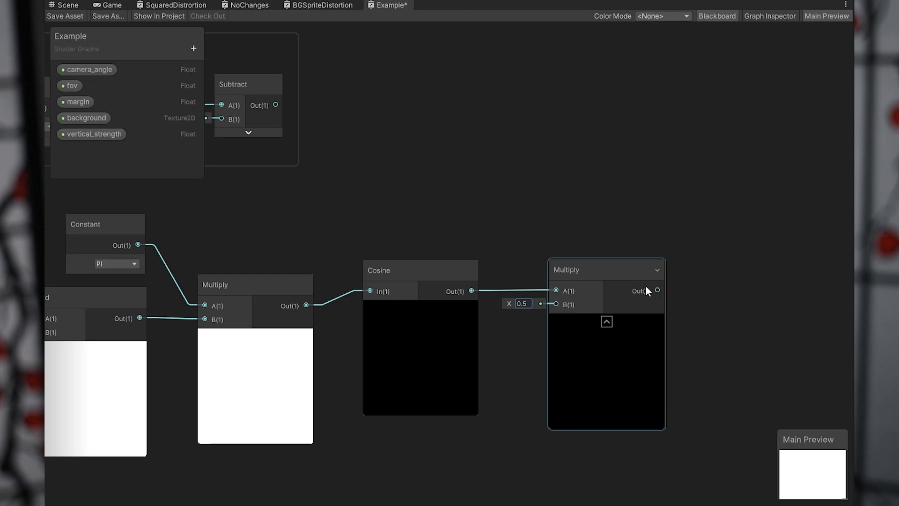
Add an Add node fed by the second Multiply's output at A, and set its B input to 0.5.
middle_drag(760, 295, 613, 284)
right_click(614, 285)
click(636, 292)
text(add)
key(Return)
drag(510, 281, 612, 326)
text(0.5)
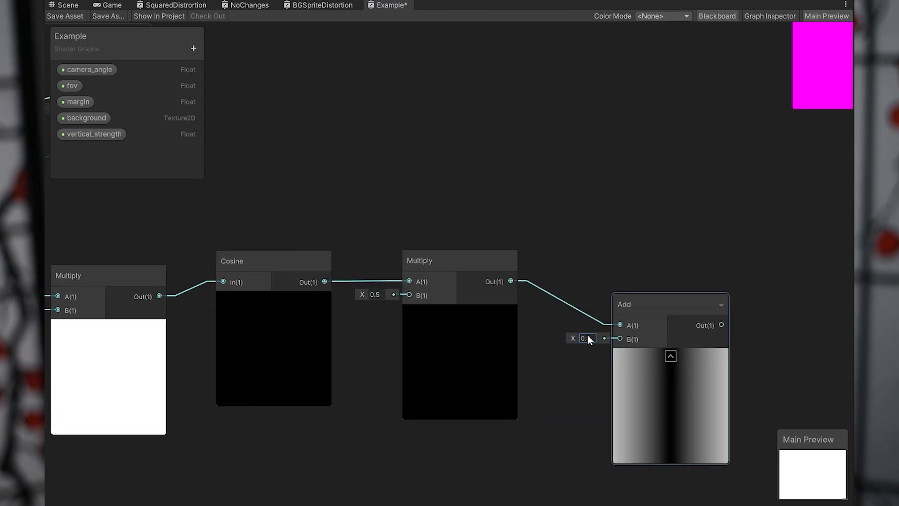
Add a Lerp node and place it beside the last Add node.
middle_drag(588, 335, 344, 298)
right_click(577, 290)
click(599, 295)
text(lerp)
key(Return)
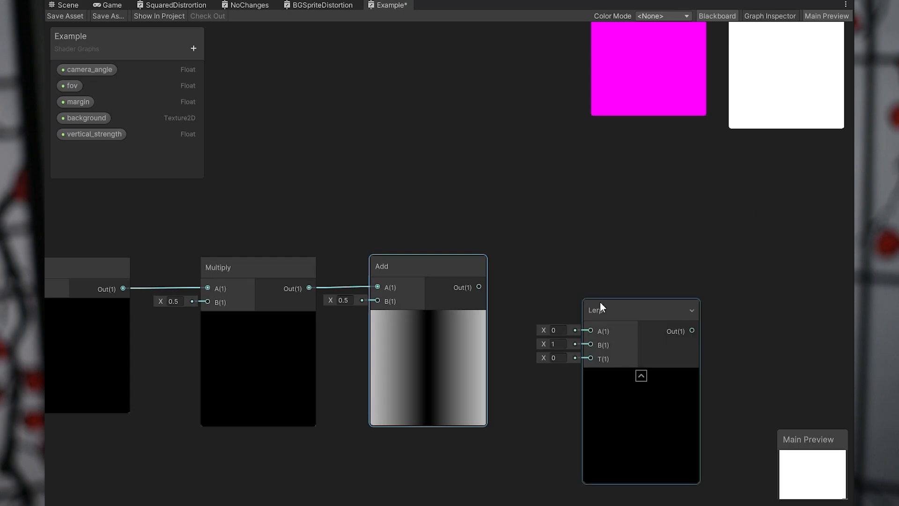
drag(605, 307, 601, 269)
middle_drag(610, 270, 584, 263)
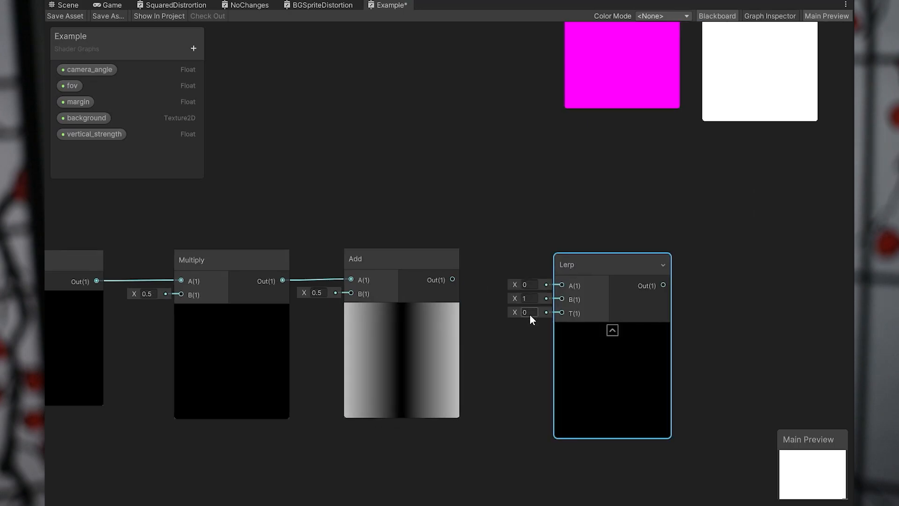
Set Lerp's A input to 1, connect Add's output to its B input and move Lerp lower.
drag(452, 279, 451, 279)
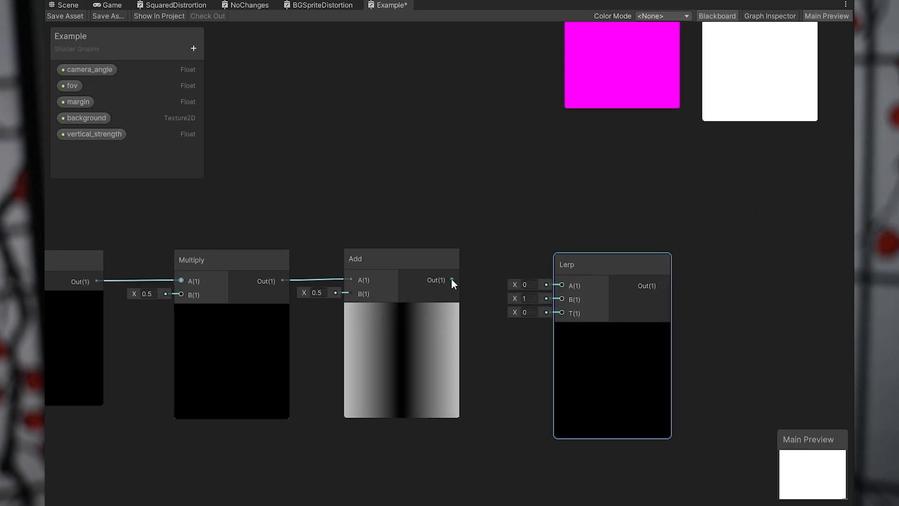
drag(549, 310, 551, 312)
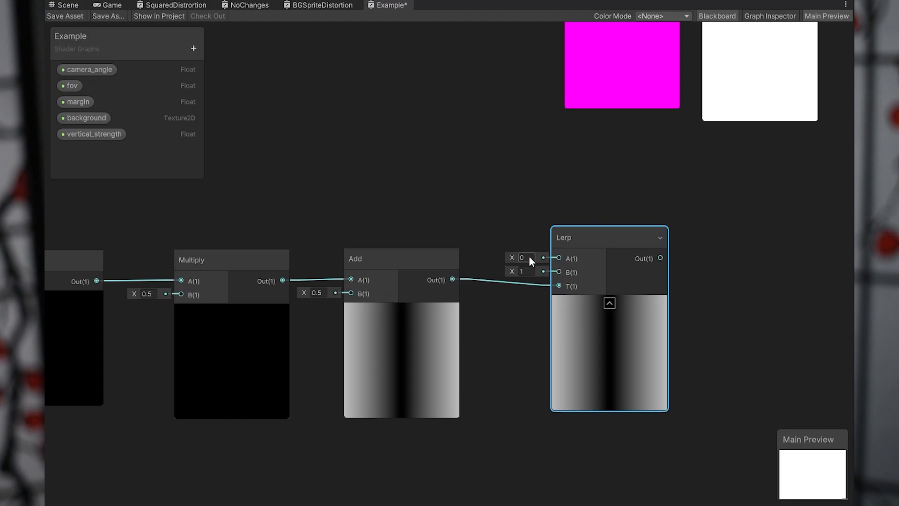
text(1)
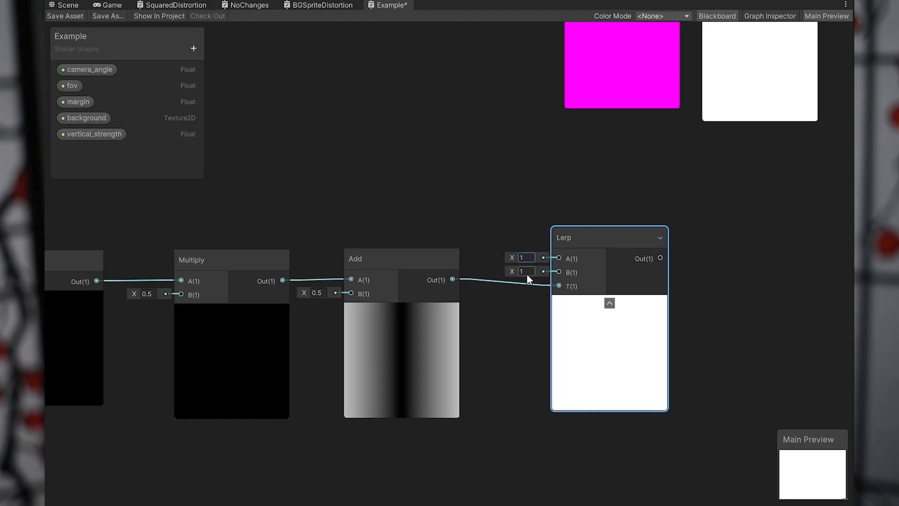
drag(453, 279, 555, 273)
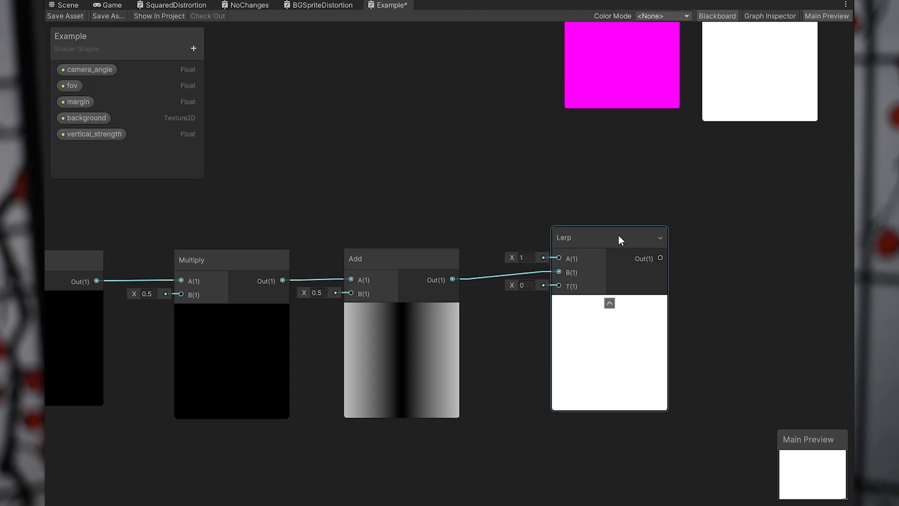
drag(618, 235, 625, 310)
middle_drag(559, 410, 561, 341)
Place a vertical_strength property node below the Add node and create an Absolute node beside it.
drag(94, 134, 321, 408)
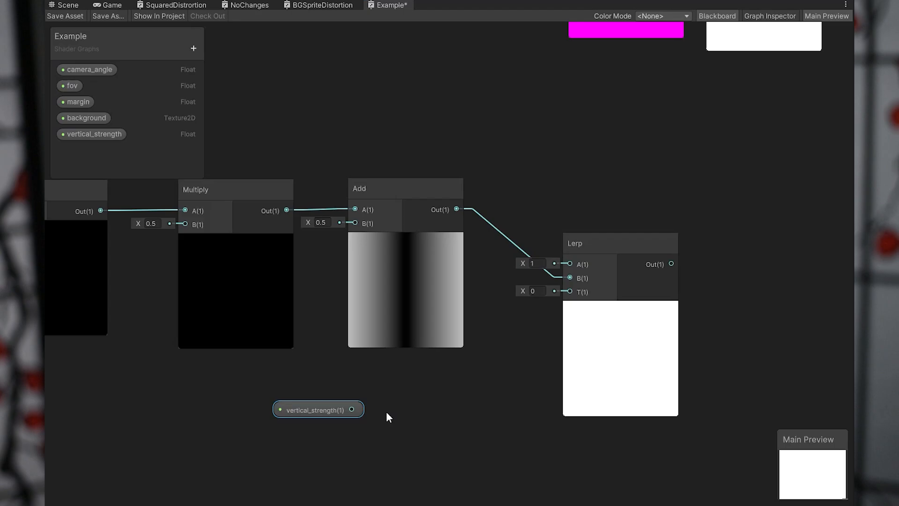
right_click(386, 412)
click(447, 213)
text(abs)
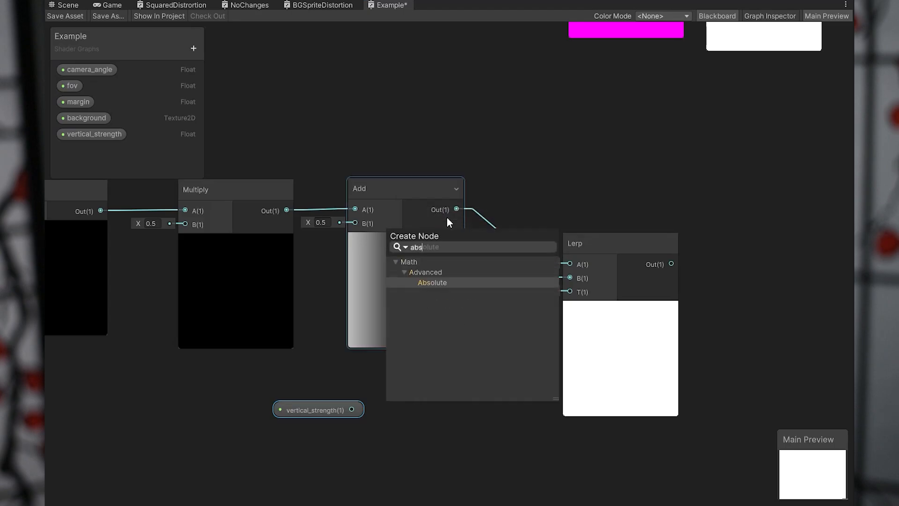
key(Return)
Connect vertical_strength to Absolute's input and Absolute's output to Lerp's T input, arranging these nodes below Add.
drag(427, 450, 433, 408)
drag(331, 415, 404, 391)
drag(478, 412, 570, 291)
drag(259, 409, 287, 415)
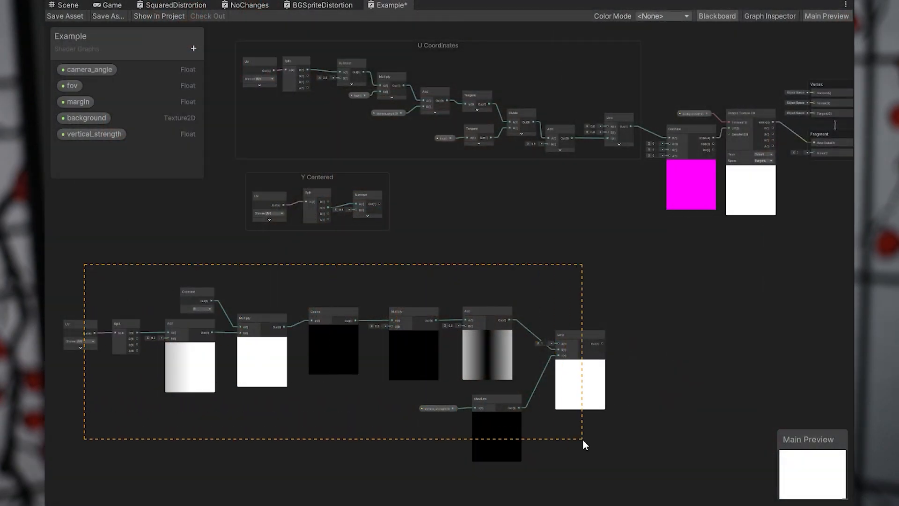
Group the selected cosine-chain nodes, from UV through Lerp, and title the group "scale base".
drag(583, 440, 587, 430)
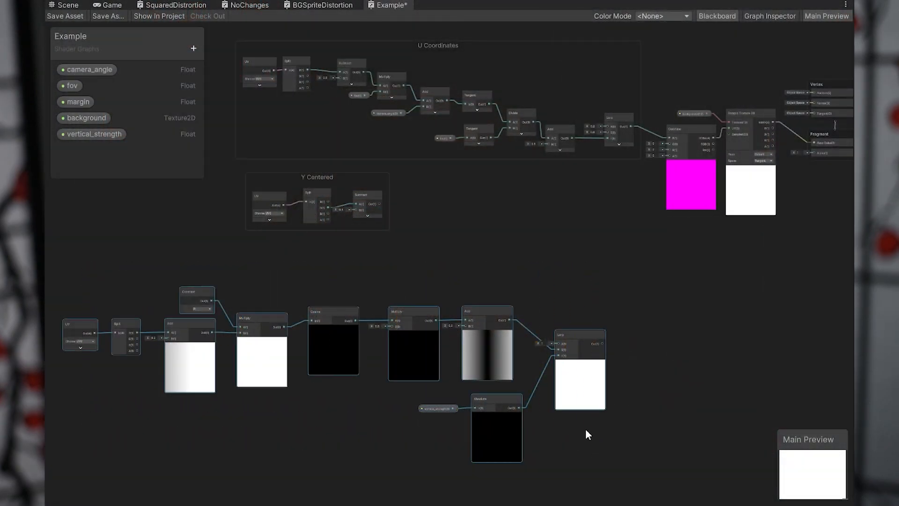
right_click(580, 390)
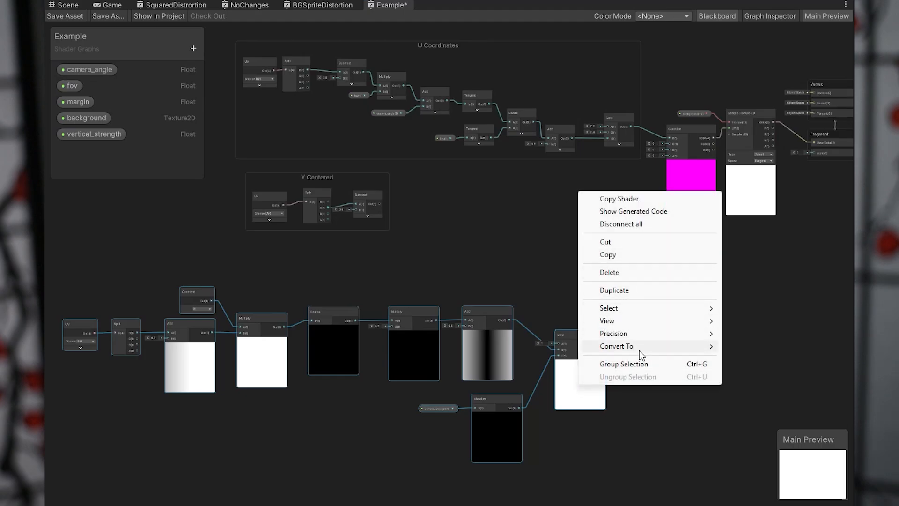
click(636, 364)
text(S)
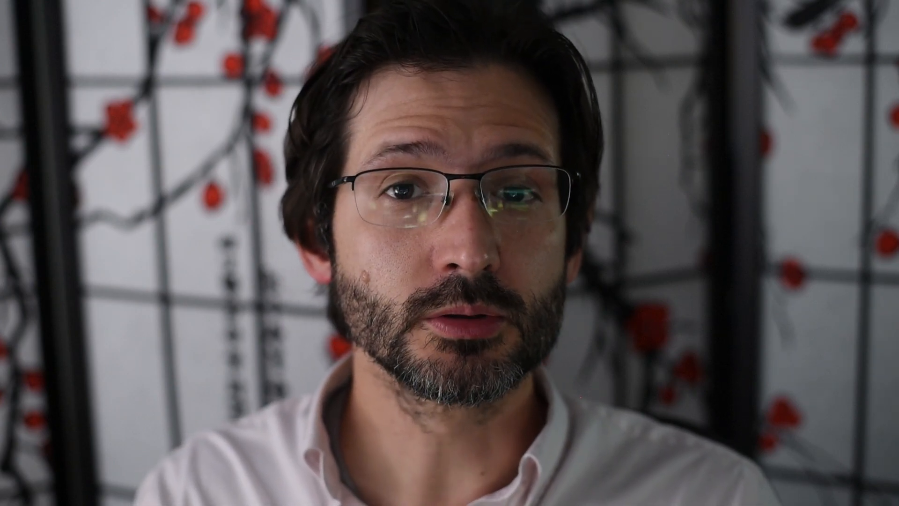
Add a Subtract node outside the scale base group, with the group's Lerp output connected to its B input.
drag(434, 292, 536, 281)
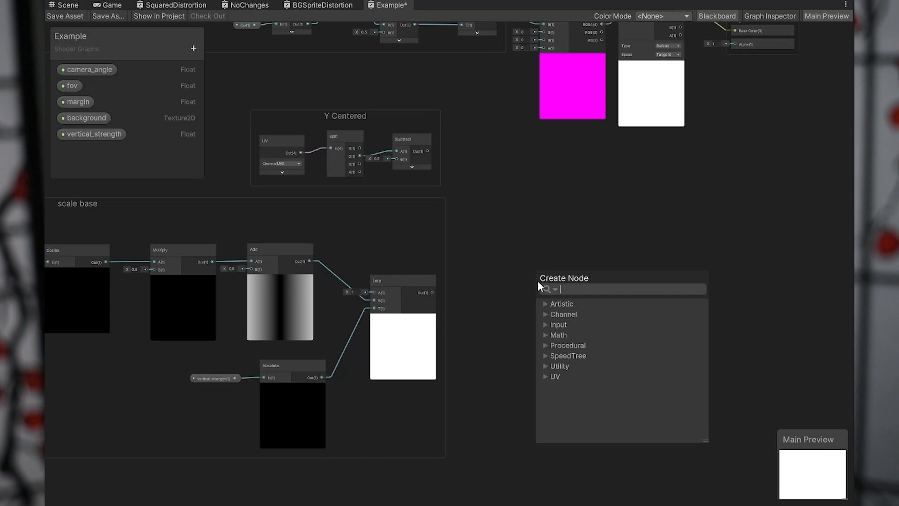
text(sub)
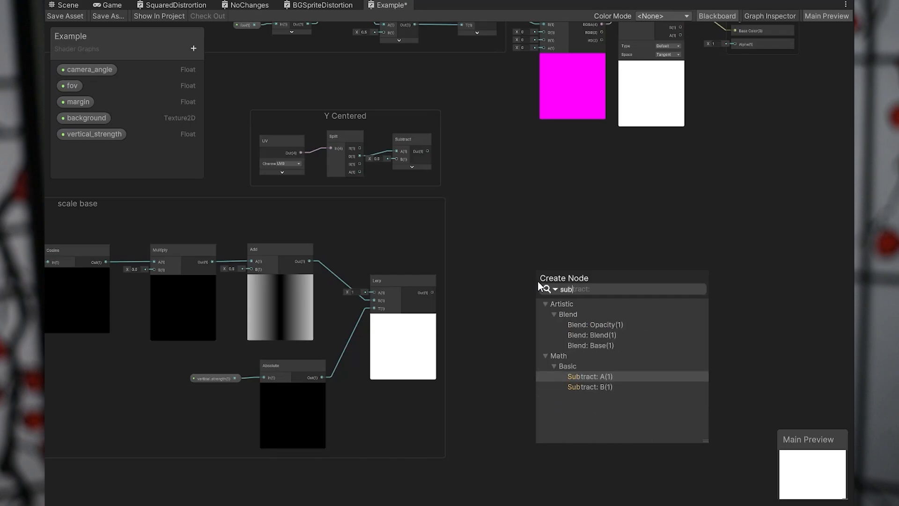
key(Down)
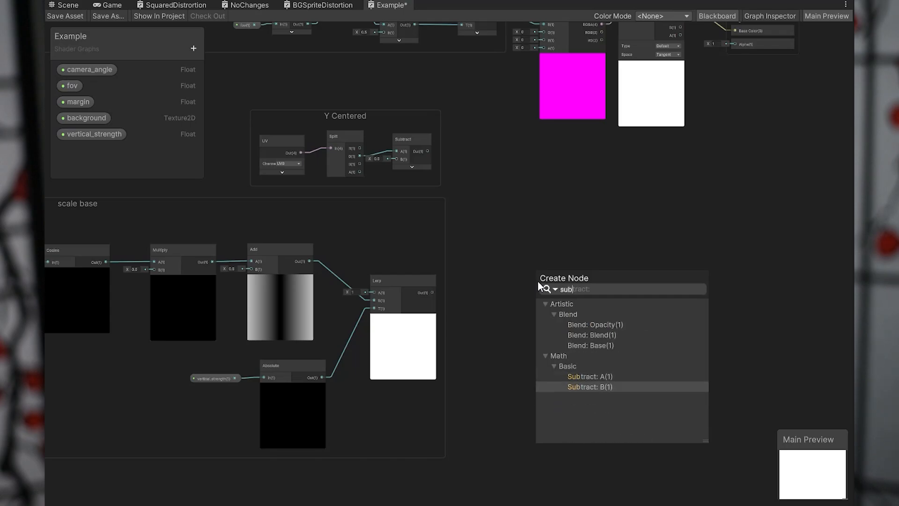
key(Return)
scroll(558, 328, up, 2)
drag(550, 251, 496, 220)
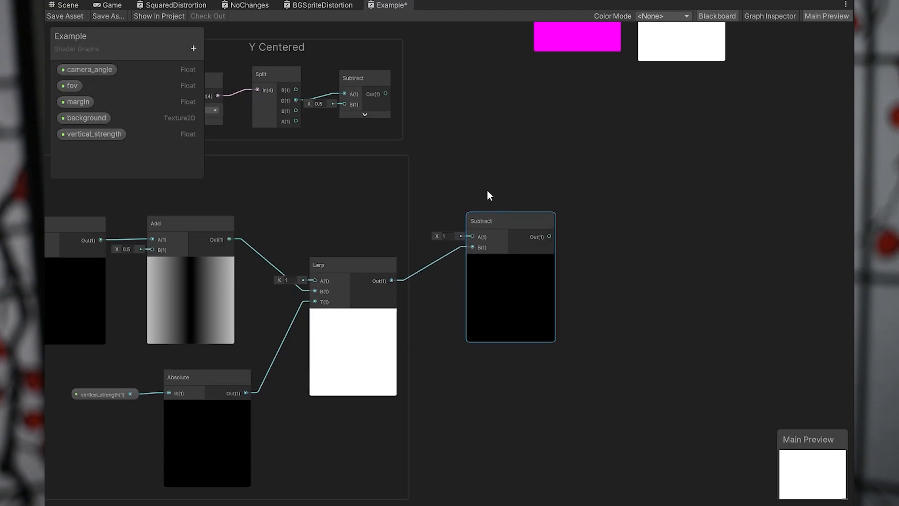
Add an Add node fed by the new Subtract's output at A, and set its B input to 1.
middle_drag(573, 239, 538, 227)
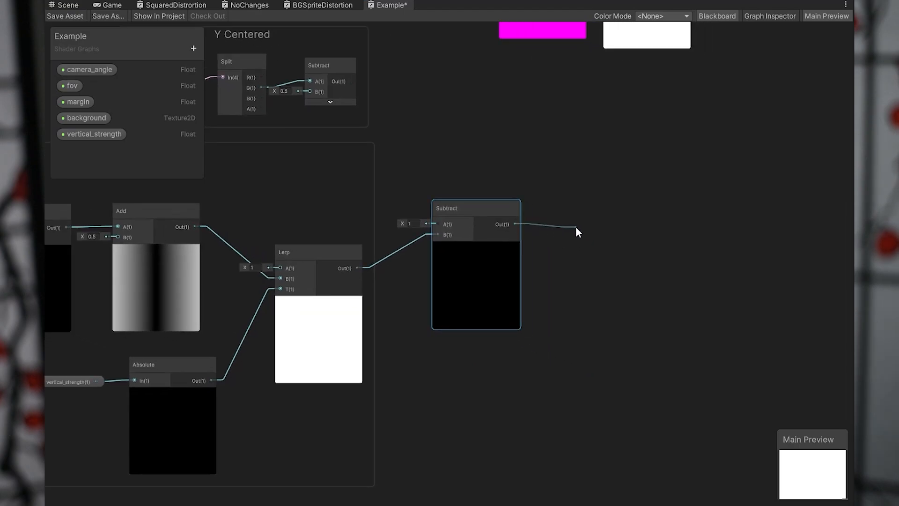
drag(576, 228, 609, 221)
text(add)
key(Return)
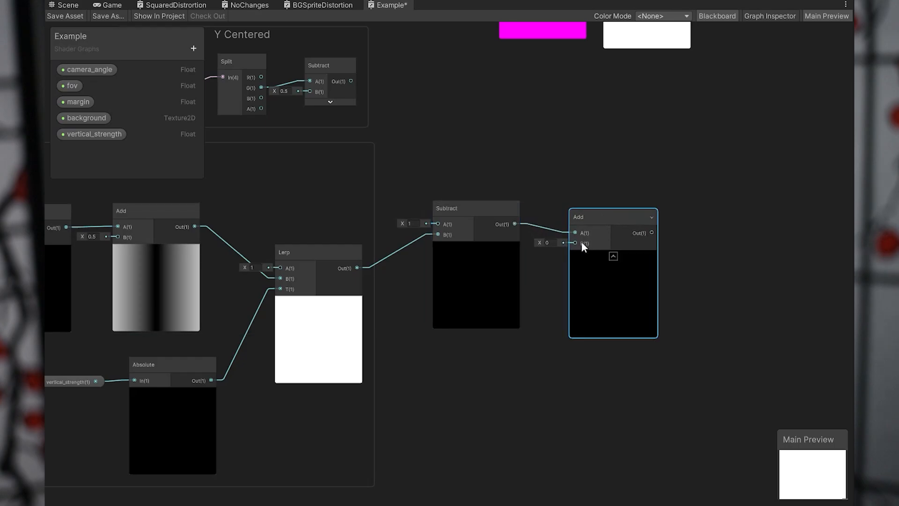
click(548, 243)
text(1)
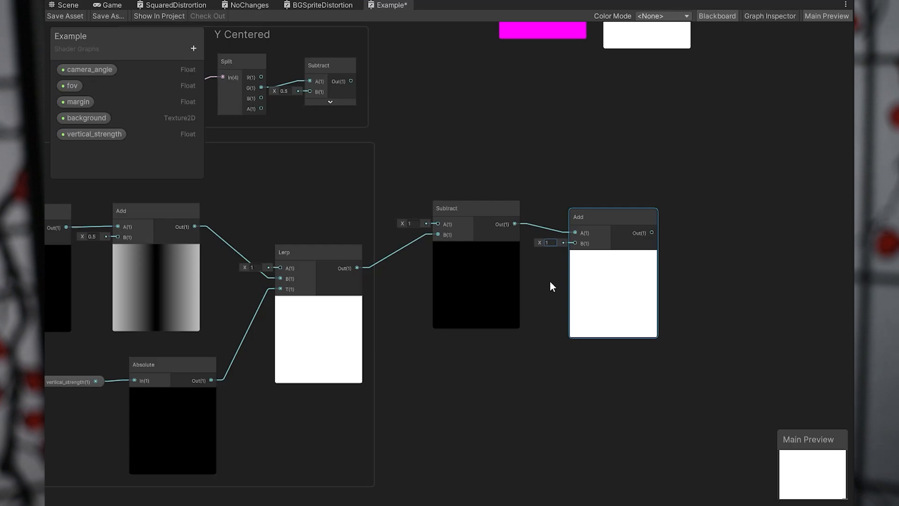
Add a Lerp node below the new Add node, with the scale base output at A and Add's output at B.
middle_drag(548, 282, 465, 276)
middle_drag(496, 395, 473, 369)
right_click(445, 372)
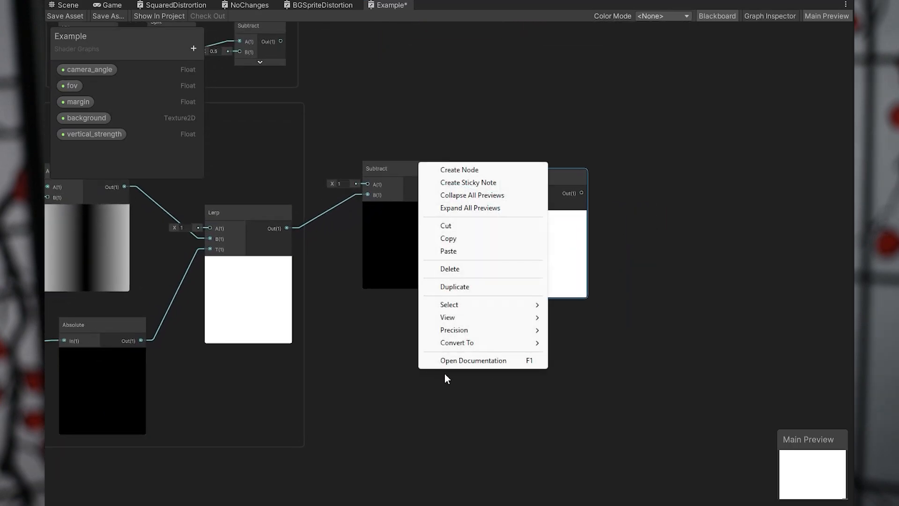
click(474, 171)
text(lerp)
key(Return)
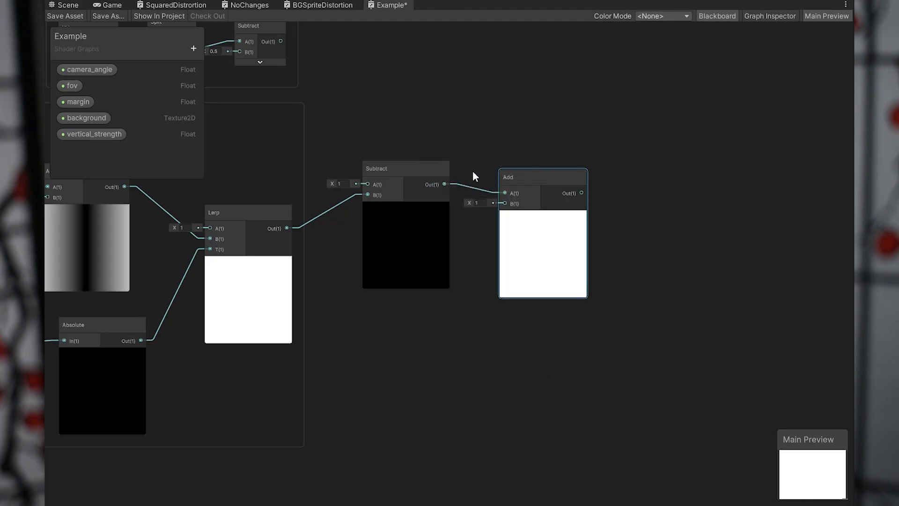
drag(470, 389, 518, 345)
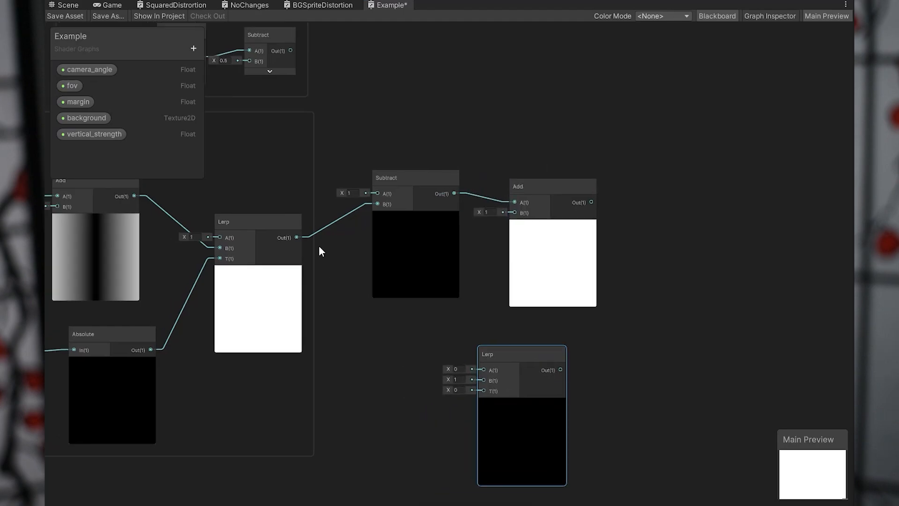
drag(297, 237, 484, 369)
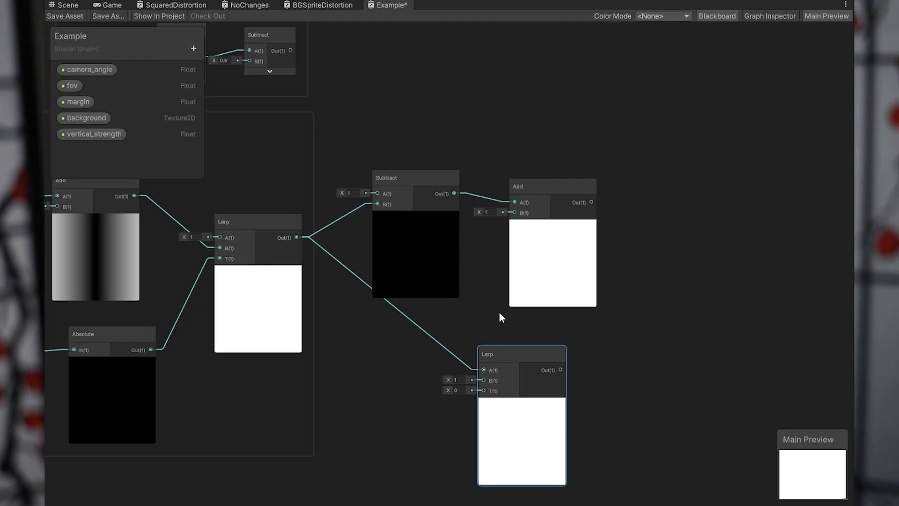
drag(591, 202, 639, 349)
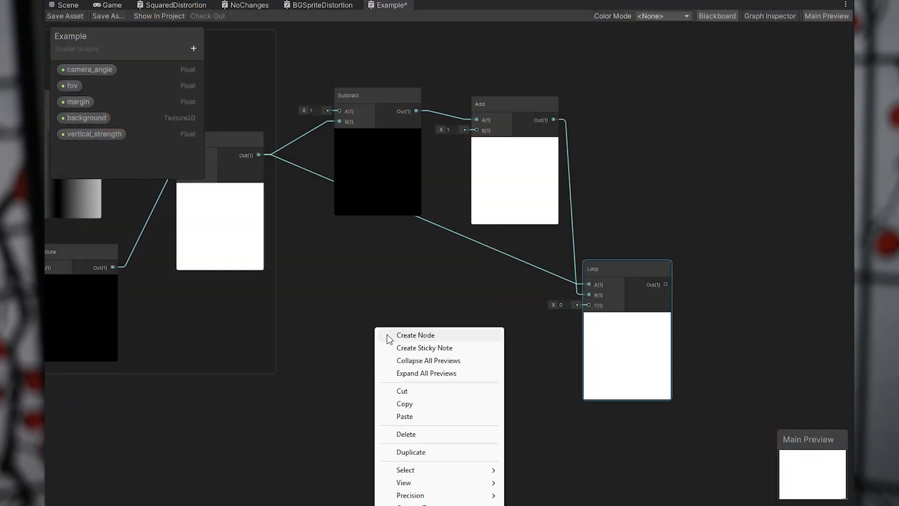
Create a Step node near the new Lerp and place a vertical_strength property node beside it.
click(388, 335)
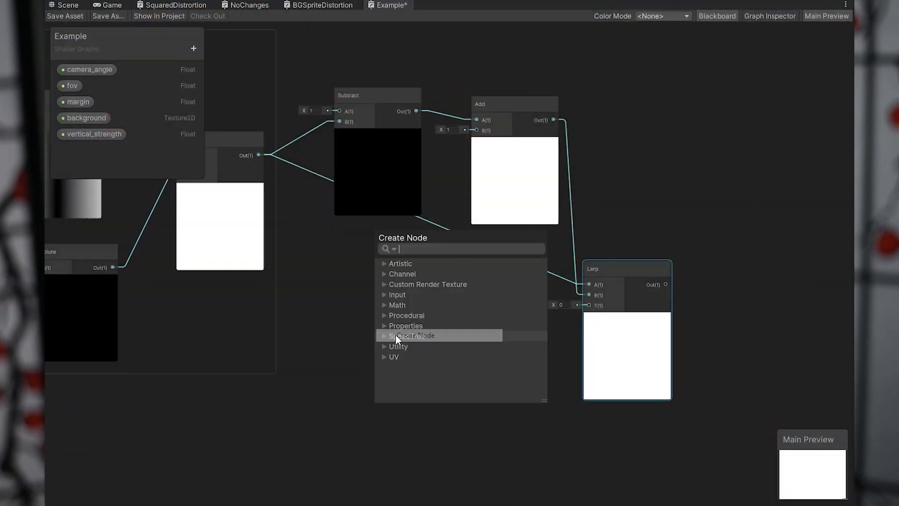
text(step)
key(Return)
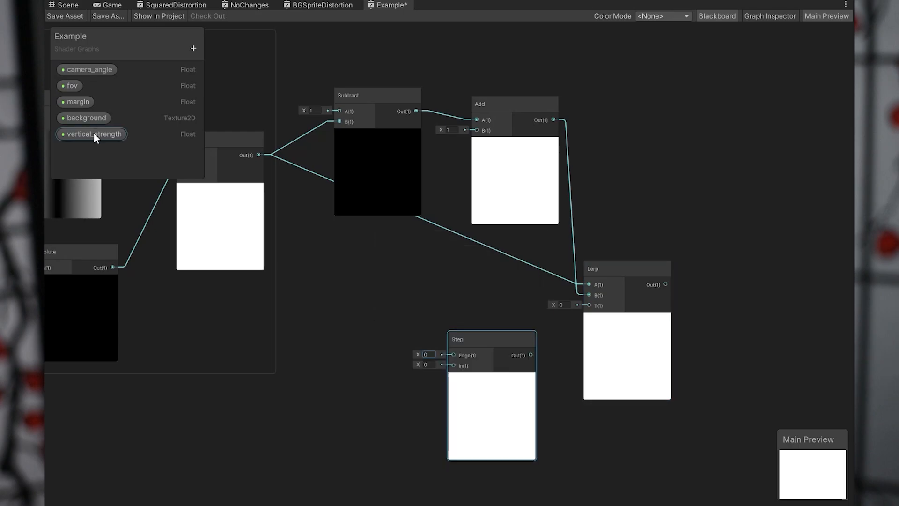
drag(94, 134, 334, 421)
Connect vertical_strength to Step's In input and Step's output to the new Lerp's T input.
drag(395, 422, 431, 396)
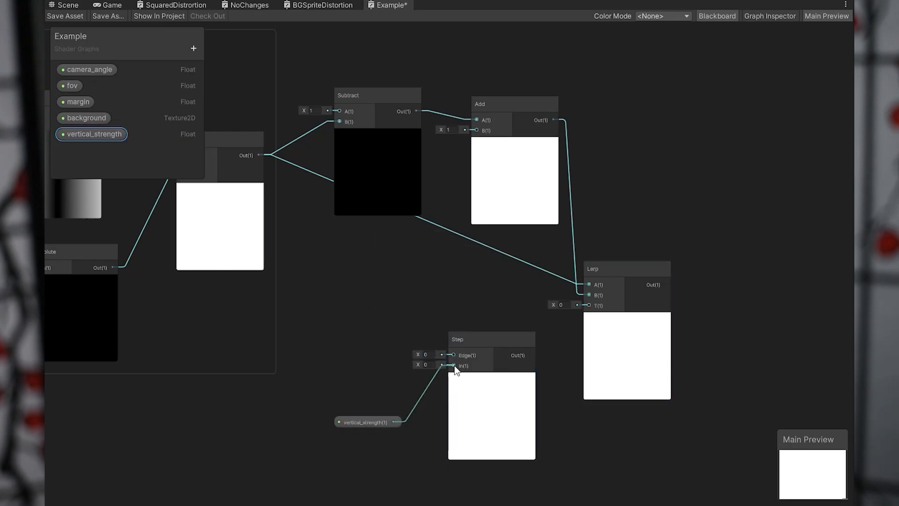
drag(454, 366, 455, 366)
drag(384, 416, 415, 378)
drag(519, 353, 586, 304)
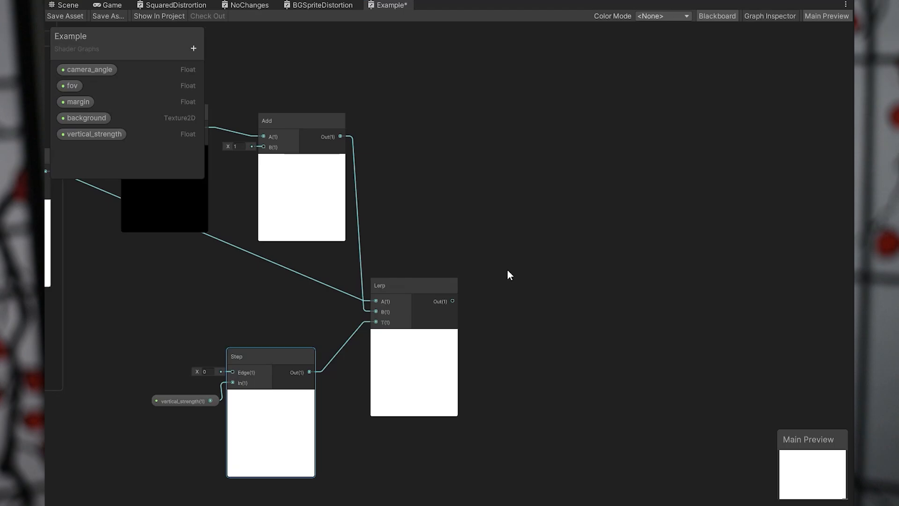
Move the Y Centered group next to the last Add node, above the new Lerp.
middle_drag(477, 225, 634, 241)
scroll(634, 240, down, 3)
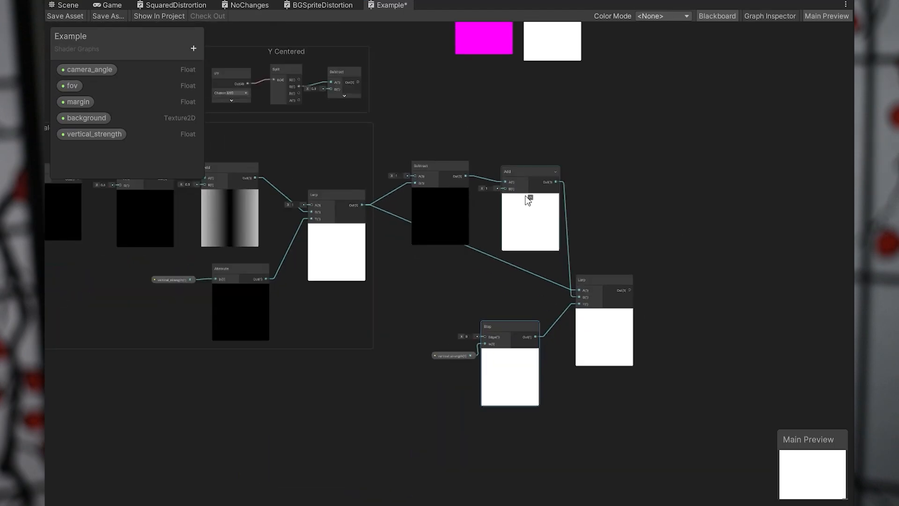
drag(286, 54, 661, 206)
middle_drag(676, 299, 539, 295)
scroll(602, 307, up, 3)
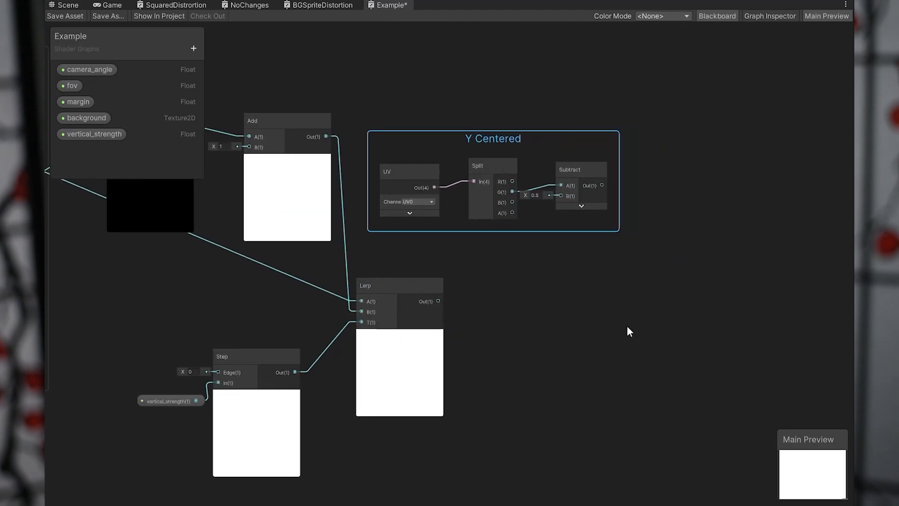
Add a Multiply node with the Y Centered Subtract output at A and the new Lerp's output at B.
right_click(643, 328)
click(660, 336)
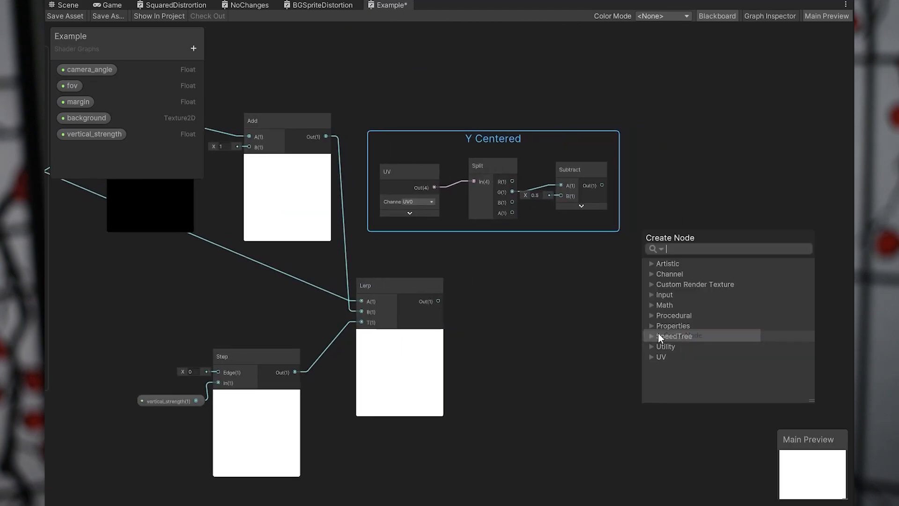
text(mul)
key(Return)
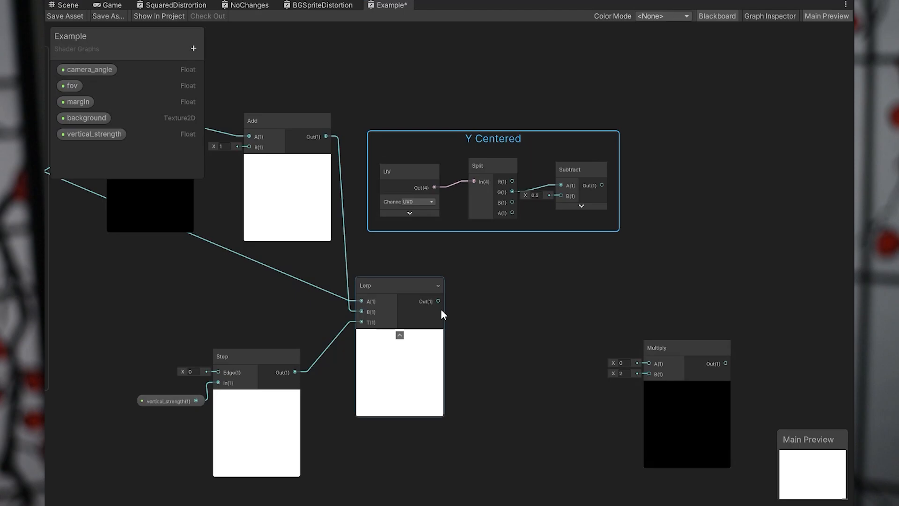
drag(638, 366, 658, 289)
drag(602, 185, 621, 230)
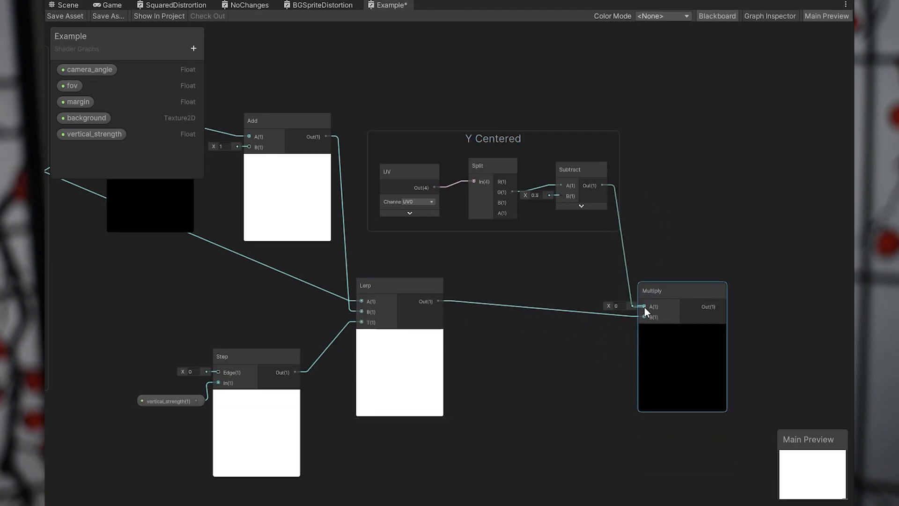
drag(644, 307, 645, 307)
drag(653, 291, 658, 263)
Create an Add node and place it beside the new Multiply node.
middle_drag(699, 221, 460, 241)
right_click(572, 285)
click(584, 288)
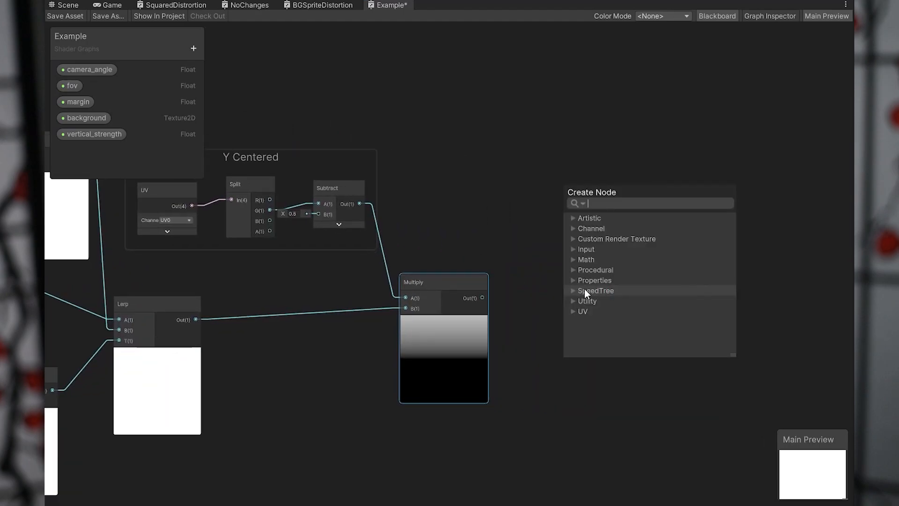
text(add)
key(Return)
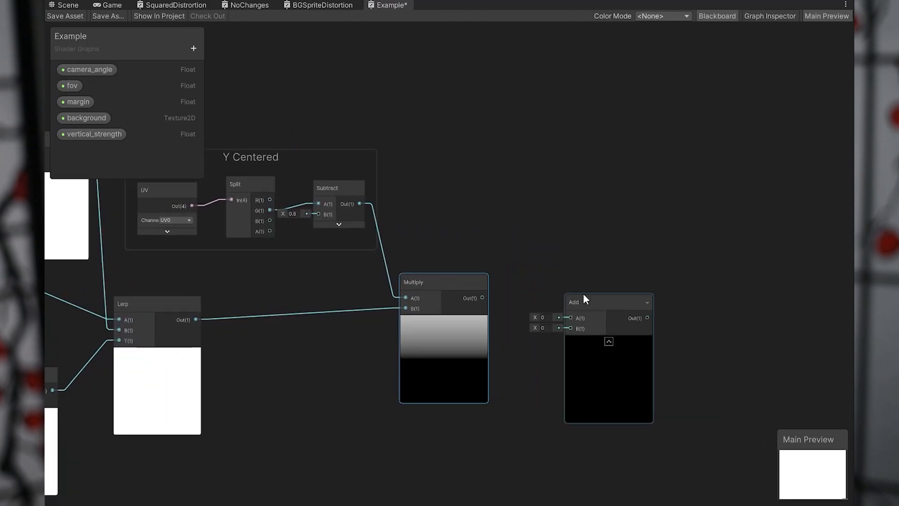
drag(584, 296, 578, 256)
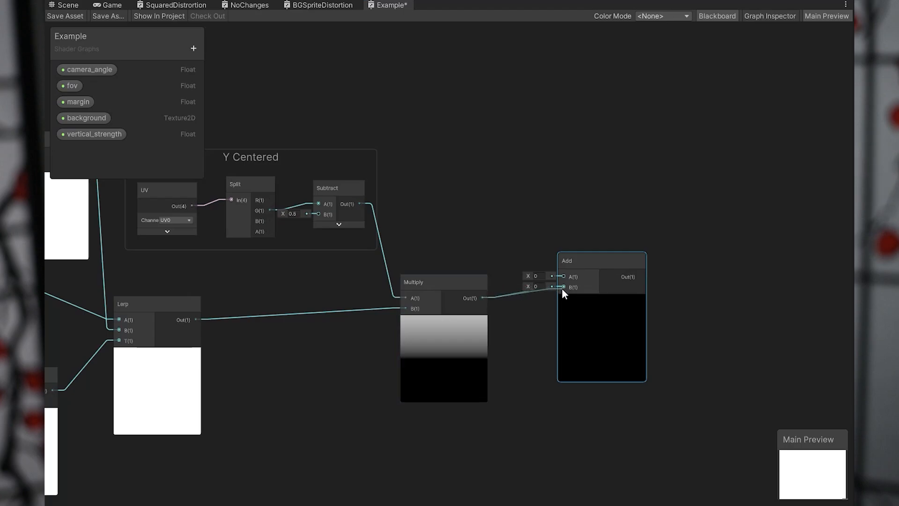
Connect Multiply's output to the new Add's B input, set its A input to 0.5 and move it closer to Multiply.
click(537, 276)
drag(562, 289, 544, 245)
text(0.5)
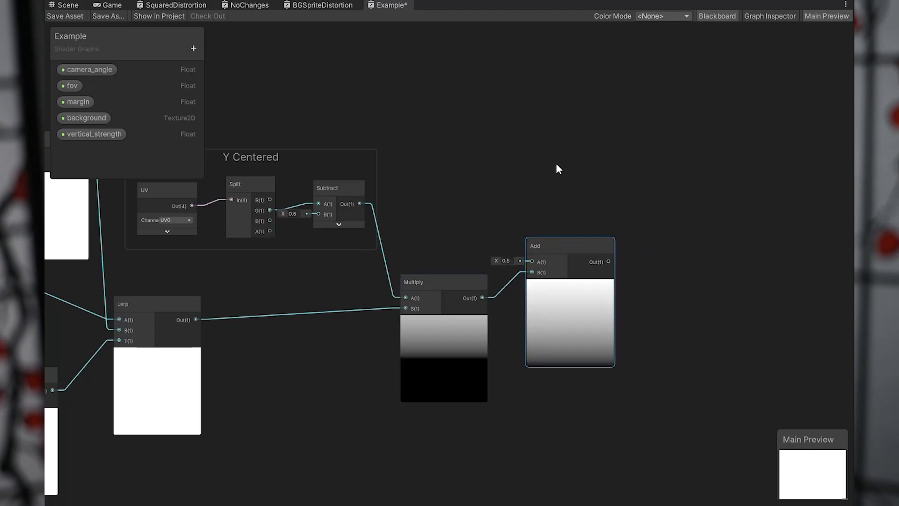
middle_drag(557, 168, 484, 235)
scroll(480, 220, down, 4)
middle_drag(476, 202, 482, 255)
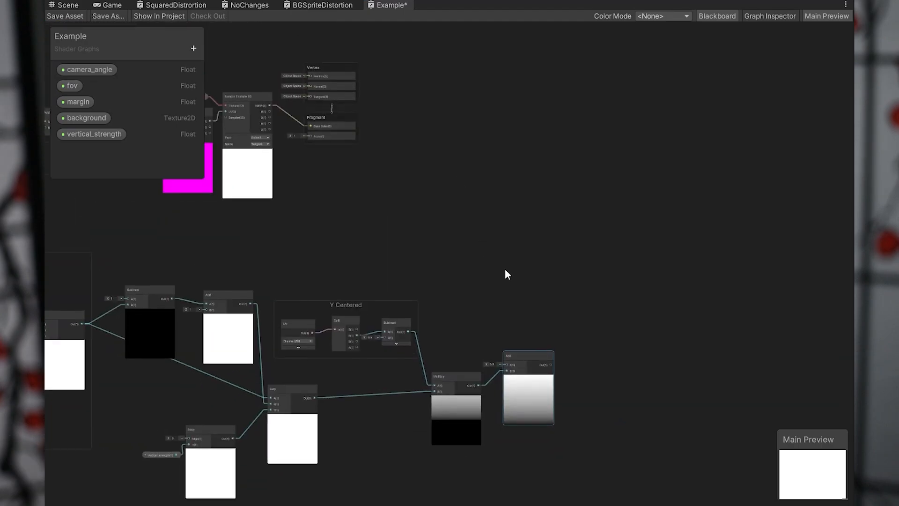
scroll(538, 261, up, 5)
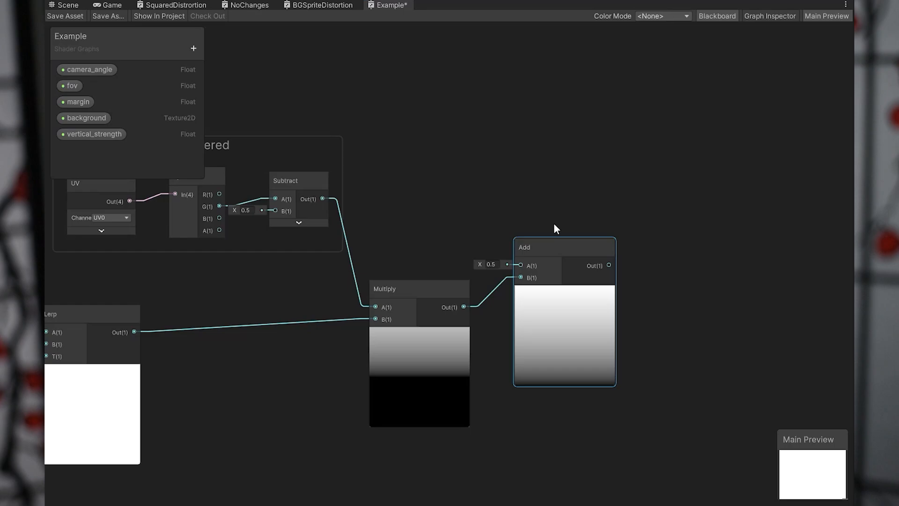
Place the vertical_strength property in the free space past the last Add node and create an Absolute node beside it.
middle_drag(610, 207, 478, 202)
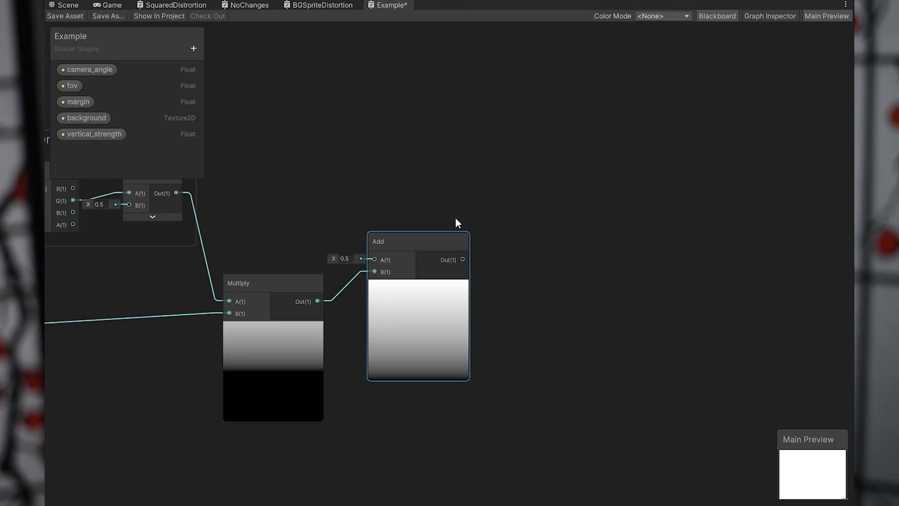
middle_drag(458, 223, 467, 217)
drag(115, 135, 565, 318)
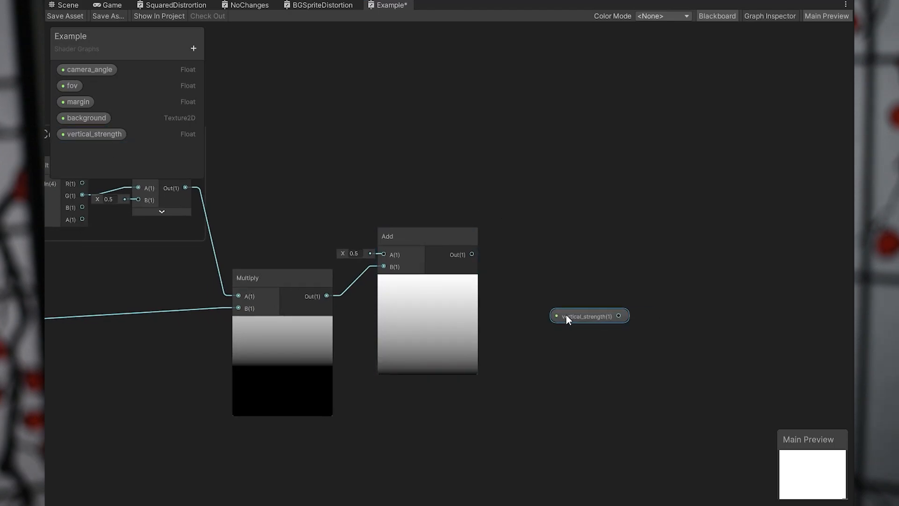
right_click(585, 274)
click(611, 282)
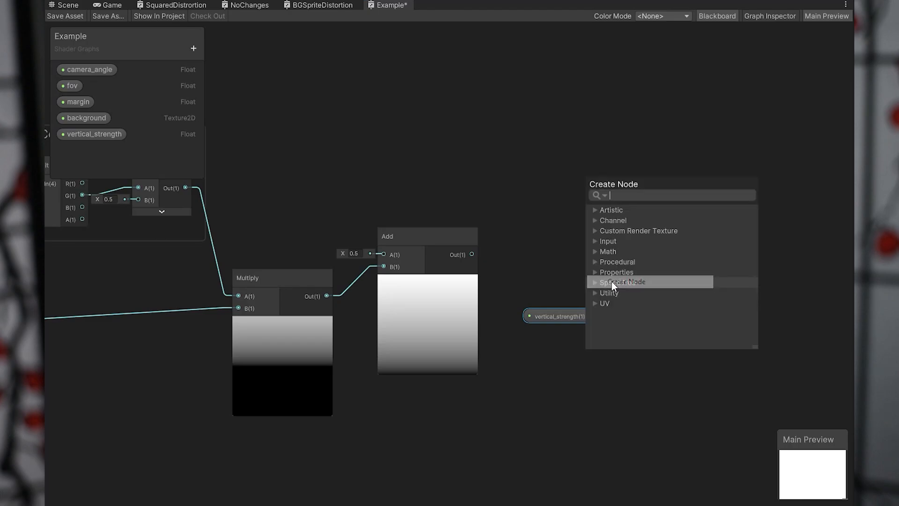
text(abs)
key(Return)
drag(611, 281, 668, 297)
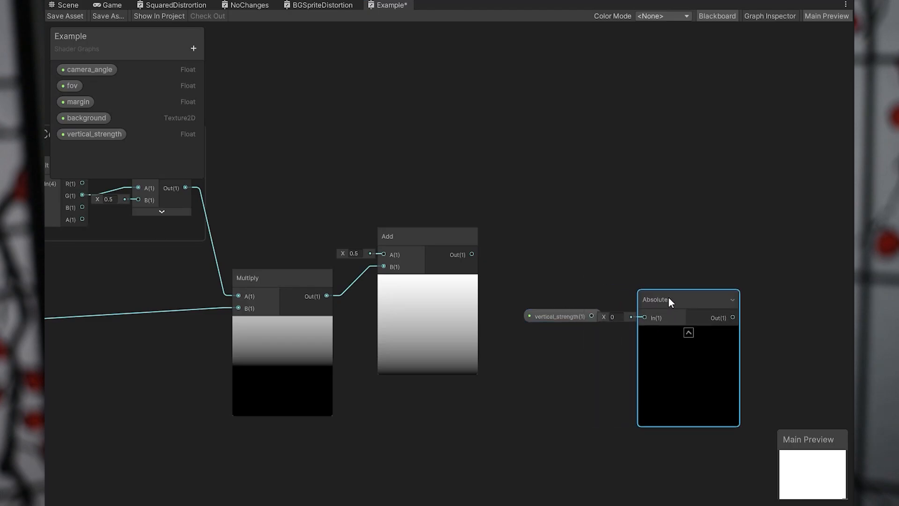
Connect vertical_strength to Absolute's input and move both nodes together below the last Add node.
drag(572, 318, 549, 324)
drag(638, 318, 643, 318)
drag(673, 299, 660, 310)
drag(550, 282, 639, 363)
middle_drag(591, 382, 611, 287)
drag(684, 221, 556, 350)
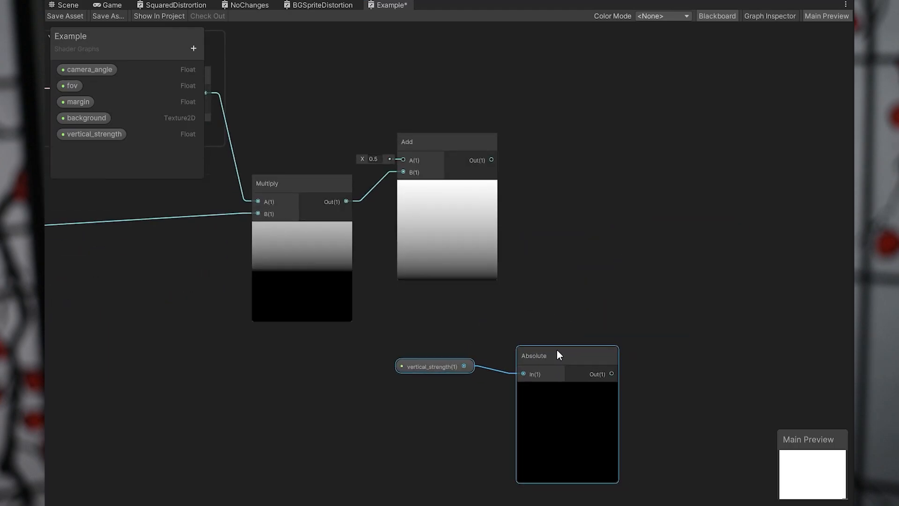
Add the margin property and a Multiply node, feeding margin into A and Absolute's output into B.
middle_drag(567, 295, 567, 270)
click(585, 269)
drag(78, 102, 645, 235)
right_click(673, 186)
click(691, 193)
text(m)
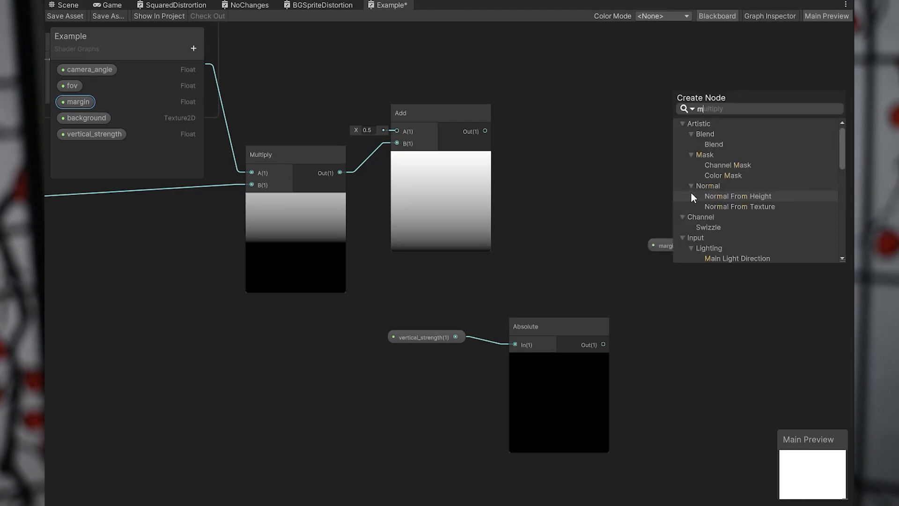
text(ult)
key(Return)
drag(737, 205, 792, 186)
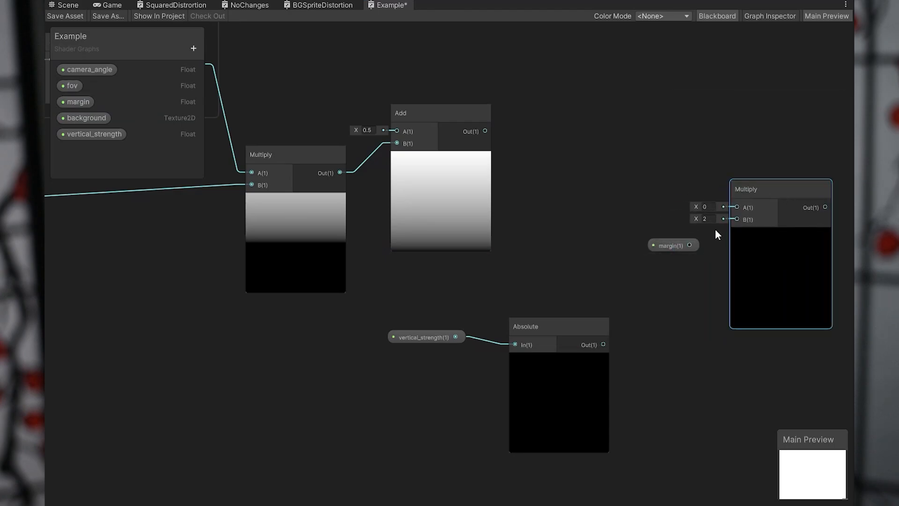
drag(690, 245, 736, 207)
drag(603, 345, 740, 326)
drag(676, 244, 622, 260)
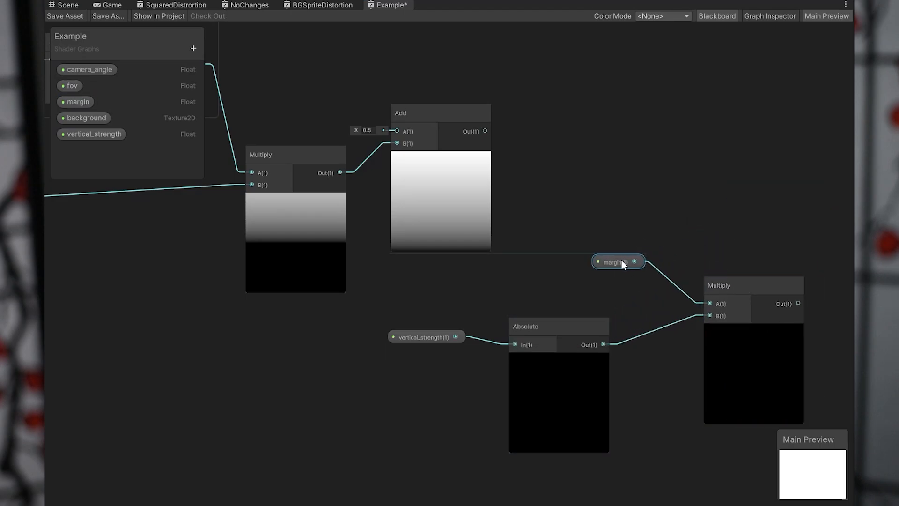
Create a Lerp node above the margin Multiply and connect the Multiply output to its A input.
key(f)
right_click(614, 175)
click(638, 182)
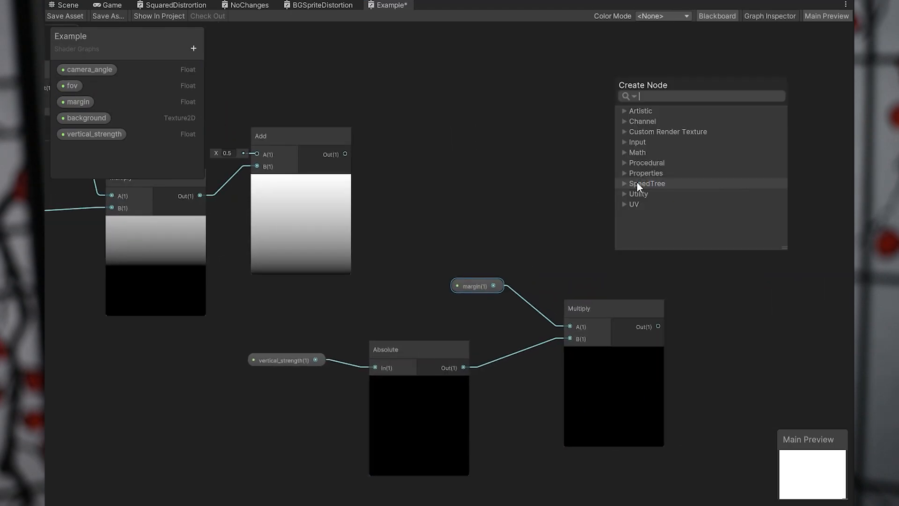
text(lerp)
key(Return)
drag(647, 193, 682, 98)
drag(608, 306, 583, 304)
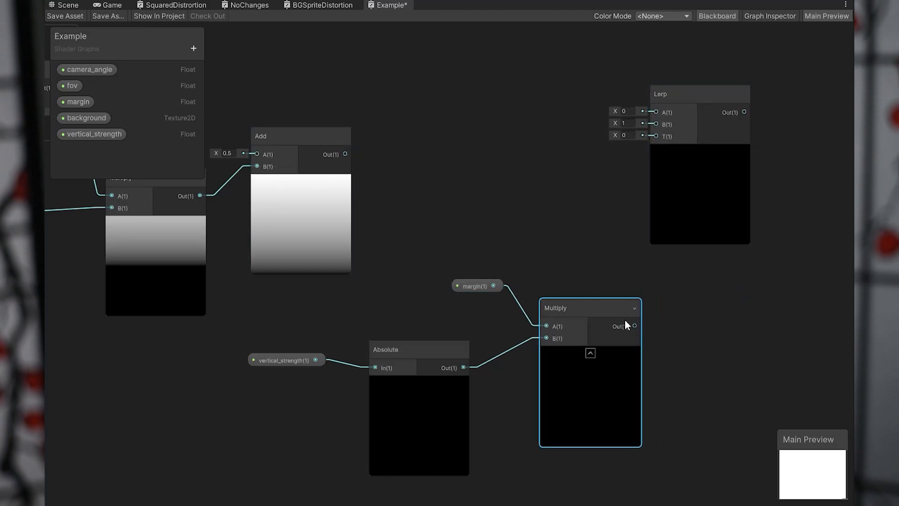
drag(627, 324, 724, 150)
Create a Subtract node beside the Lerp, with 1 at A and the margin Multiply's output connected to B.
right_click(528, 197)
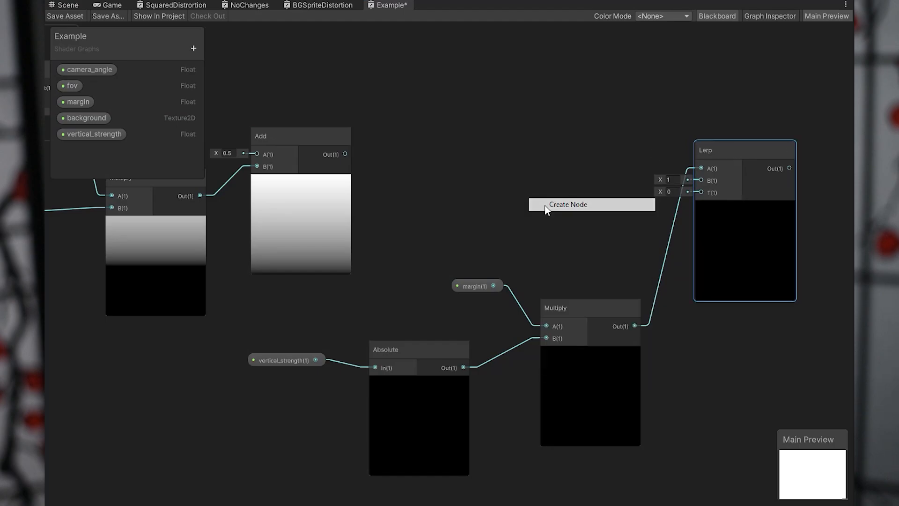
click(545, 205)
text(subtrac)
key(Return)
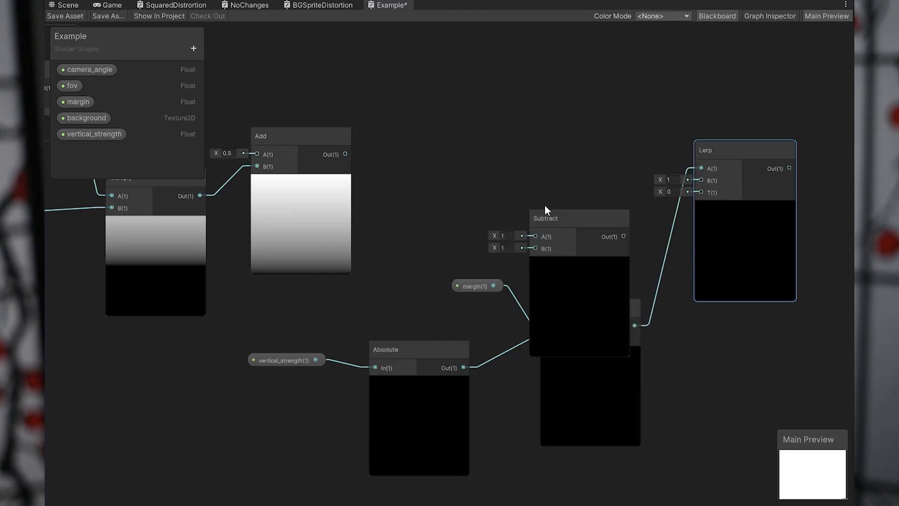
drag(557, 218, 548, 102)
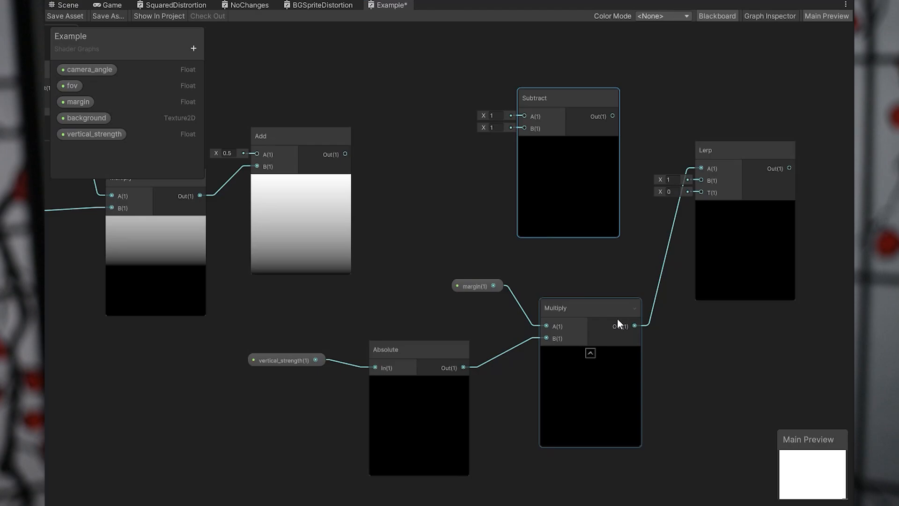
drag(634, 326, 524, 128)
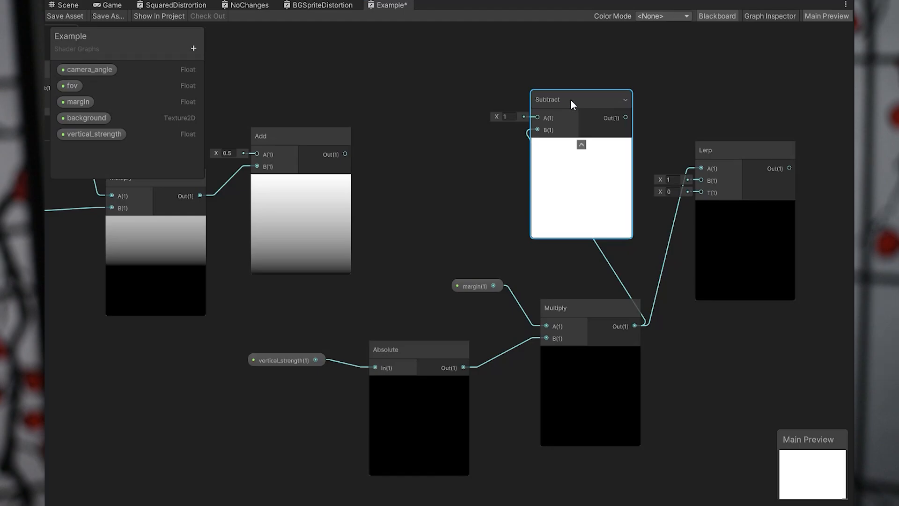
Move Subtract below the new Lerp and space out the margin, Absolute and vertical_strength nodes.
drag(559, 101, 719, 338)
middle_drag(572, 389, 523, 359)
drag(342, 222, 515, 347)
drag(543, 280, 496, 300)
drag(218, 333, 171, 355)
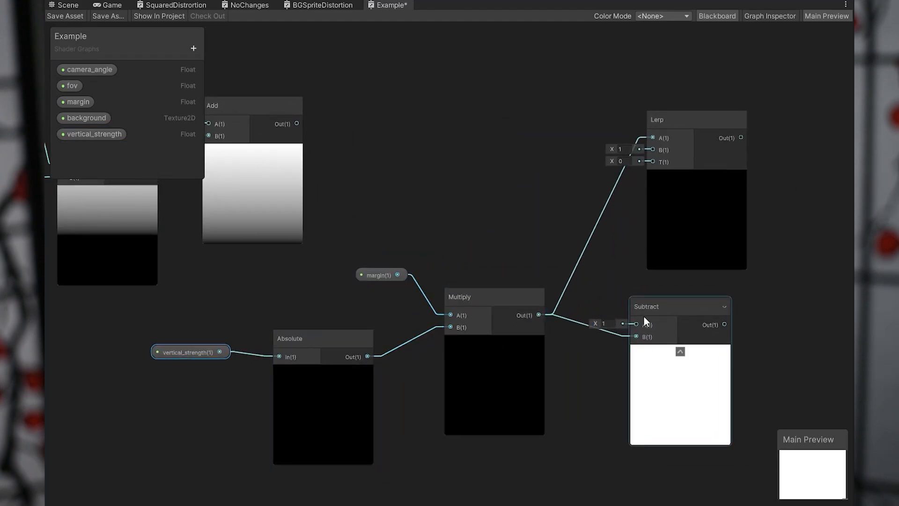
middle_drag(643, 312, 666, 346)
drag(666, 346, 673, 336)
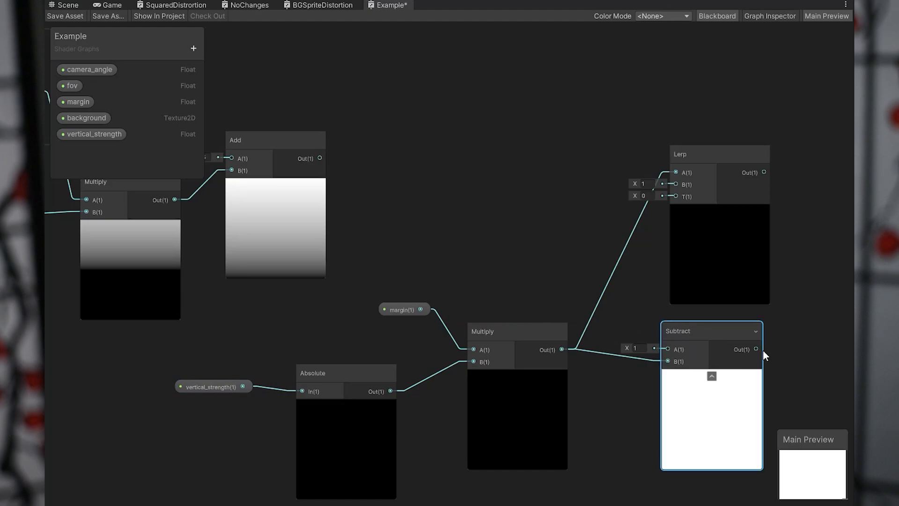
Connect Subtract's output to the Lerp's B input and move the Lerp beyond Subtract.
drag(755, 350, 675, 184)
drag(698, 157, 800, 165)
middle_drag(773, 261, 654, 211)
drag(739, 153, 733, 177)
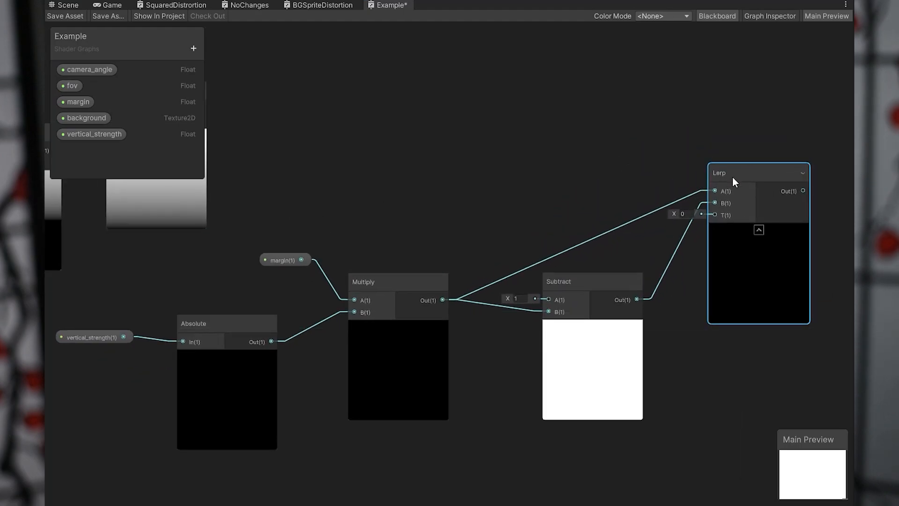
Connect the output of the Add node with 0.5 at A to the new Lerp's T input.
scroll(472, 194, down, 2)
middle_drag(472, 195, 504, 251)
middle_drag(347, 231, 400, 247)
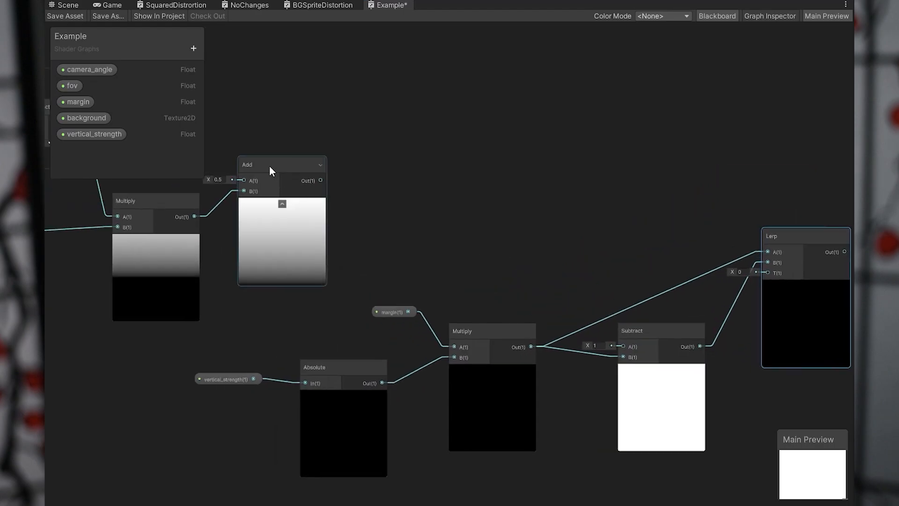
drag(268, 165, 307, 164)
drag(359, 179, 769, 273)
middle_drag(771, 273, 575, 284)
scroll(572, 280, up, 4)
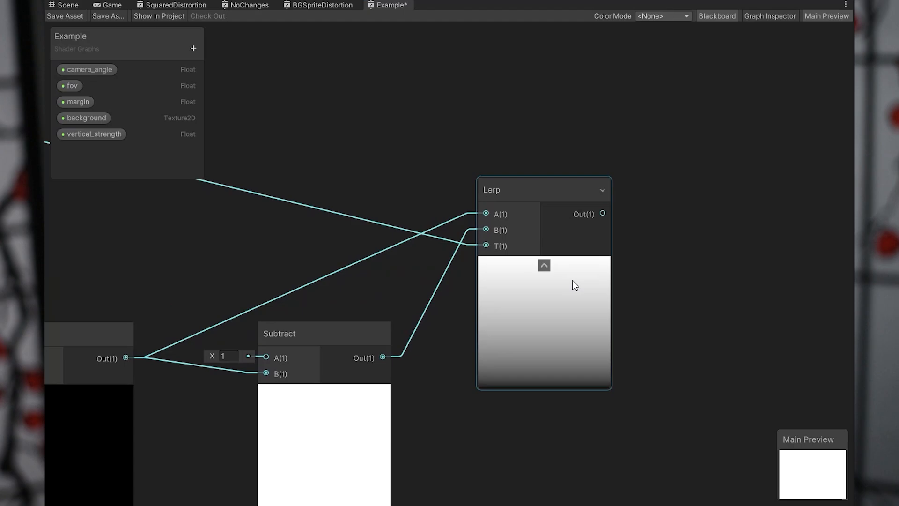
middle_drag(407, 258, 490, 214)
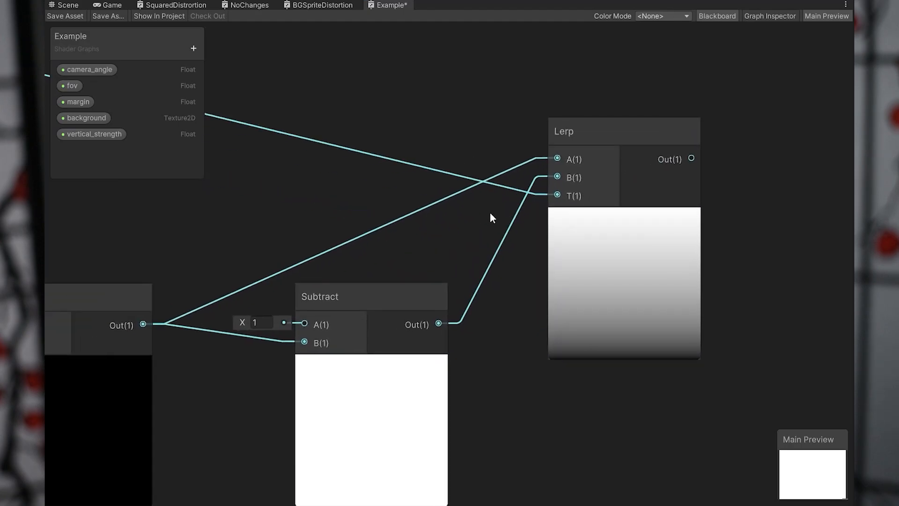
Select the whole V coordinate node chain and move it beneath the U Coordinates group, near Combine.
scroll(478, 225, down, 8)
middle_drag(392, 203, 614, 301)
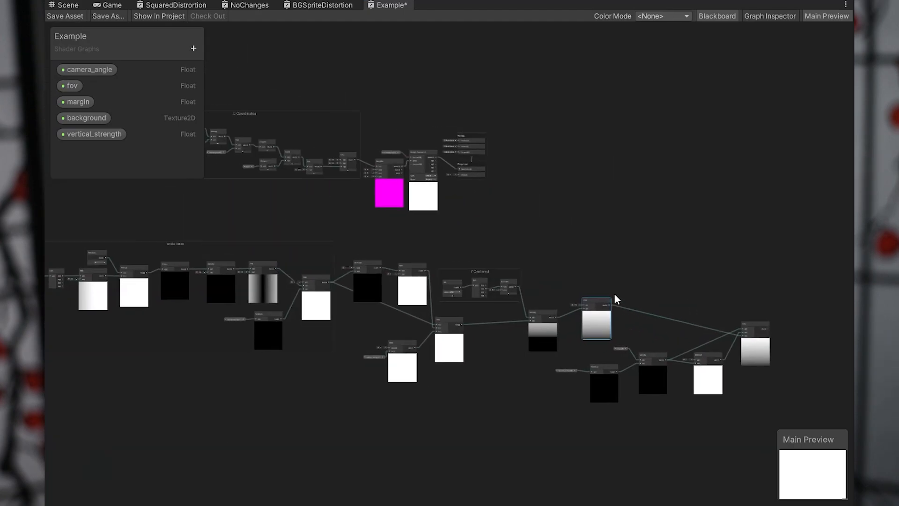
scroll(614, 301, down, 2)
drag(132, 237, 779, 410)
drag(716, 346, 442, 261)
scroll(437, 260, up, 5)
middle_drag(422, 211, 478, 297)
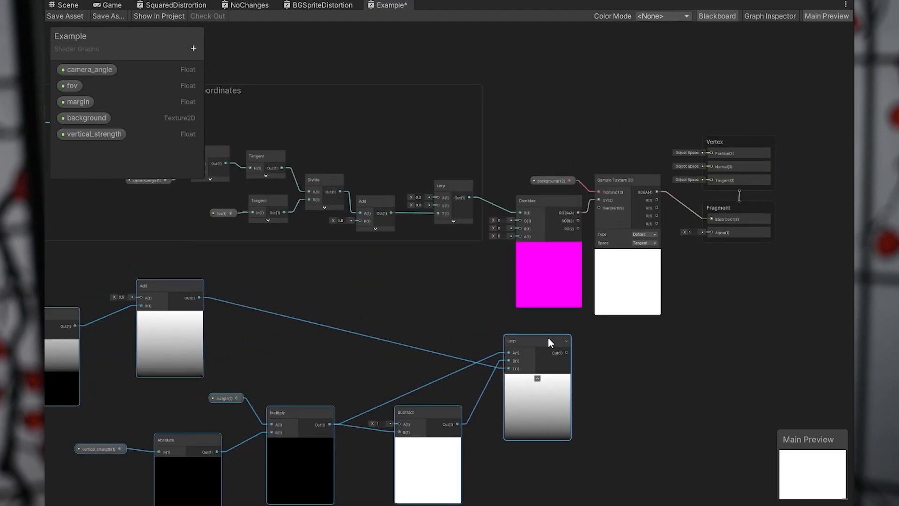
Connect the V chain's final Lerp output to Combine's G input.
drag(548, 339, 525, 126)
scroll(516, 335, up, 6)
scroll(695, 383, down, 3)
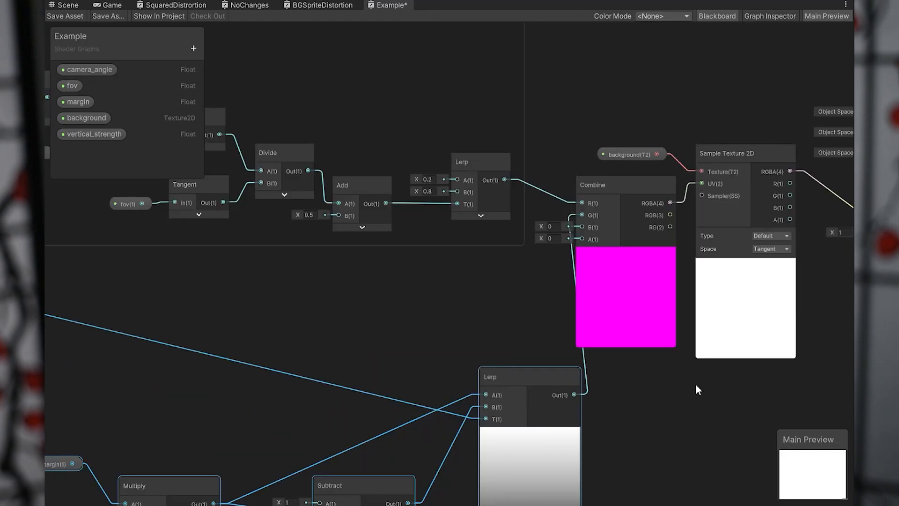
scroll(679, 287, down, 2)
middle_drag(679, 286, 594, 288)
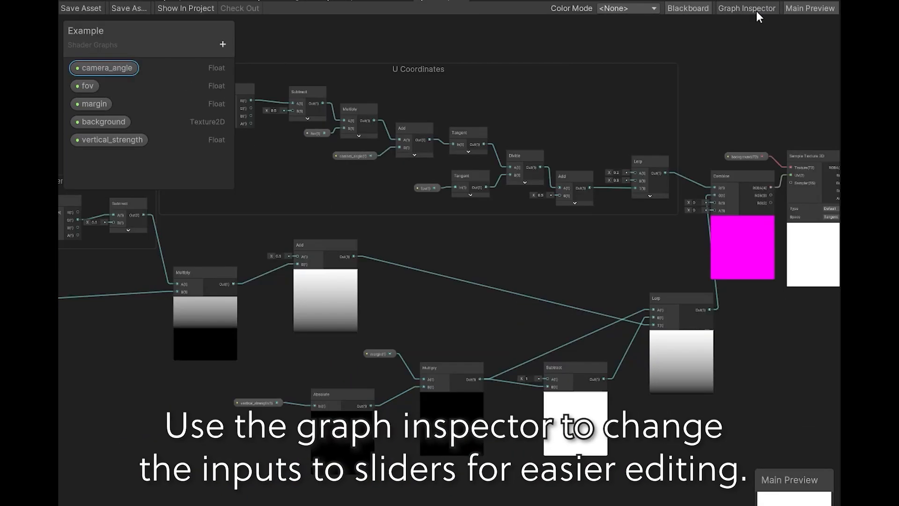
Open the Graph Inspector and set the camera_angle property's mode to Slider.
click(770, 16)
click(101, 70)
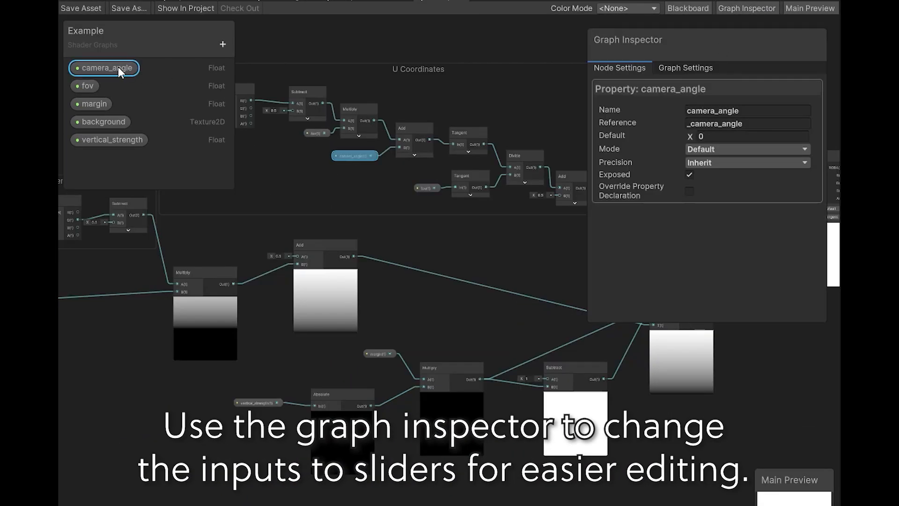
click(711, 148)
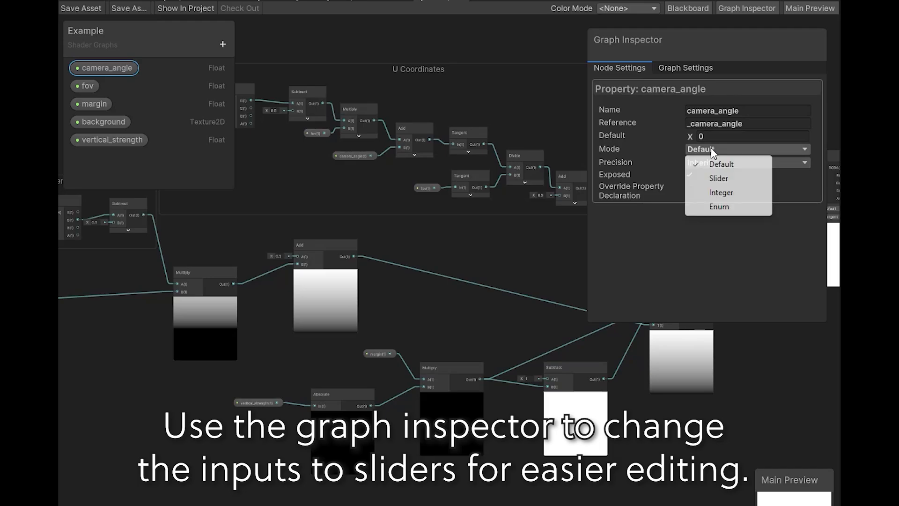
click(719, 178)
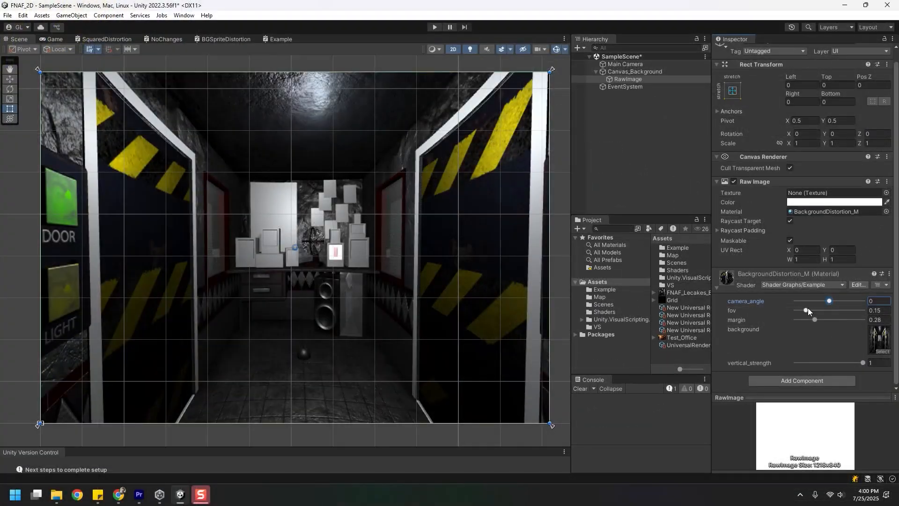
Adjust the BackgroundDistortion_M material to camera_angle -0.09, fov 0.688, margin 0.259 and vertical_strength 0.43.
drag(732, 323, 744, 323)
mouse_move(812, 312)
mouse_down()
mouse_move(858, 313)
mouse_move(815, 315)
mouse_move(845, 320)
mouse_move(824, 318)
mouse_move(801, 302)
mouse_move(838, 305)
mouse_move(814, 310)
mouse_move(803, 308)
mouse_move(835, 302)
mouse_move(826, 314)
mouse_move(843, 315)
mouse_move(812, 321)
mouse_up()
click(829, 302)
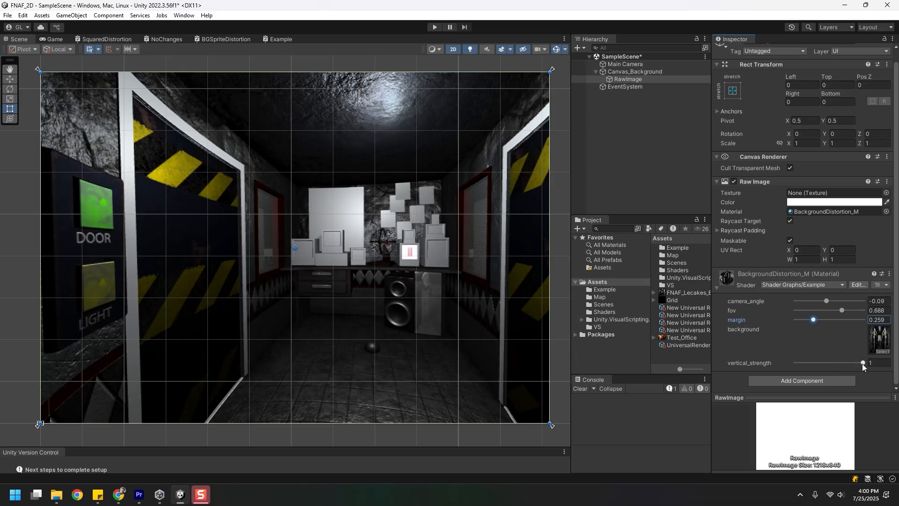
drag(864, 366, 837, 364)
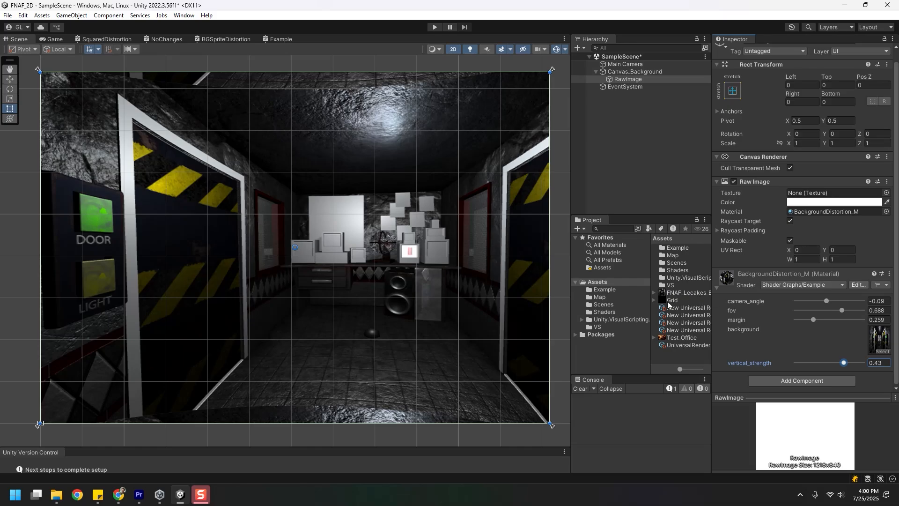
Assign the Grid texture as the material's background and vary camera_angle and vertical_strength to test the distortion.
drag(683, 298, 879, 338)
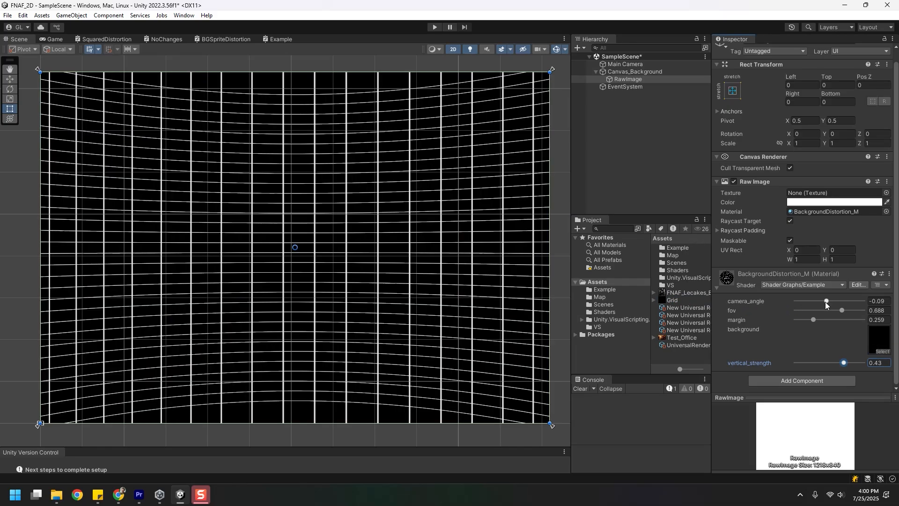
drag(826, 301, 821, 323)
drag(839, 363, 866, 363)
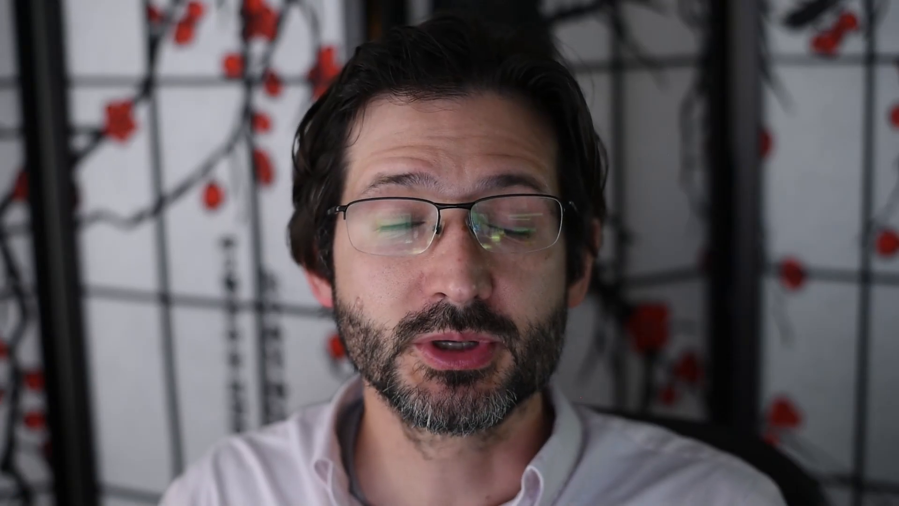